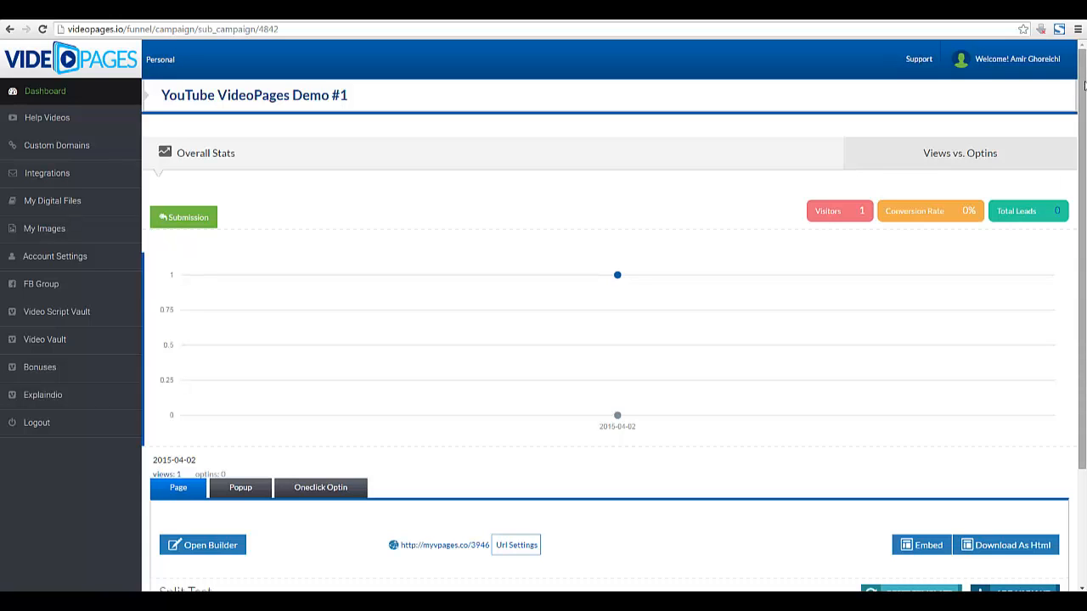
# Scroll the page and highlight the word VideoPages in the title, then clear it.
pyautogui.scroll(-3, 1083, 87)
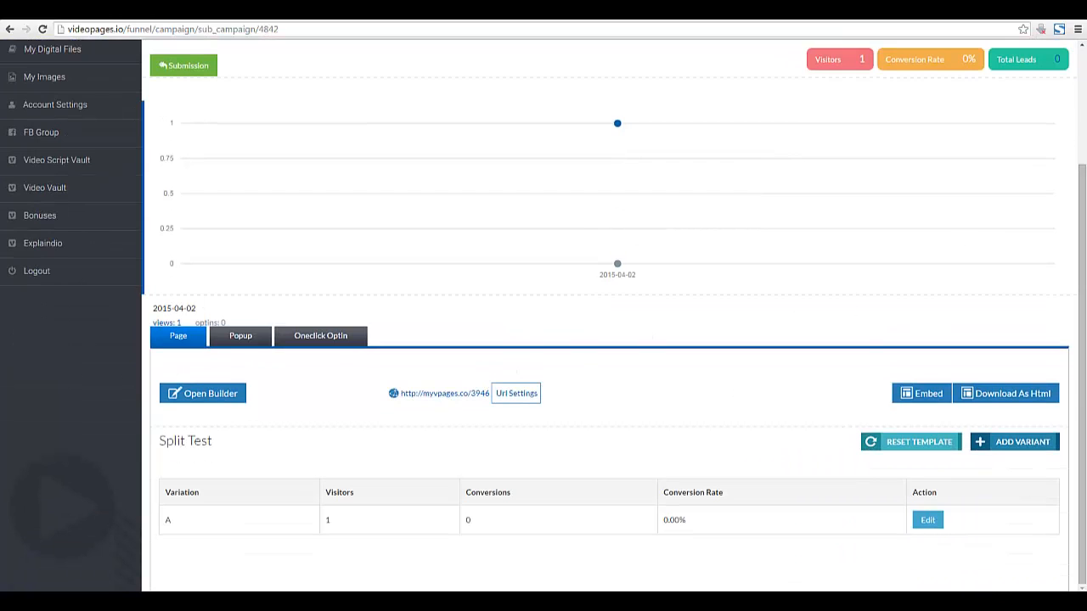
pyautogui.scroll(3, 1085, 108)
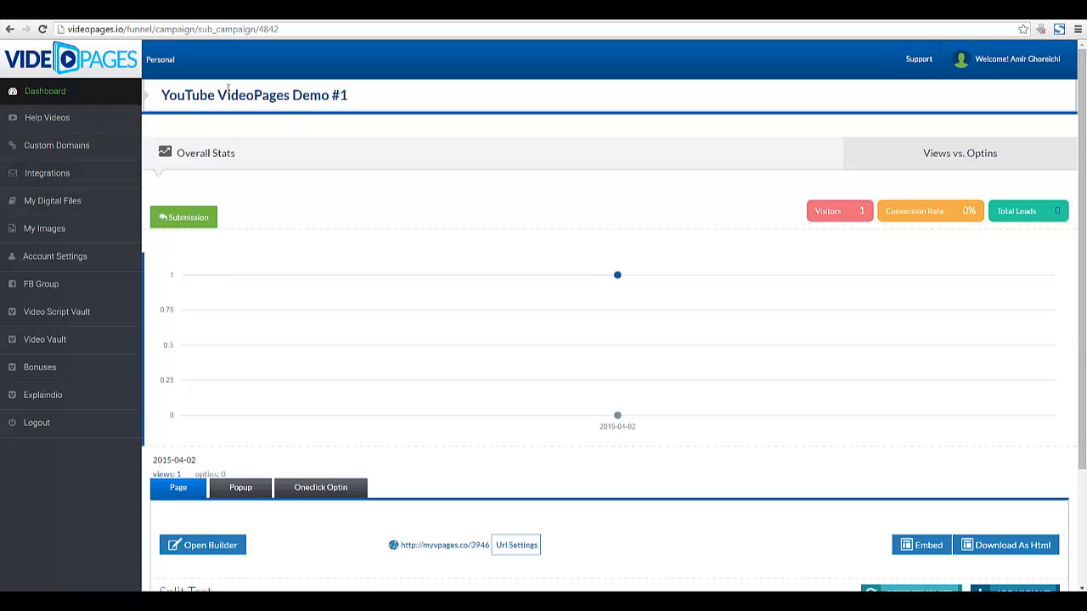
pyautogui.moveTo(219, 95); pyautogui.dragTo(292, 95)
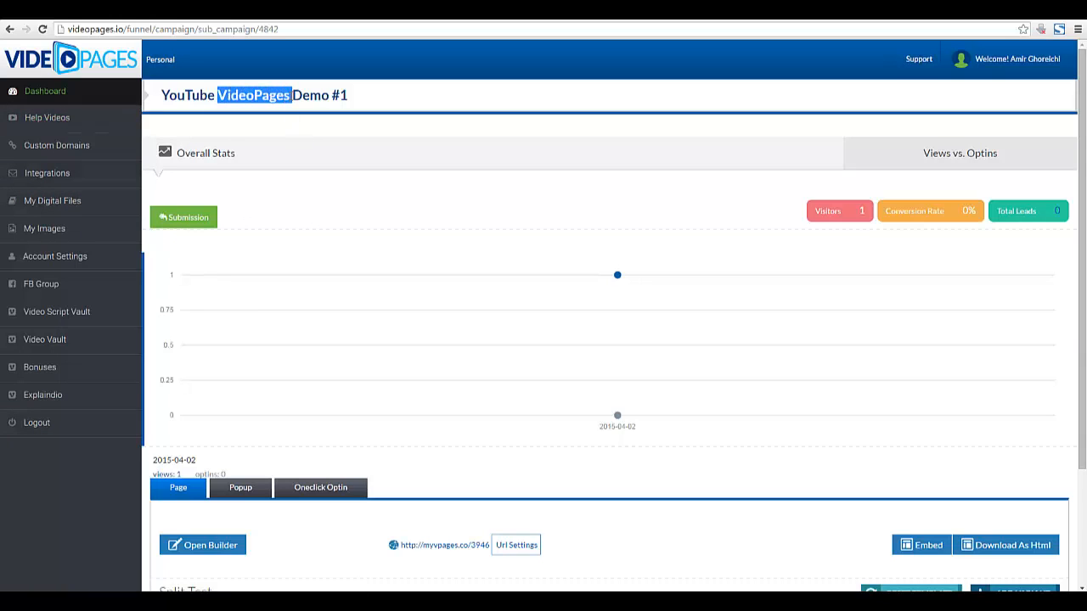
pyautogui.doubleClick(246, 96)
pyautogui.moveTo(218, 95); pyautogui.dragTo(290, 95)
pyautogui.click(289, 95)
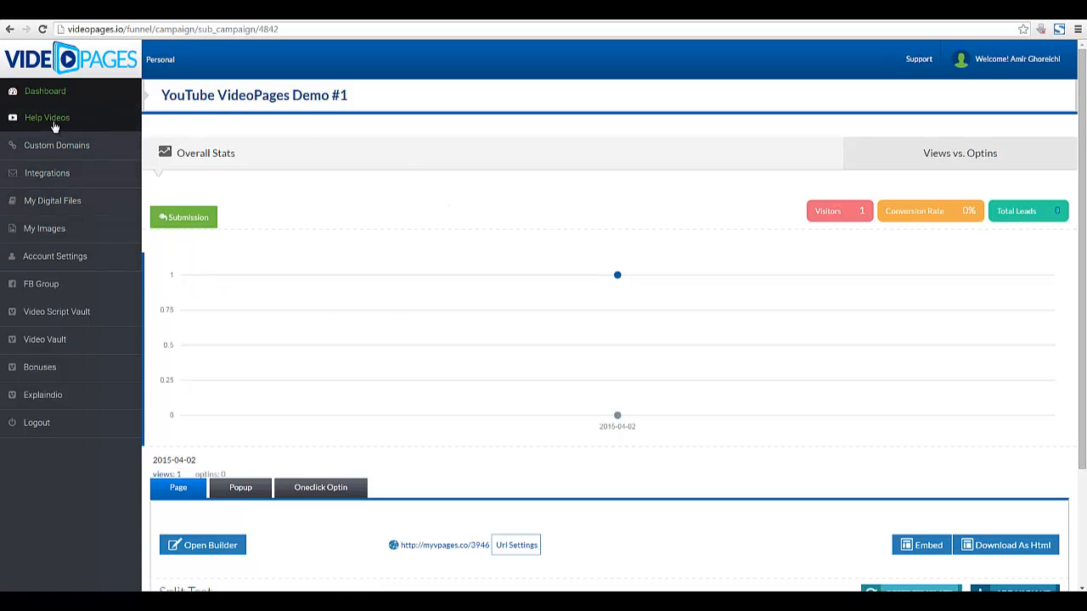
# Go to Help Videos and scroll through the Long Demo and Short Demo videos.
pyautogui.click(91, 121)
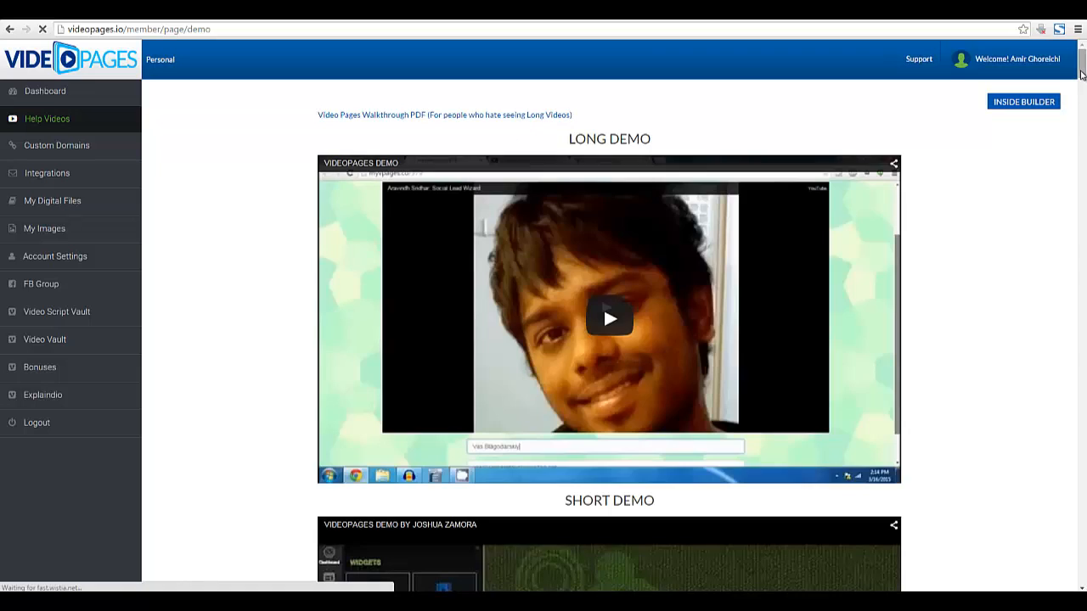
pyautogui.scroll(-1, 1082, 79)
pyautogui.moveTo(1082, 80); pyautogui.dragTo(1071, 44)
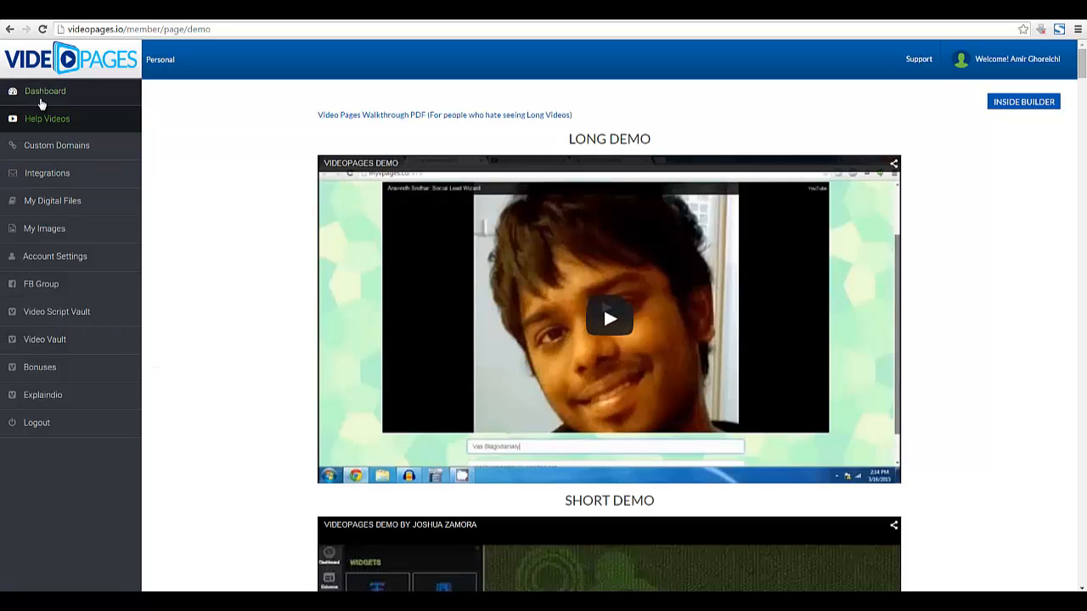
# Return to the campaigns dashboard and highlight the 03/04/15 date, Conversion: 0% and Leads.
pyautogui.click(39, 99)
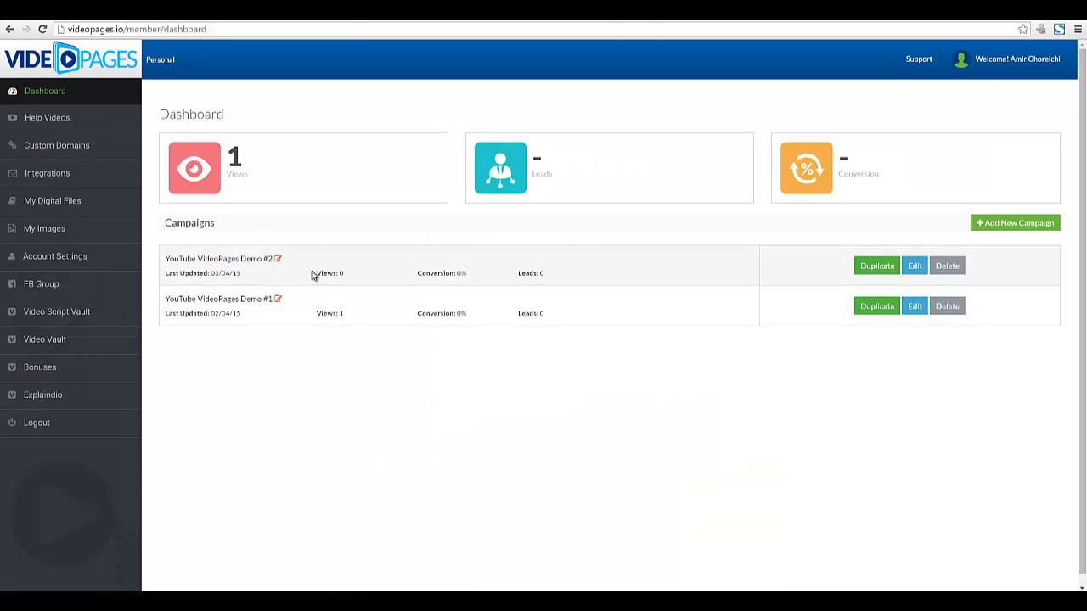
pyautogui.moveTo(241, 275)
pyautogui.mouseDown()
pyautogui.moveTo(209, 274)
pyautogui.moveTo(241, 273)
pyautogui.mouseUp()
pyautogui.click(212, 275)
pyautogui.moveTo(417, 273); pyautogui.dragTo(497, 277)
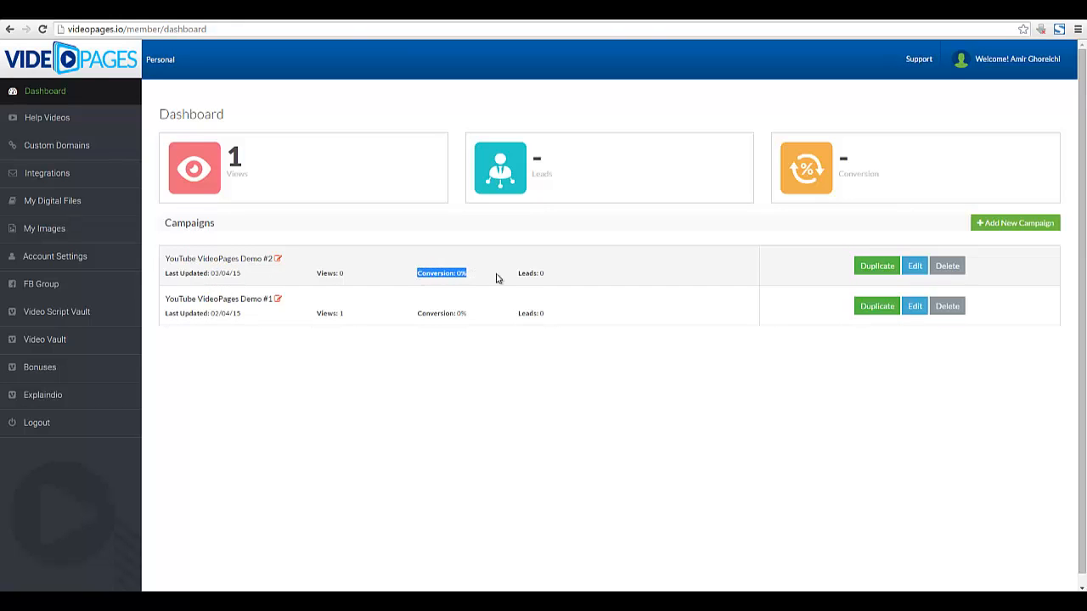
pyautogui.click(530, 270)
pyautogui.moveTo(536, 168); pyautogui.dragTo(556, 200)
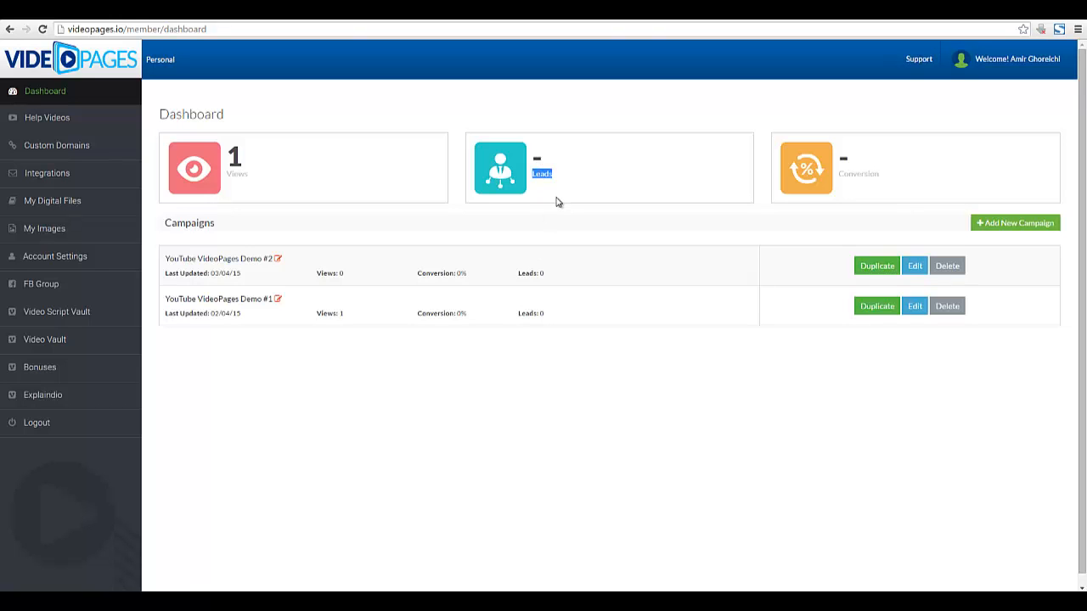
pyautogui.click(557, 198)
pyautogui.scroll(-1, 557, 198)
pyautogui.scroll(1, 557, 198)
# Highlight the first campaign's conversion figure and title, then open YouTube VideoPages Demo #1.
pyautogui.doubleClick(423, 273)
pyautogui.moveTo(461, 275); pyautogui.dragTo(415, 274)
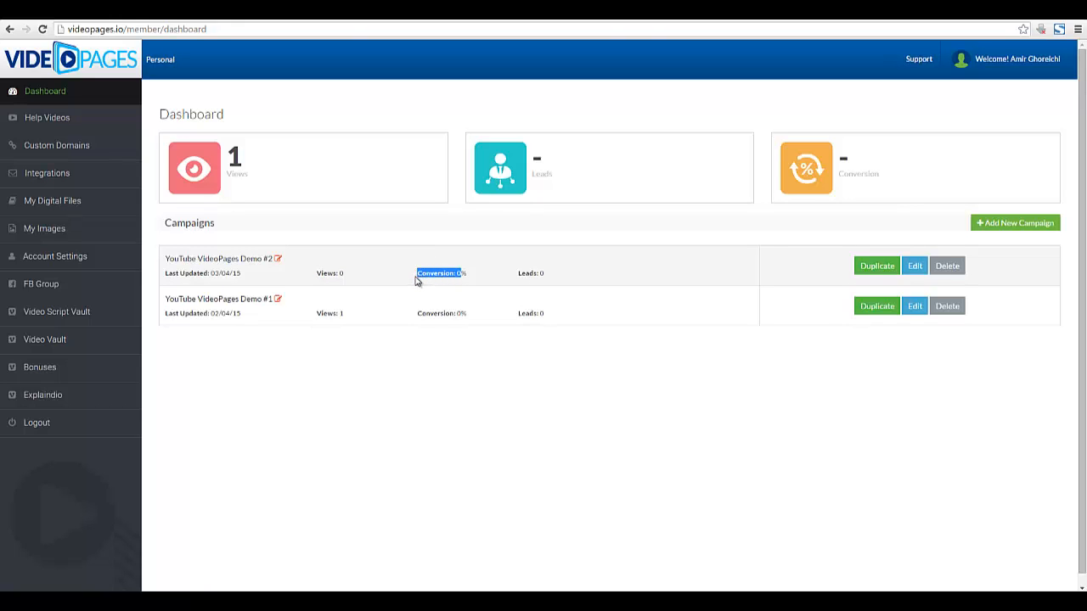
pyautogui.moveTo(415, 274)
pyautogui.mouseDown()
pyautogui.moveTo(463, 273)
pyautogui.moveTo(416, 273)
pyautogui.mouseUp()
pyautogui.click(463, 273)
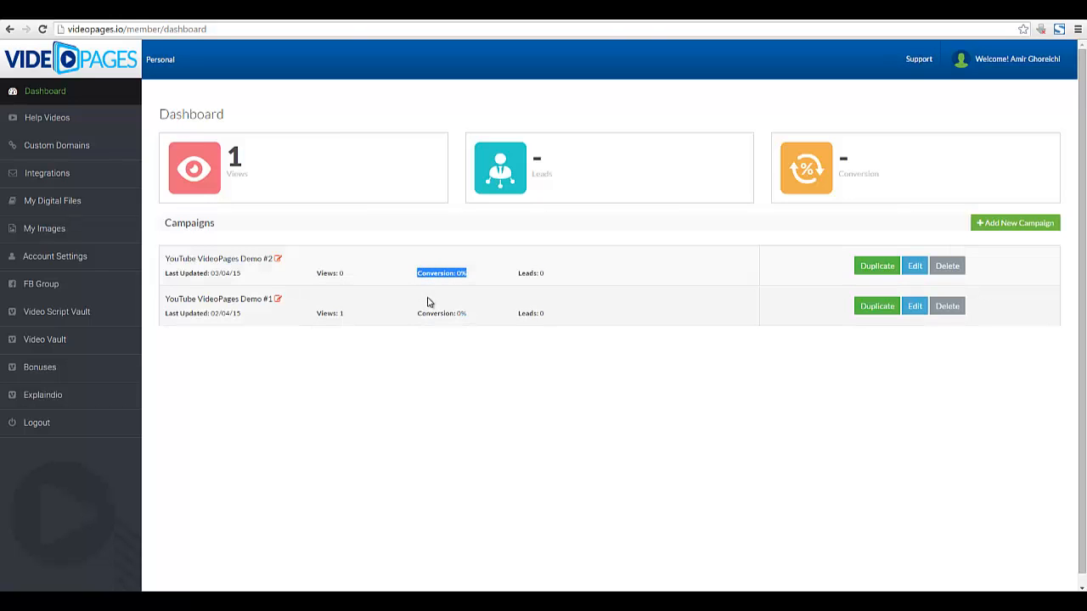
pyautogui.click(419, 291)
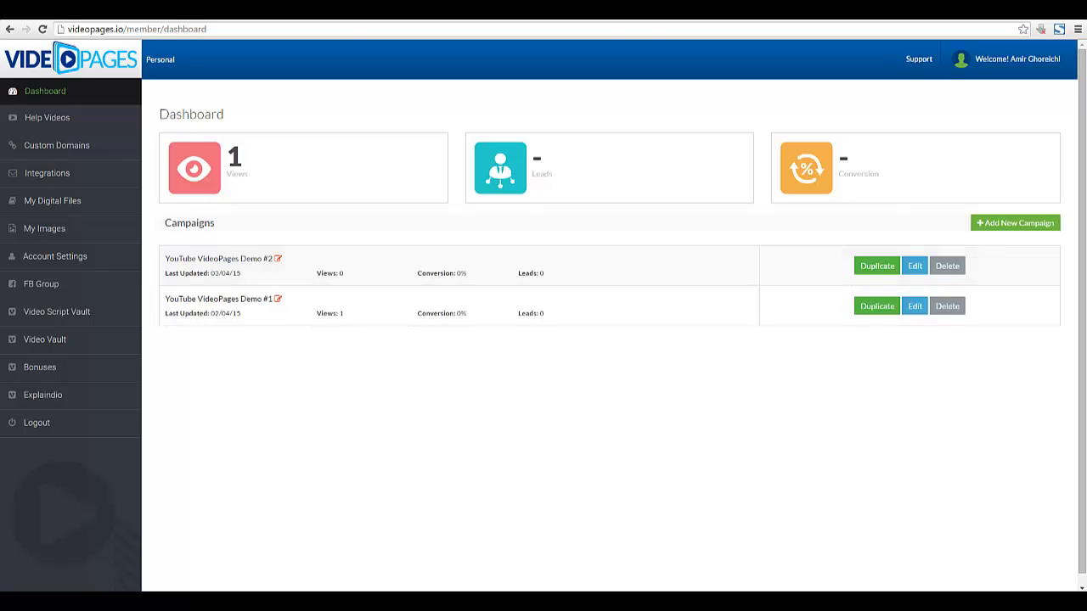
pyautogui.moveTo(264, 259); pyautogui.dragTo(171, 261)
pyautogui.click(170, 261)
pyautogui.click(914, 309)
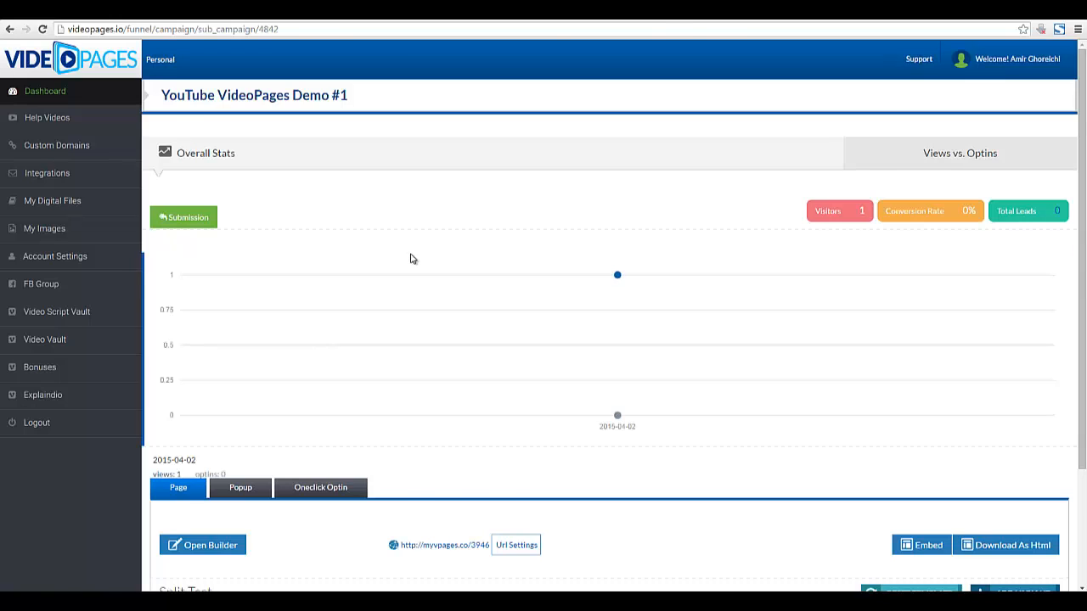
# Preview the myvpages.co/3946 page in a new tab, muting and pausing the video at 0:29.
pyautogui.scroll(-2, 412, 260)
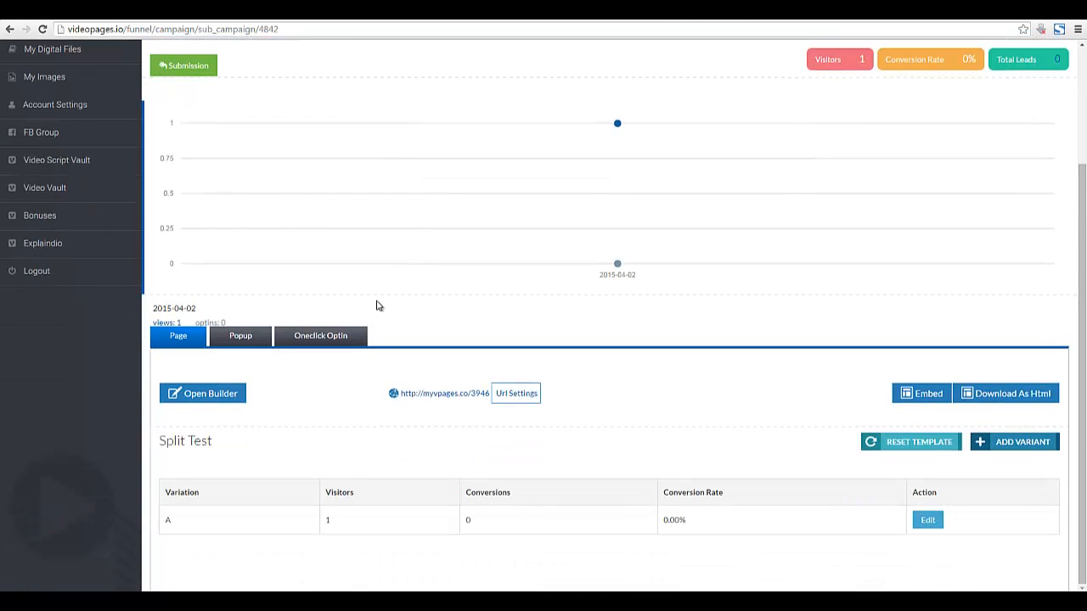
pyautogui.rightClick(447, 394)
pyautogui.click(464, 404)
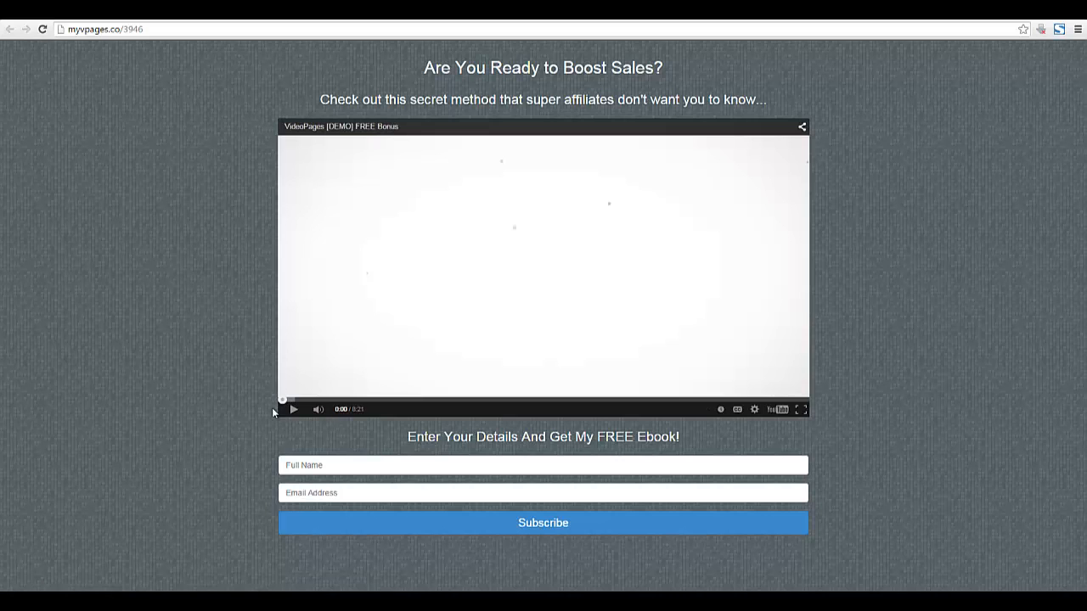
pyautogui.click(317, 411)
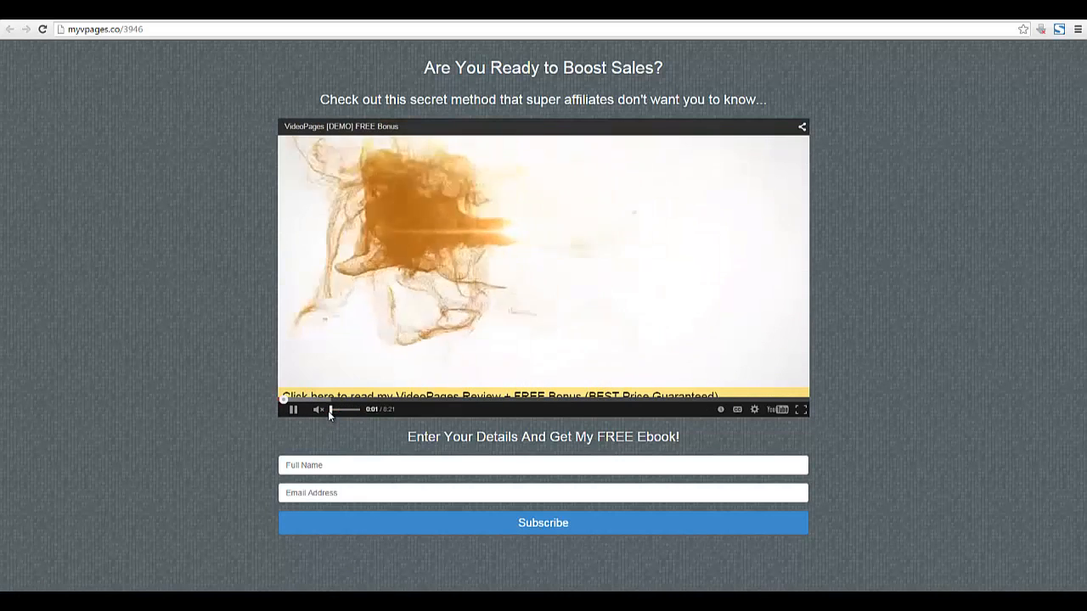
pyautogui.click(313, 398)
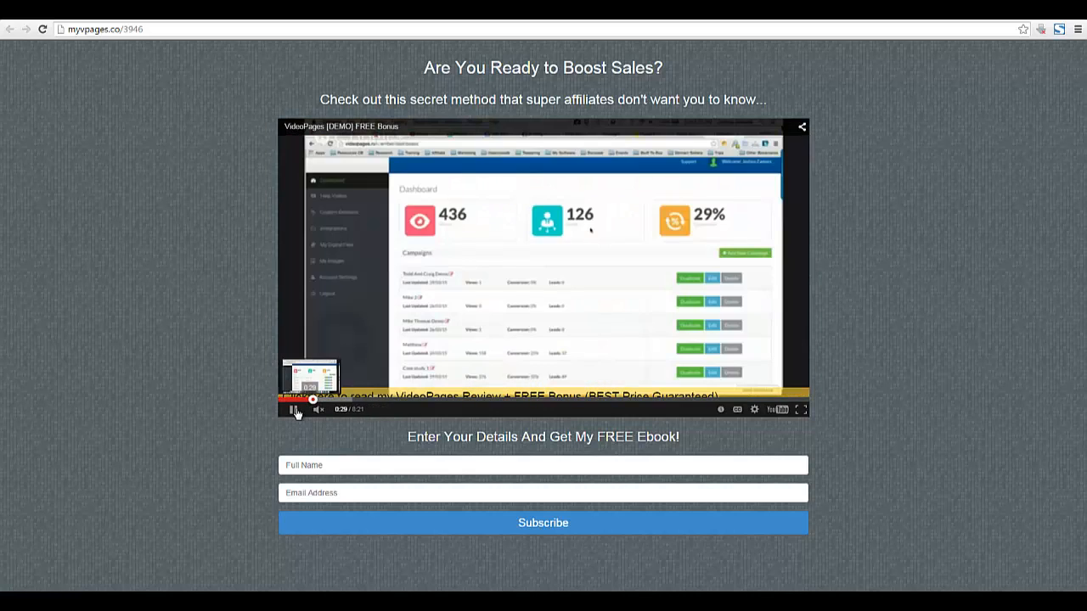
pyautogui.click(293, 409)
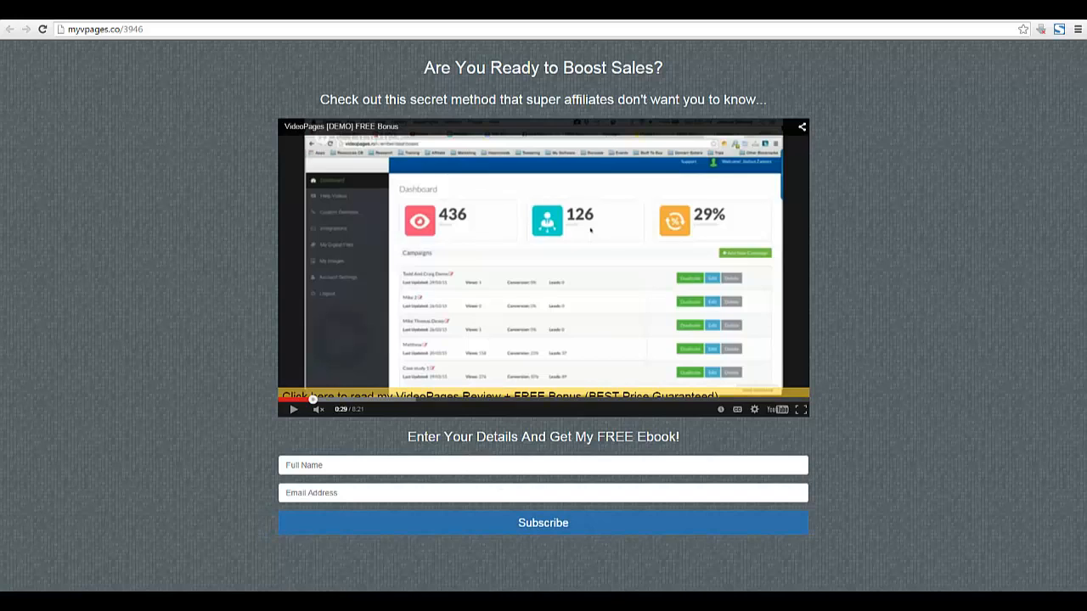
pyautogui.hotkey('ctrl', 'w')
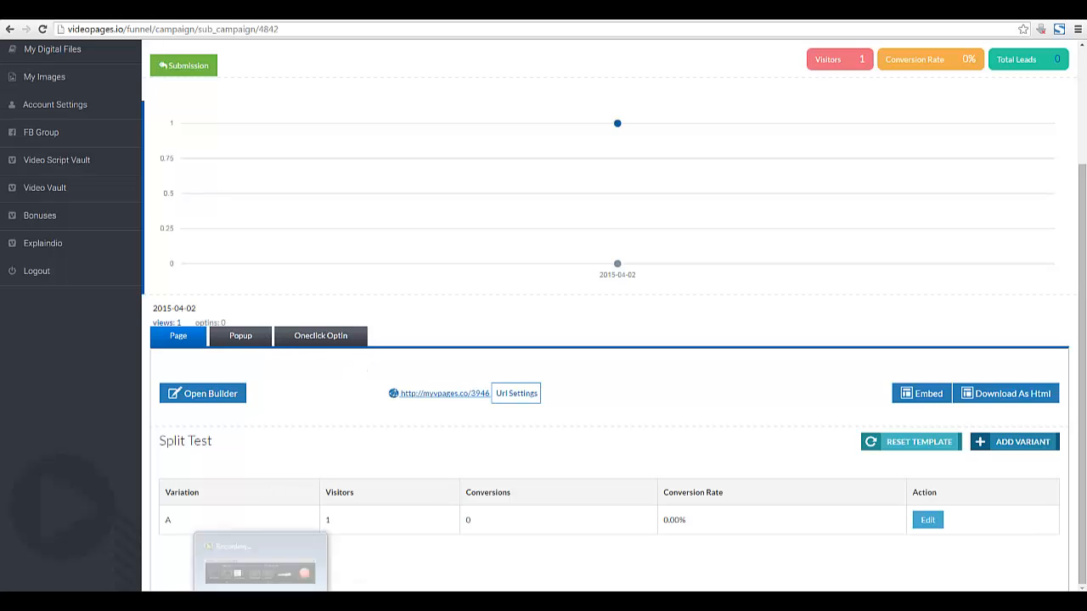
# Switch to the campaign's Popup settings and launch the builder on the empty popup.
pyautogui.click(260, 601)
pyautogui.click(1063, 551)
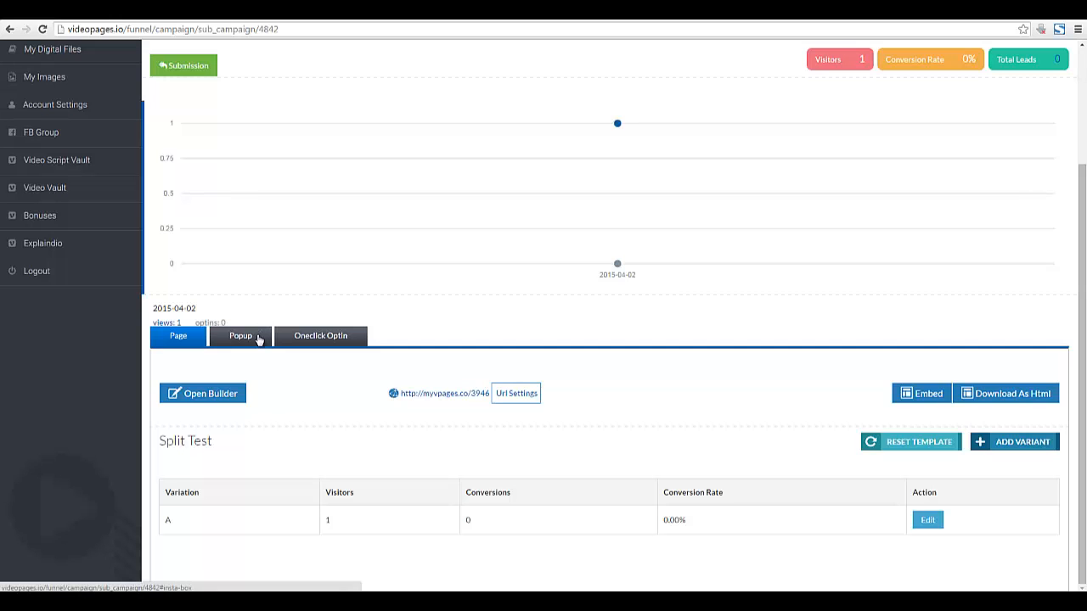
pyautogui.click(259, 338)
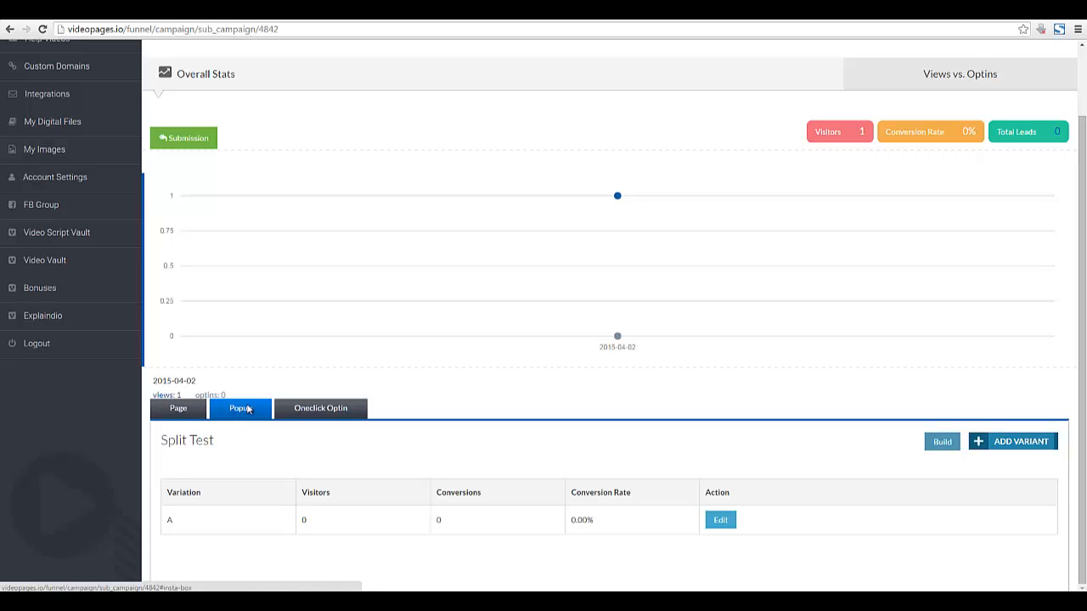
pyautogui.click(943, 442)
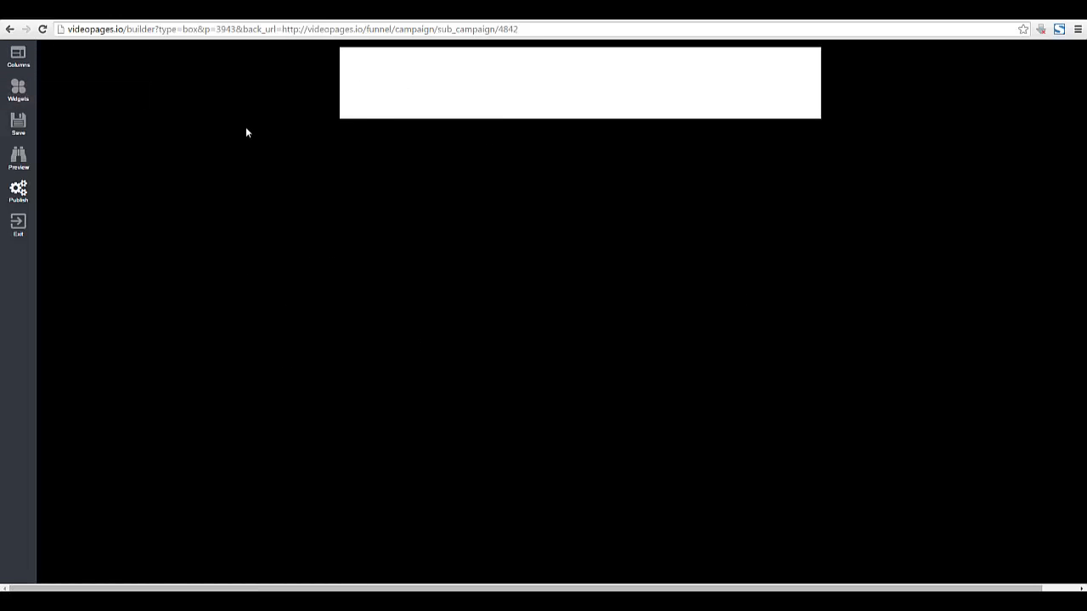
# Drop a 1 Column Section onto the popup canvas and show the widgets library.
pyautogui.click(17, 57)
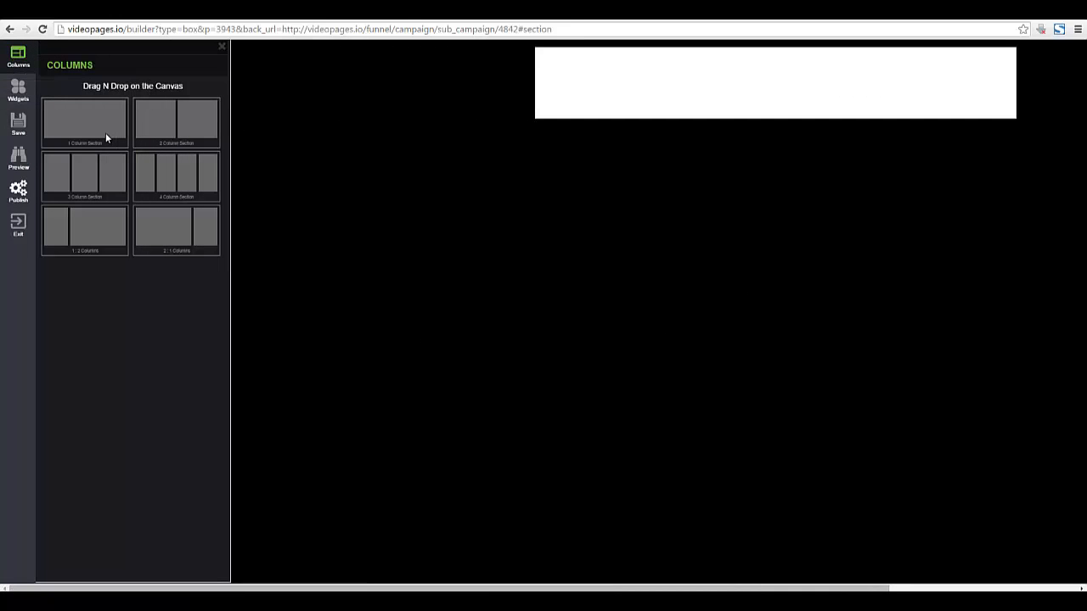
pyautogui.moveTo(83, 123); pyautogui.dragTo(648, 87)
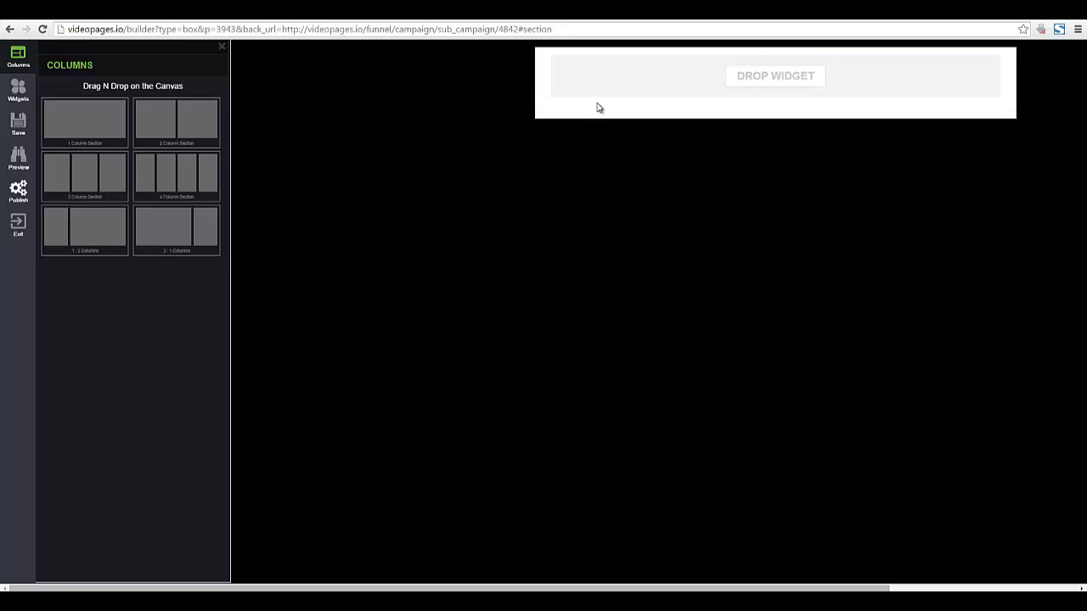
pyautogui.click(27, 113)
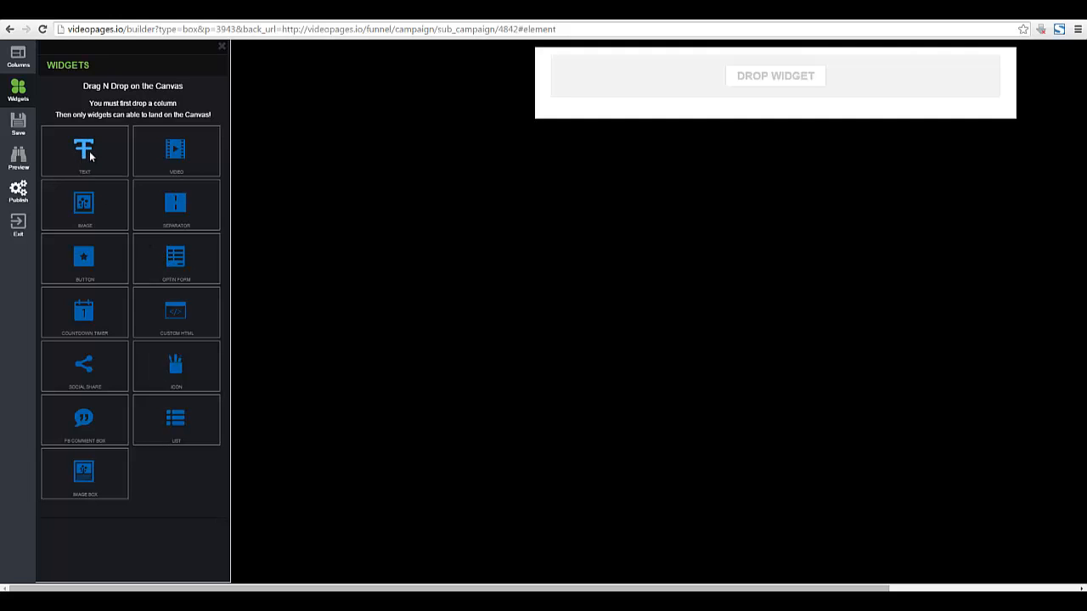
# Drop a text widget into the column and replace its dummy text with 'Wait! Before You Leave Check This Out...'.
pyautogui.moveTo(89, 152); pyautogui.dragTo(695, 79)
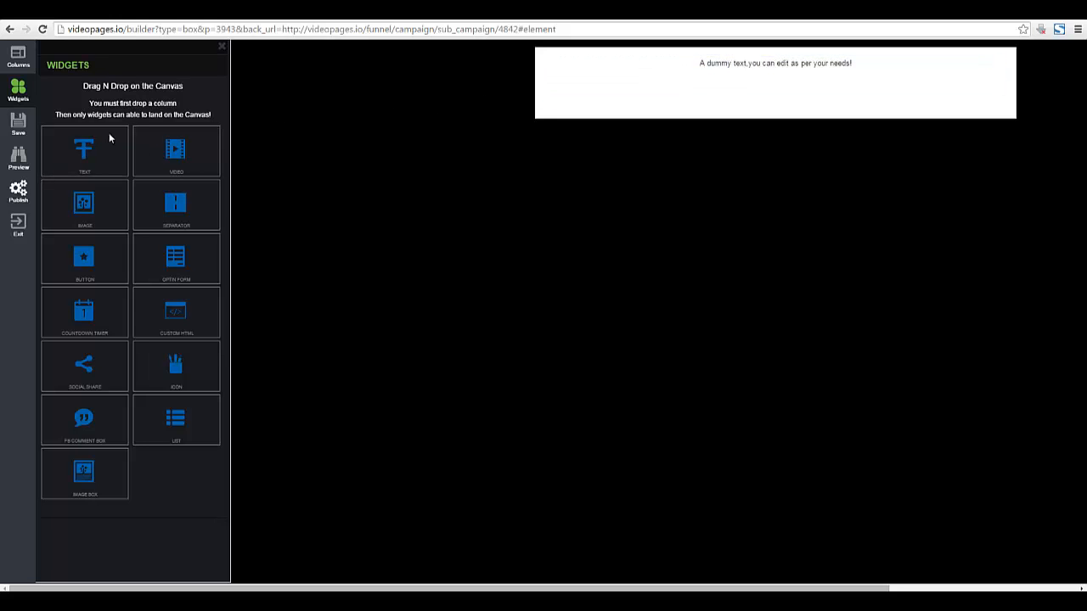
pyautogui.click(722, 72)
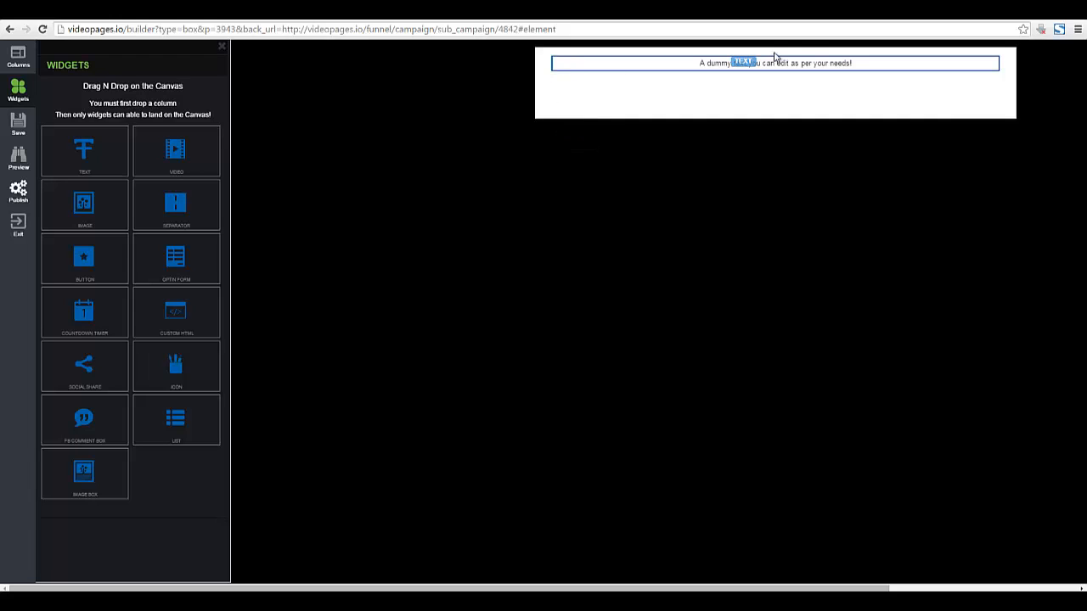
pyautogui.click(830, 72)
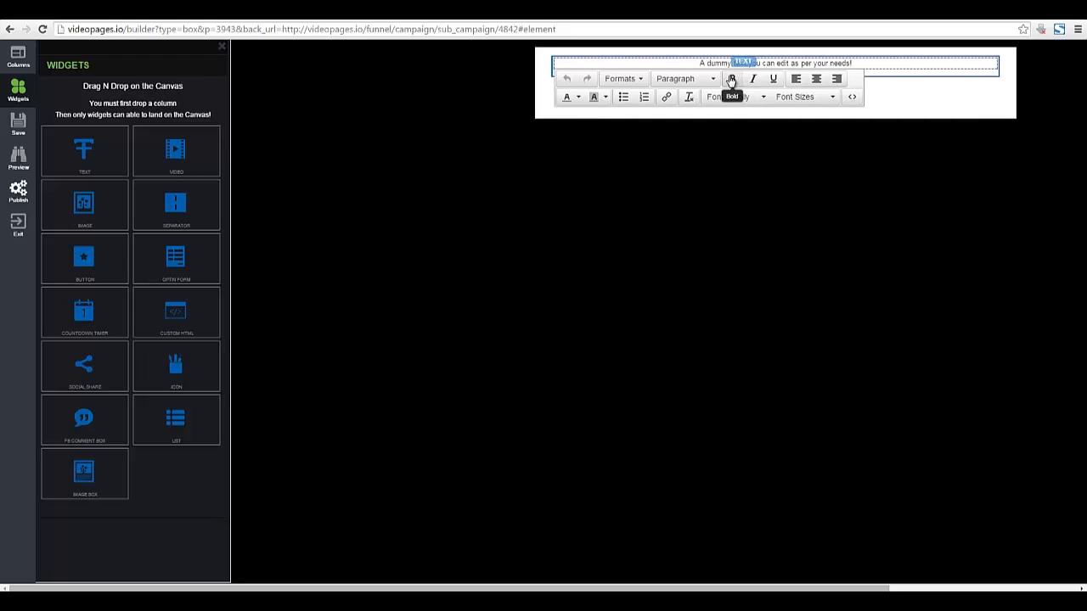
pyautogui.write('Wait! Be')
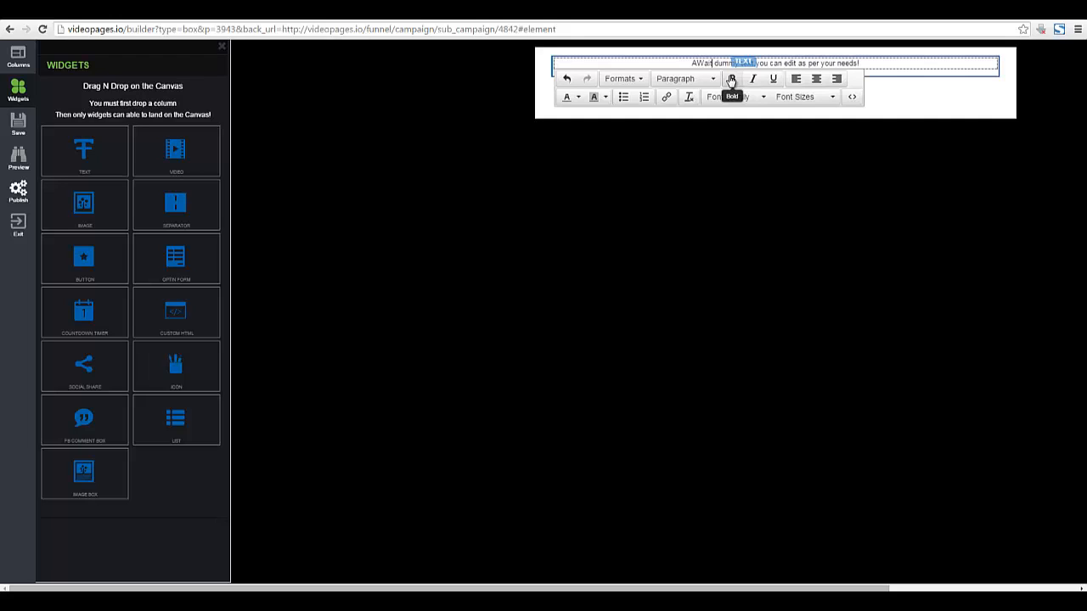
pyautogui.write('fore You Le')
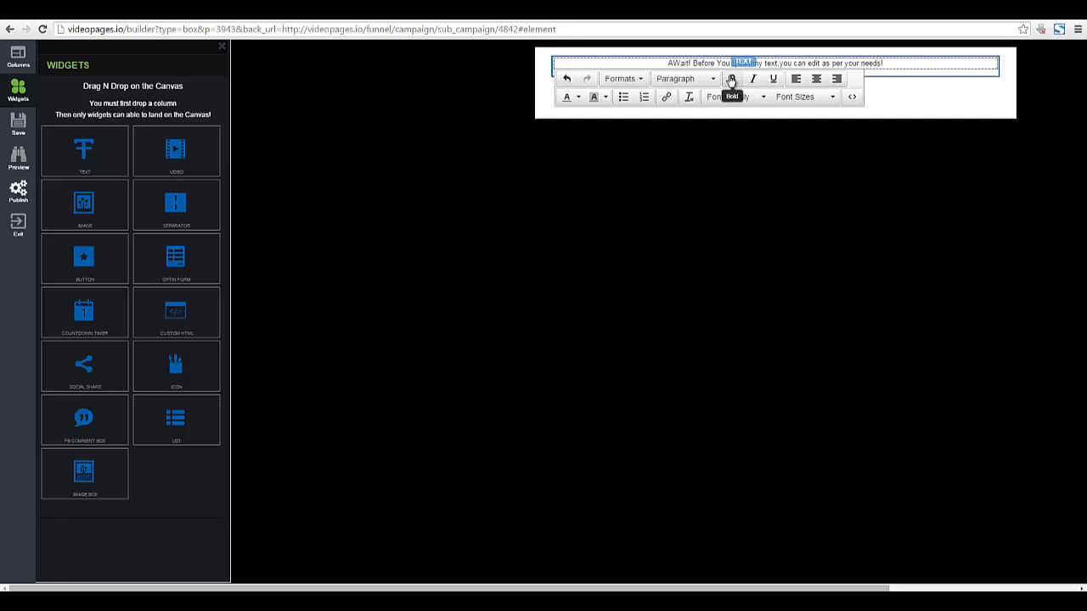
pyautogui.write('av')
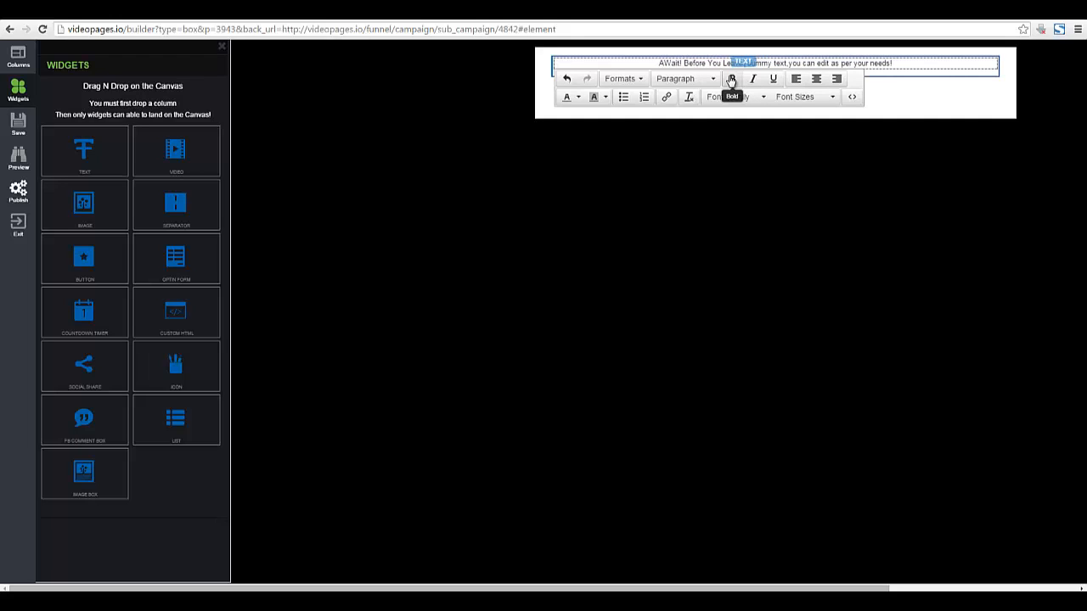
pyautogui.write('e Check This Out..')
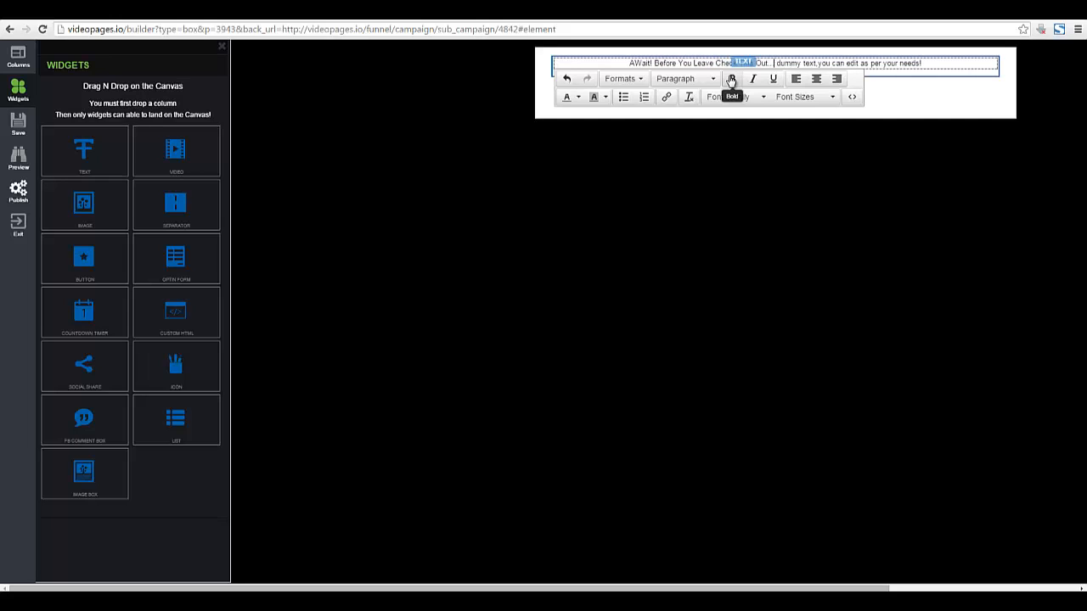
pyautogui.hotkey('shift', 'End')
pyautogui.write('Out...')
pyautogui.press('Delete')
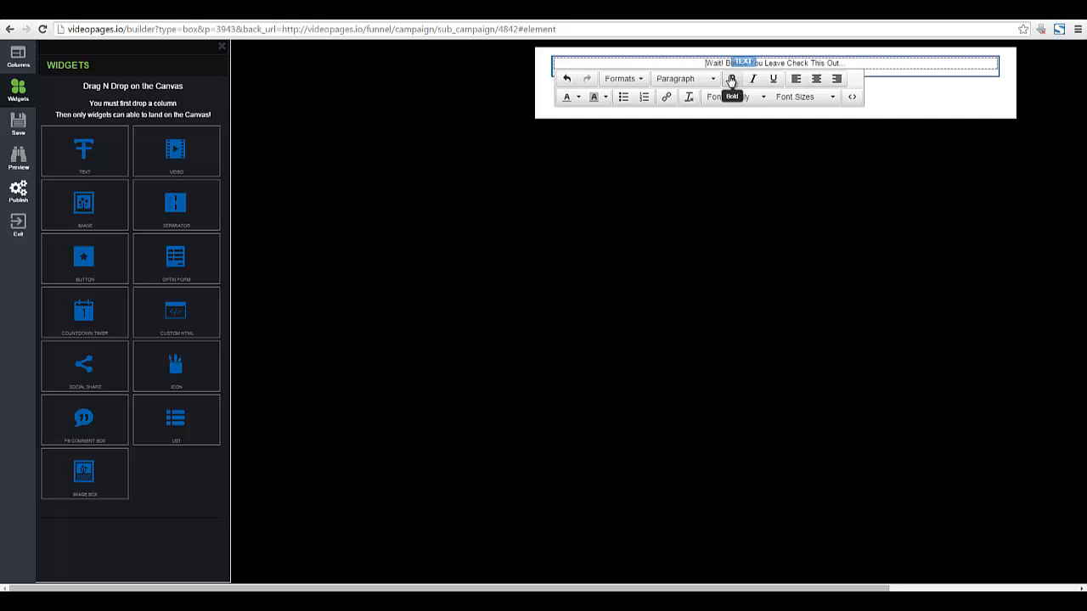
pyautogui.hotkey('ctrl', 'a')
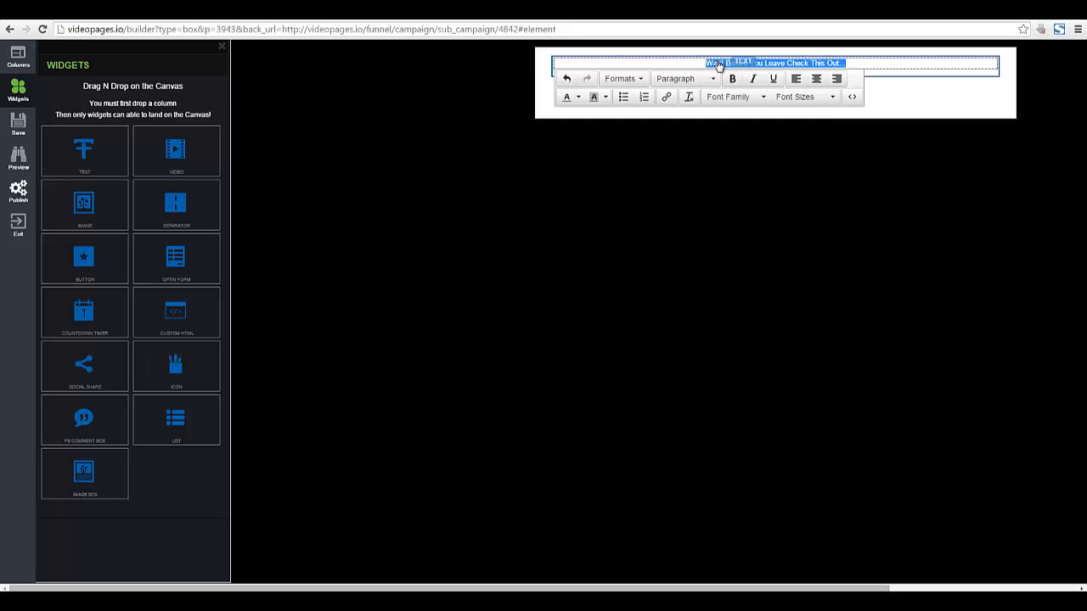
# Capitalise the first word to 'WAIT!' and set the headline to 32px.
pyautogui.click(719, 65)
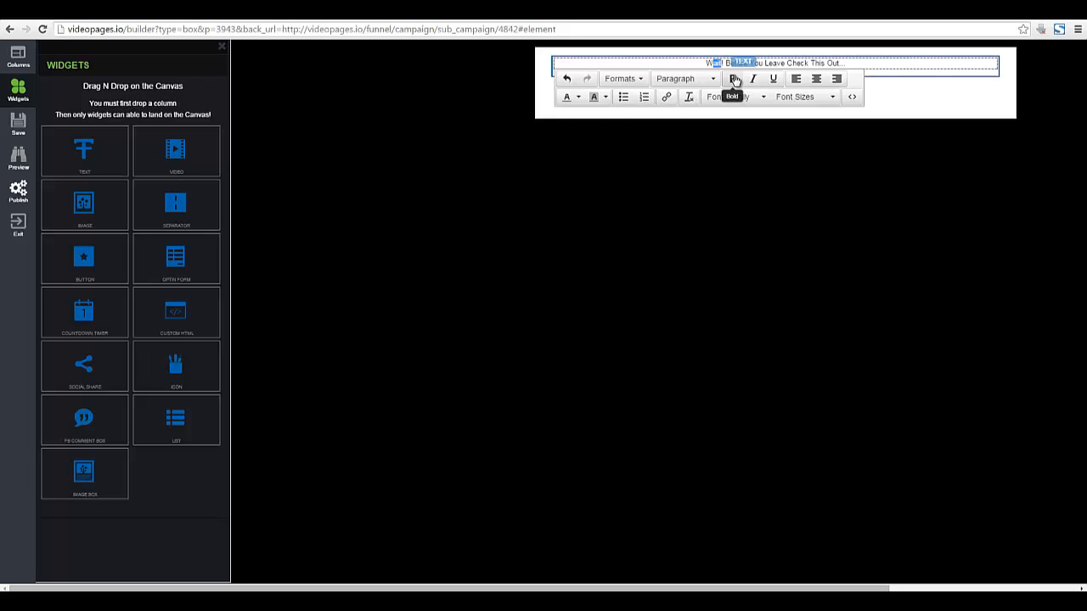
pyautogui.write('AIT')
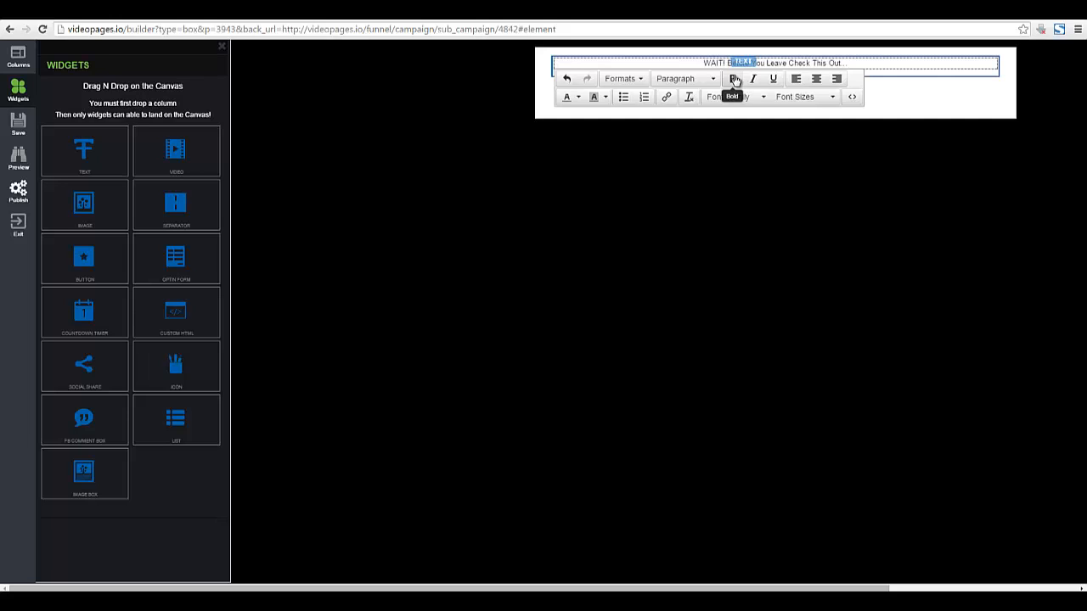
pyautogui.hotkey('ctrl', 'a')
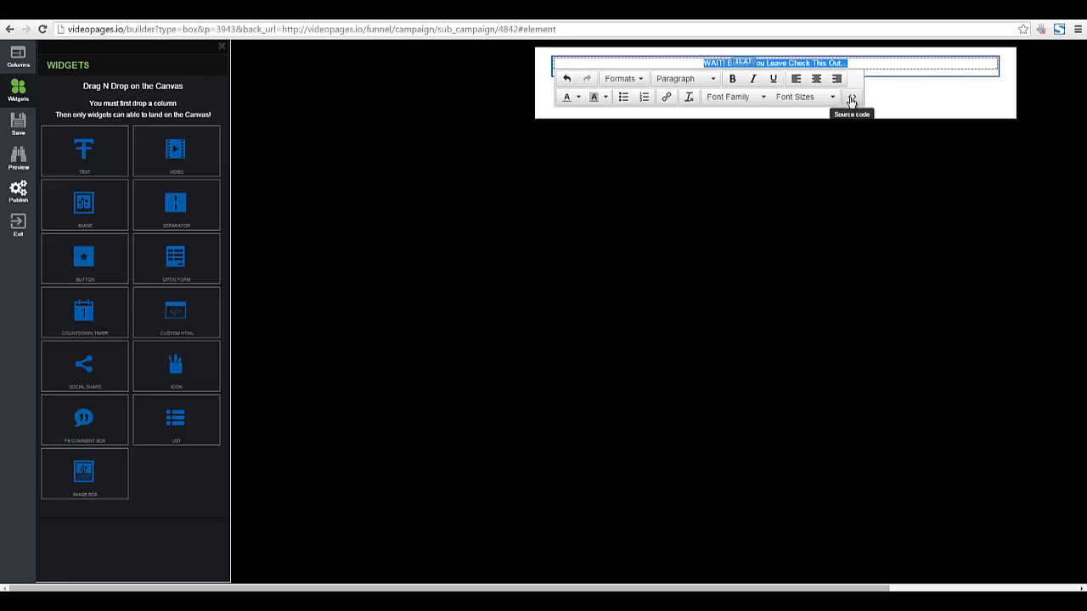
pyautogui.click(835, 97)
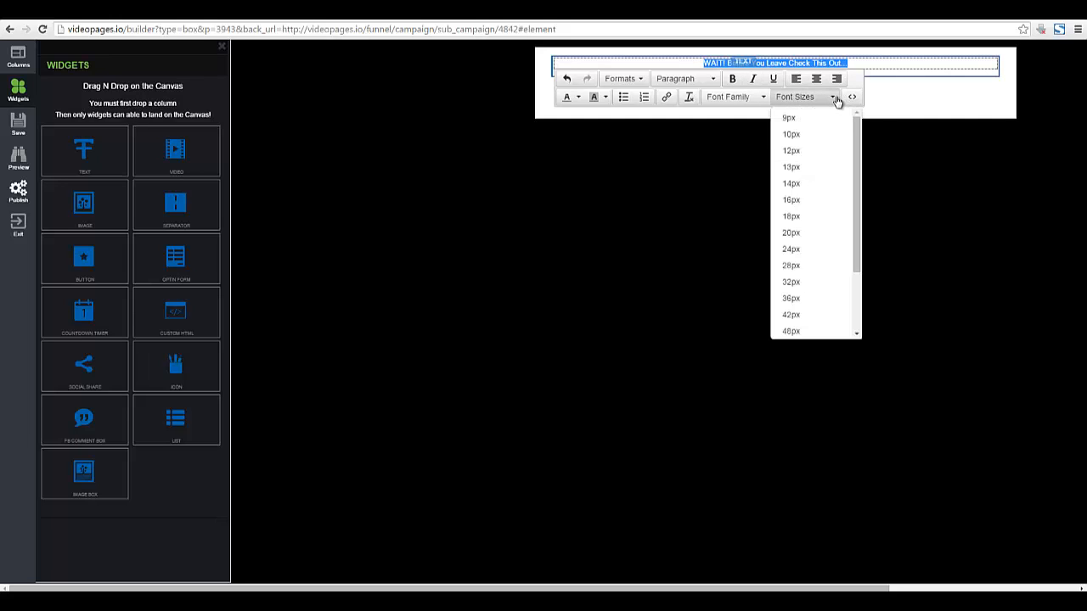
pyautogui.click(813, 282)
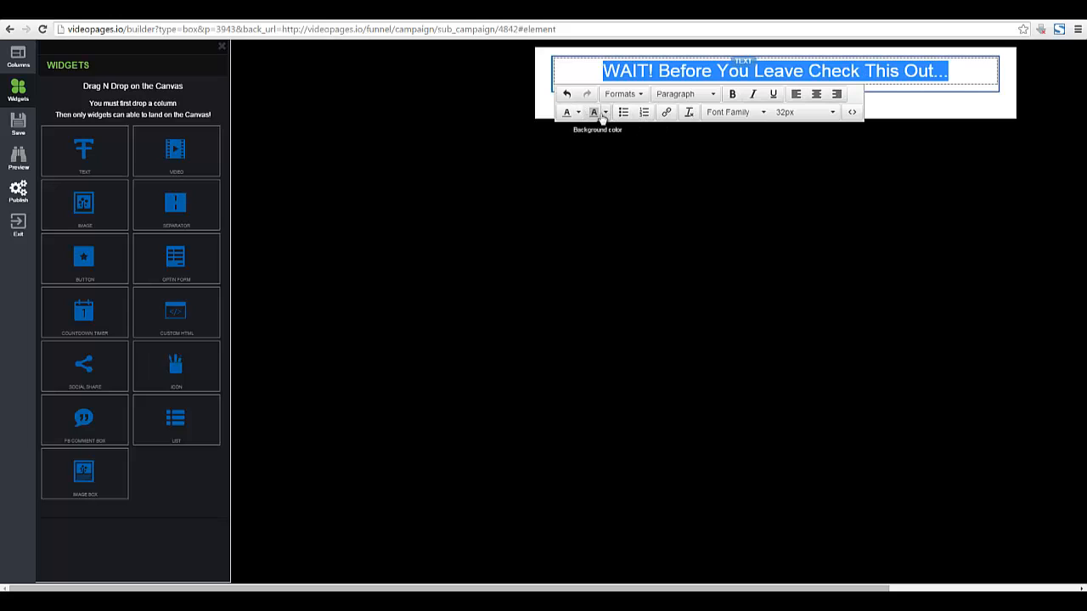
# Make the headline red and bold, then finish editing it.
pyautogui.click(578, 112)
pyautogui.click(569, 159)
pyautogui.click(588, 78)
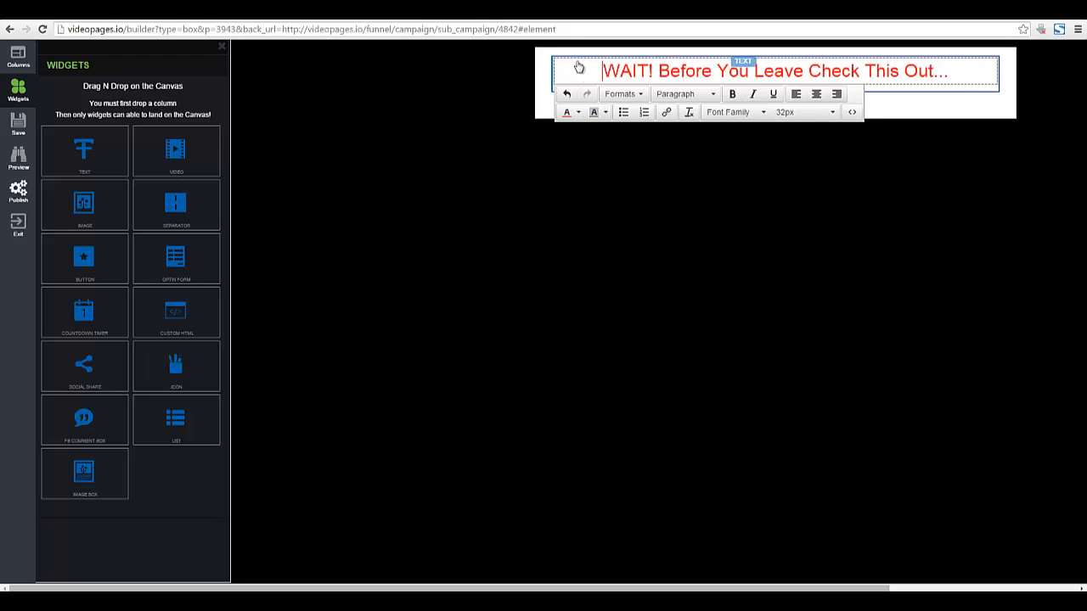
pyautogui.moveTo(603, 73); pyautogui.dragTo(966, 78)
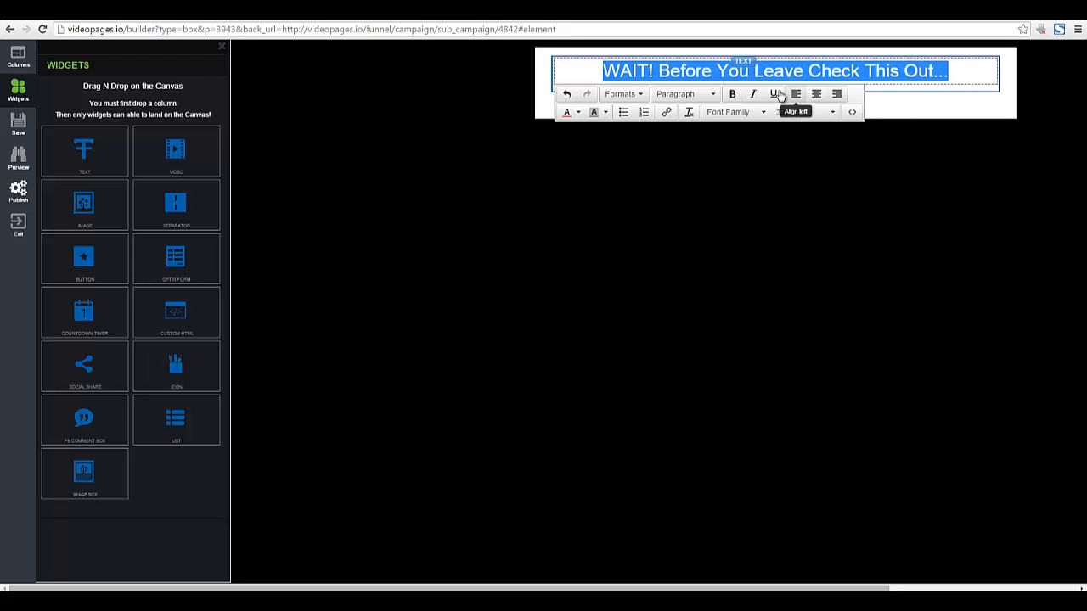
pyautogui.click(732, 93)
pyautogui.click(629, 73)
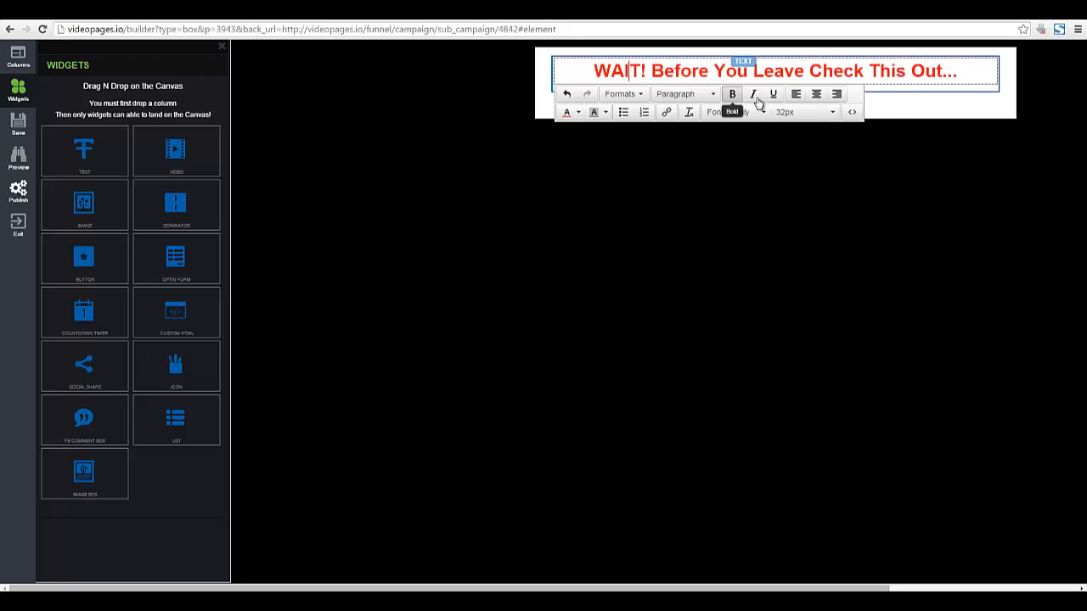
pyautogui.click(904, 112)
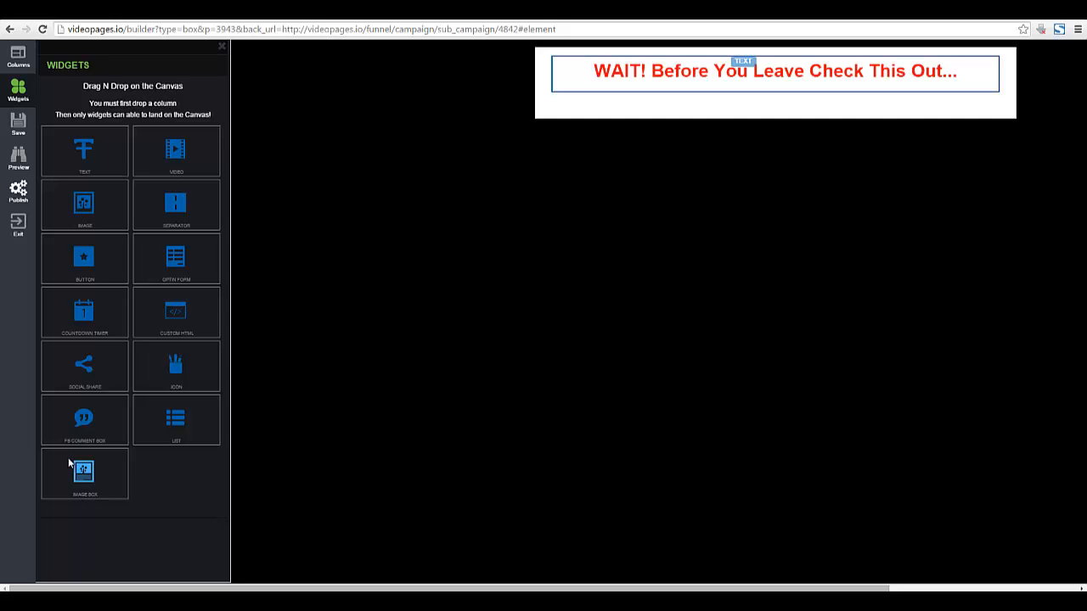
pyautogui.moveTo(167, 427); pyautogui.dragTo(691, 121)
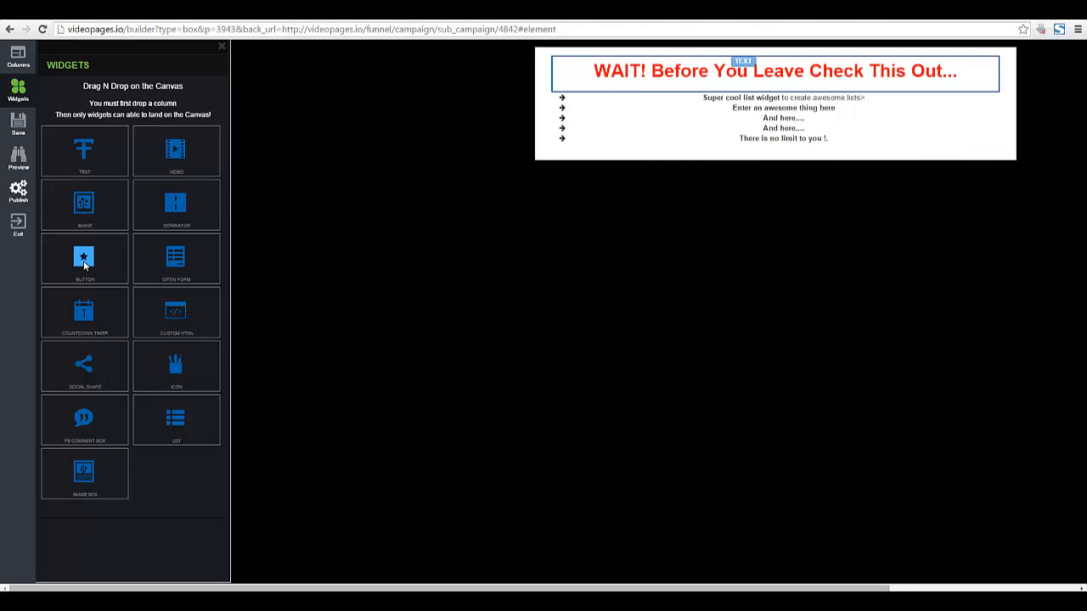
pyautogui.click(694, 139)
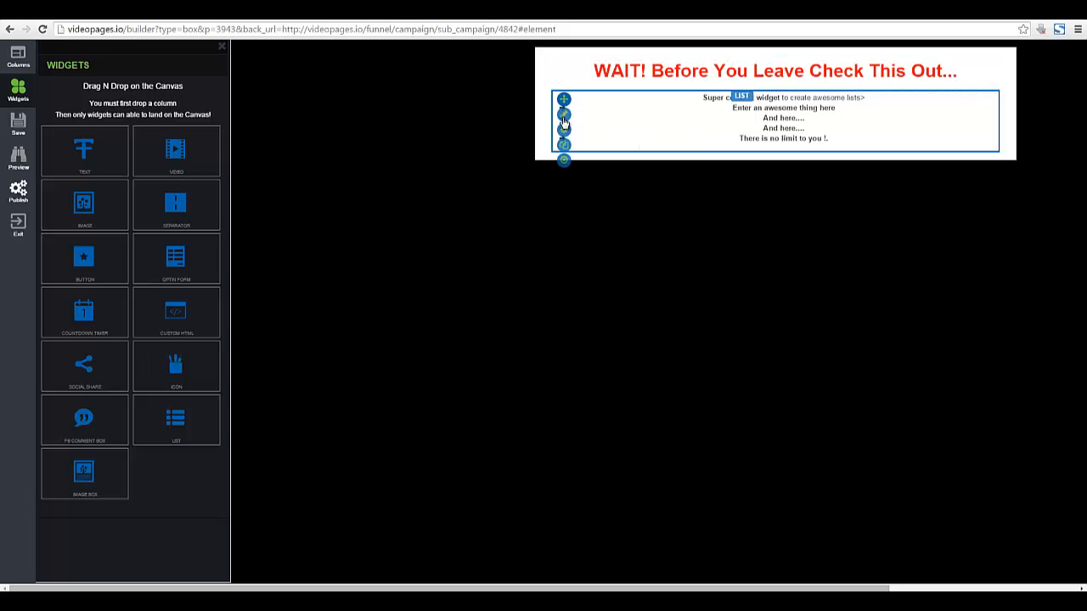
pyautogui.click(563, 160)
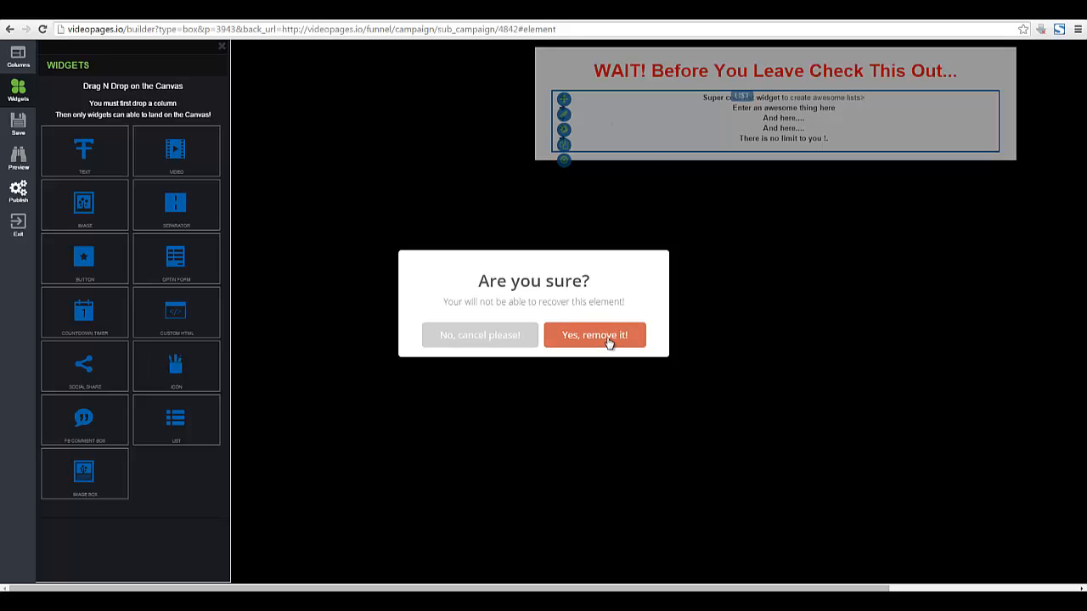
pyautogui.click(608, 336)
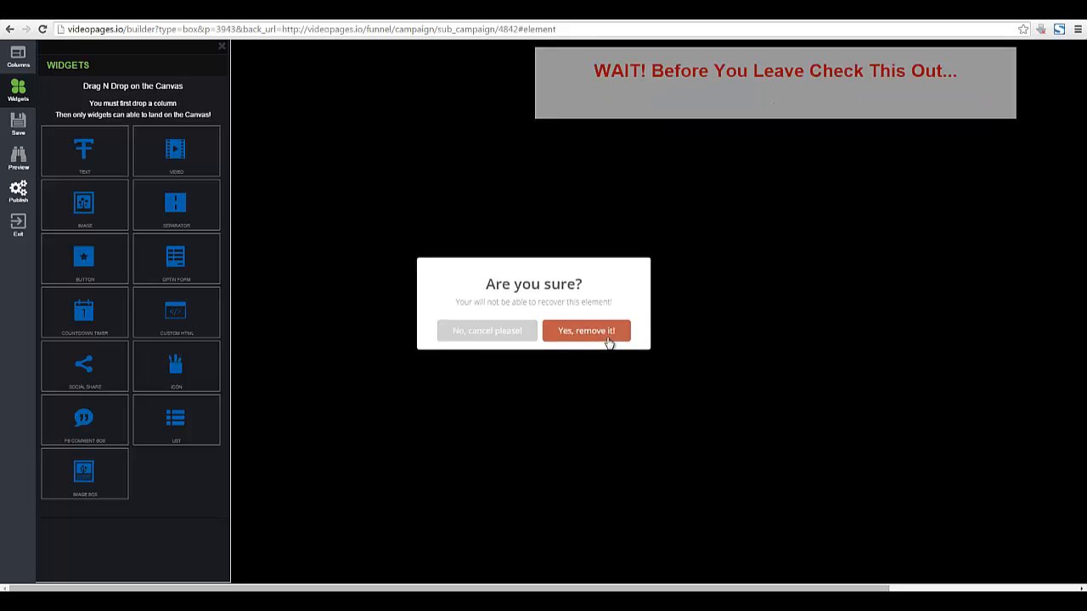
# Add a 2 Column Section with an Image left and a List right, then start a one-column row.
pyautogui.click(18, 57)
pyautogui.moveTo(172, 126); pyautogui.dragTo(632, 109)
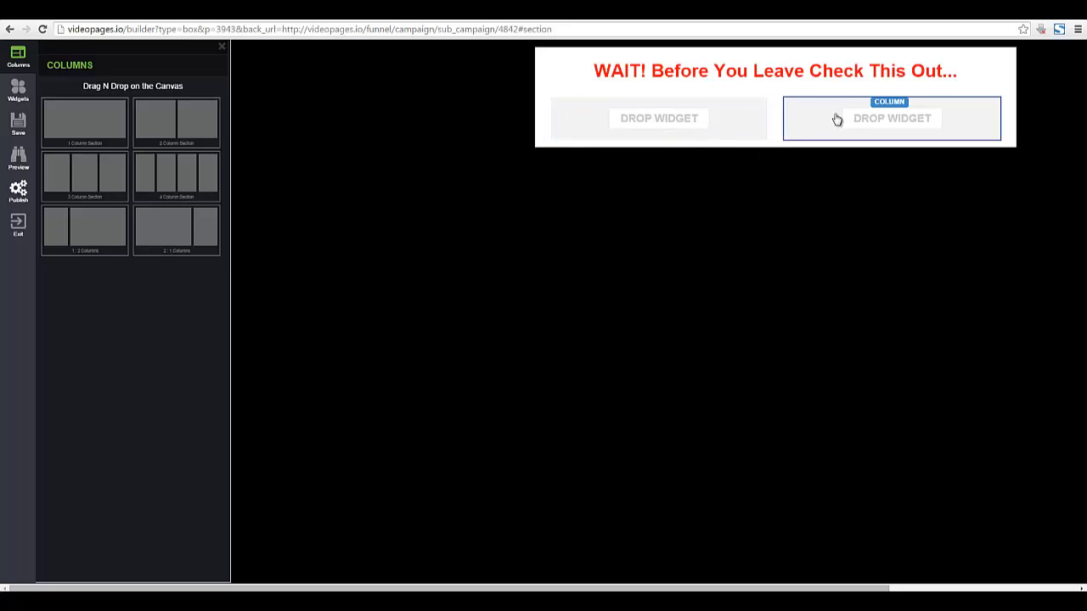
pyautogui.click(18, 89)
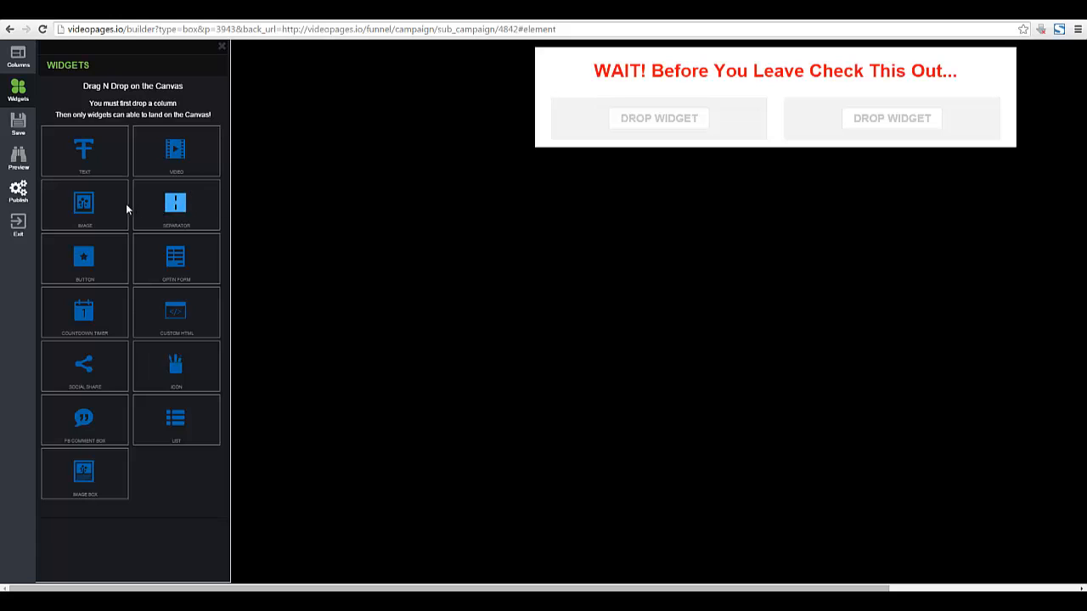
pyautogui.moveTo(85, 209); pyautogui.dragTo(615, 127)
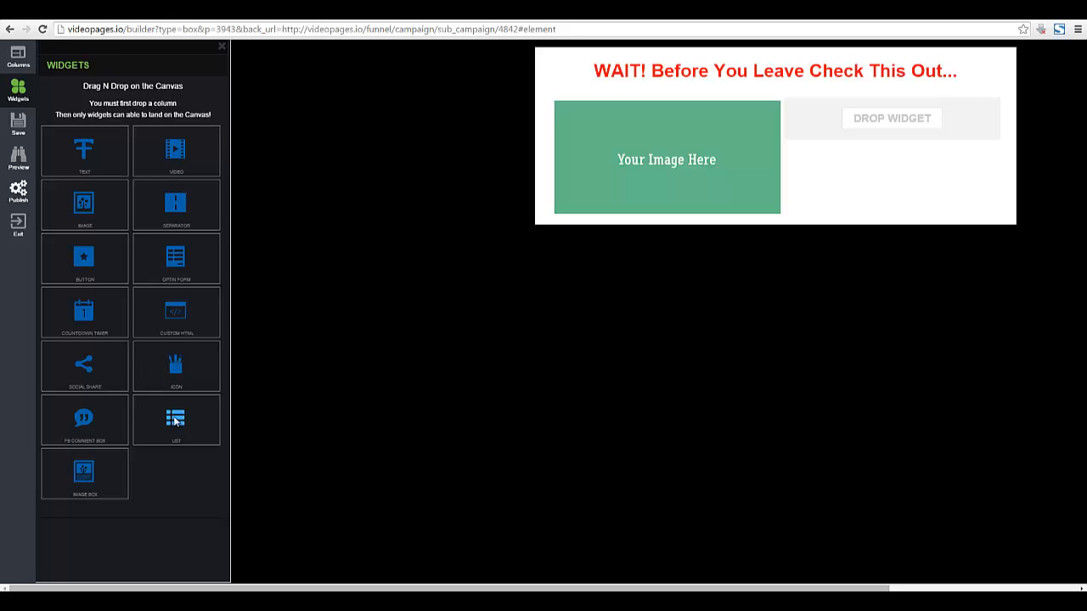
pyautogui.moveTo(174, 420); pyautogui.dragTo(884, 124)
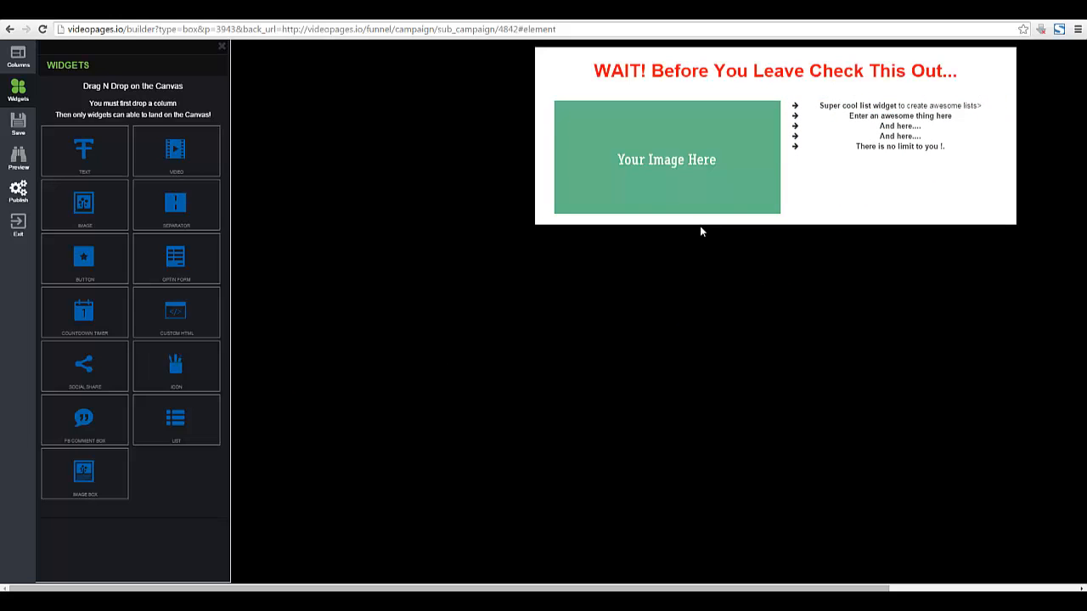
pyautogui.click(18, 57)
pyautogui.moveTo(83, 120); pyautogui.dragTo(765, 236)
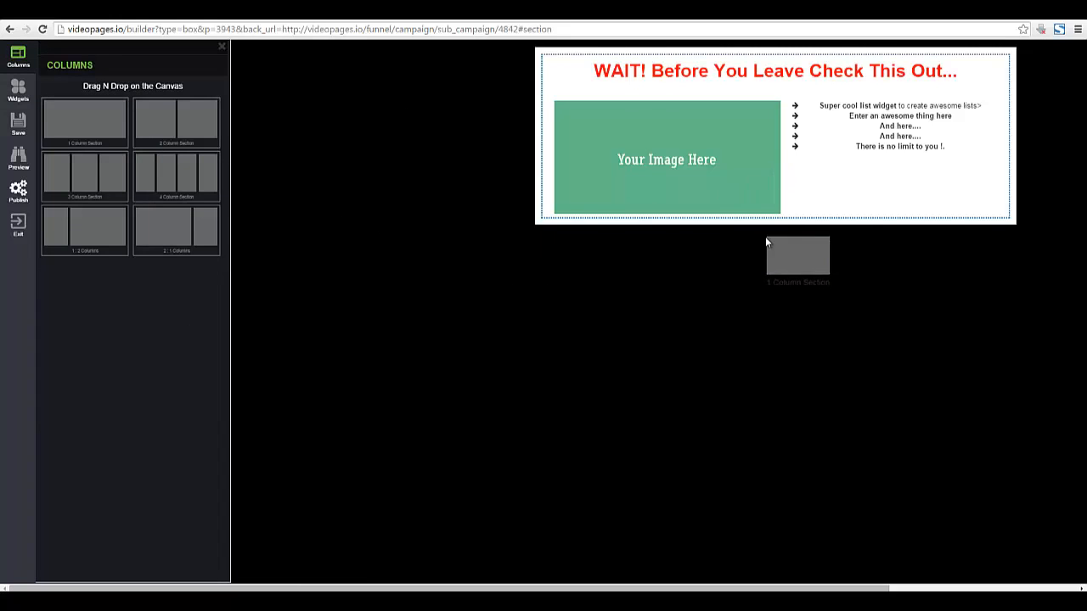
# Place a one-column row below and drop an Optin Form with Full Name, Email Address and Subscribe.
pyautogui.moveTo(429, 137); pyautogui.dragTo(772, 230)
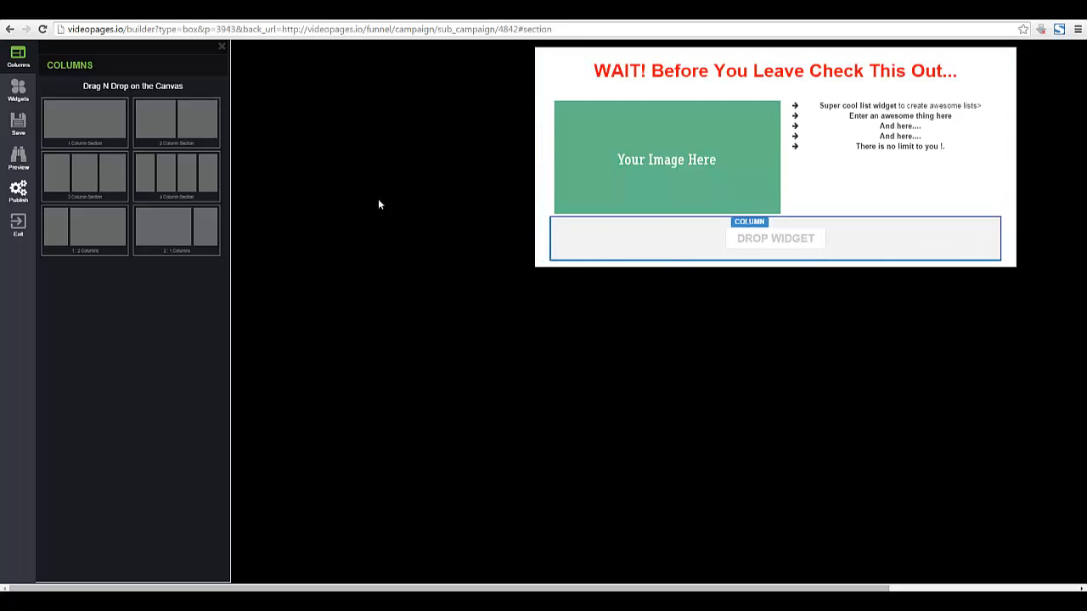
pyautogui.click(17, 93)
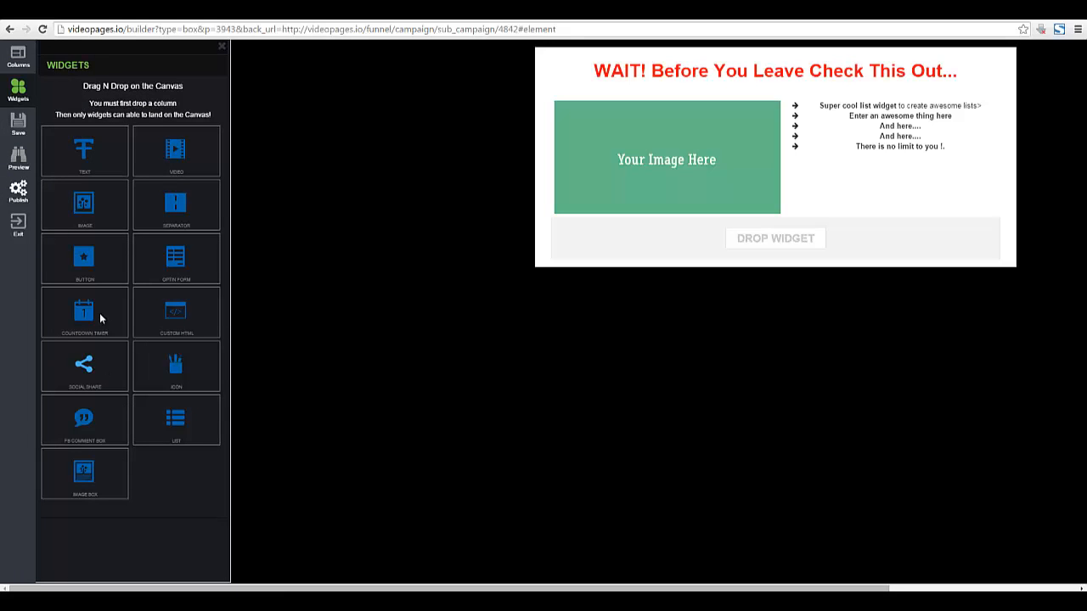
pyautogui.moveTo(163, 263); pyautogui.dragTo(652, 235)
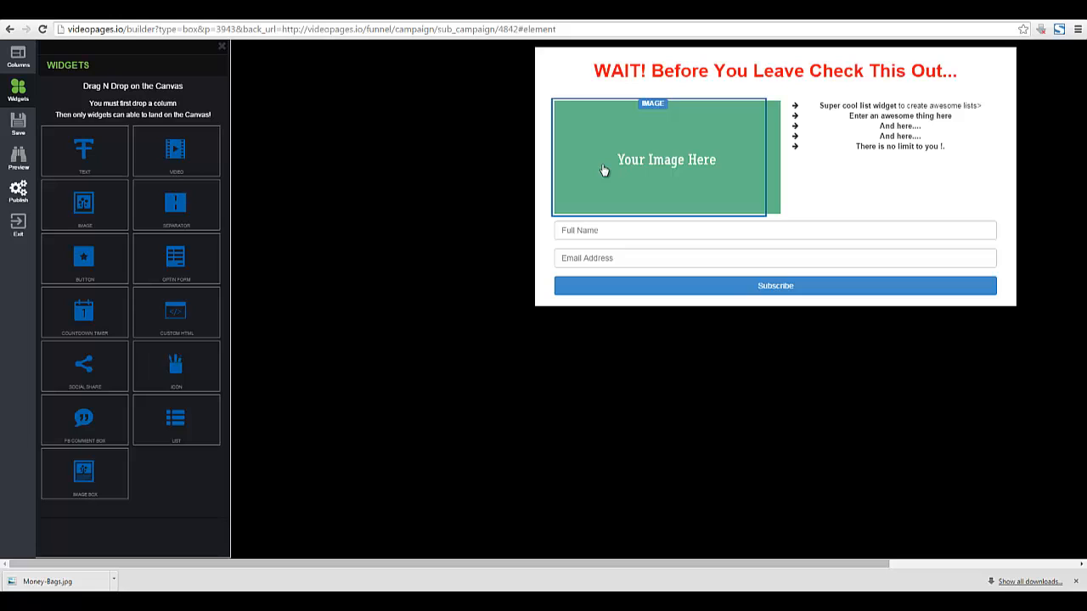
# Upload Money-Bags.jpg from the computer and insert it in place of the image placeholder.
pyautogui.moveTo(603, 171)
pyautogui.click(563, 124)
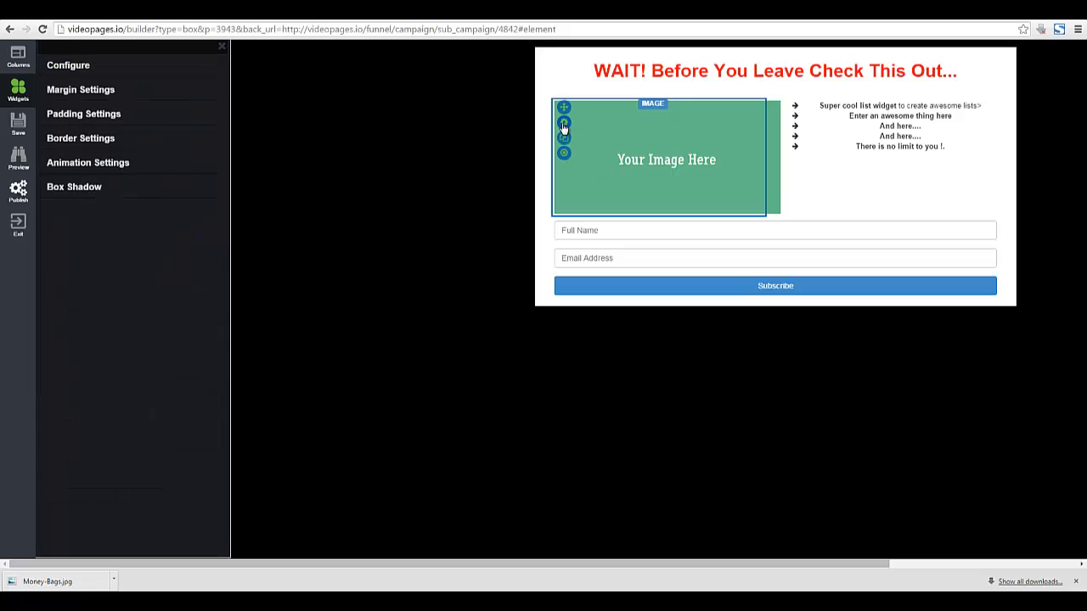
pyautogui.click(73, 68)
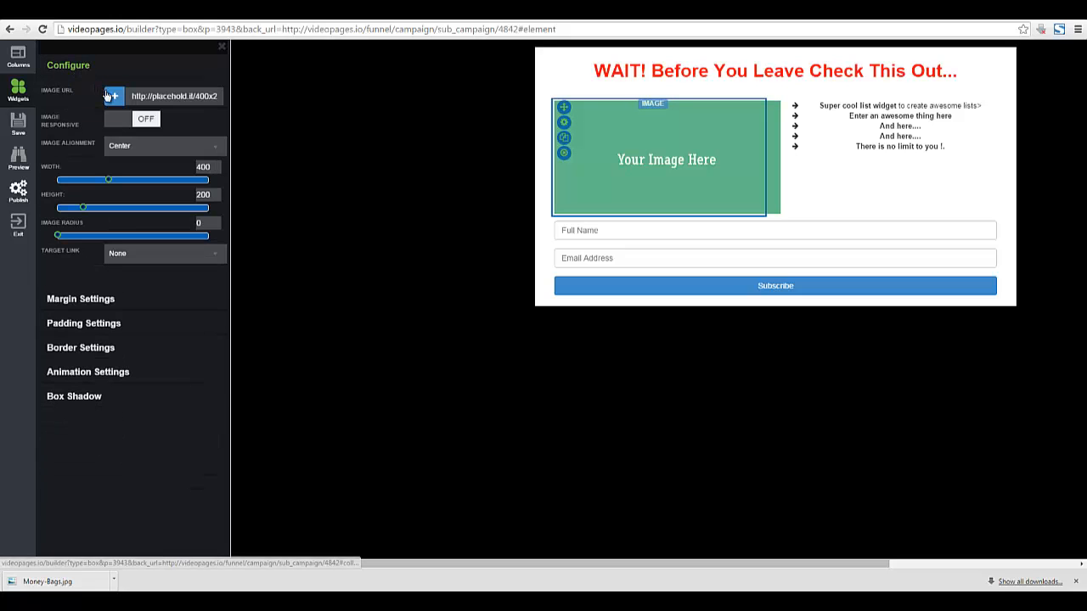
pyautogui.click(114, 99)
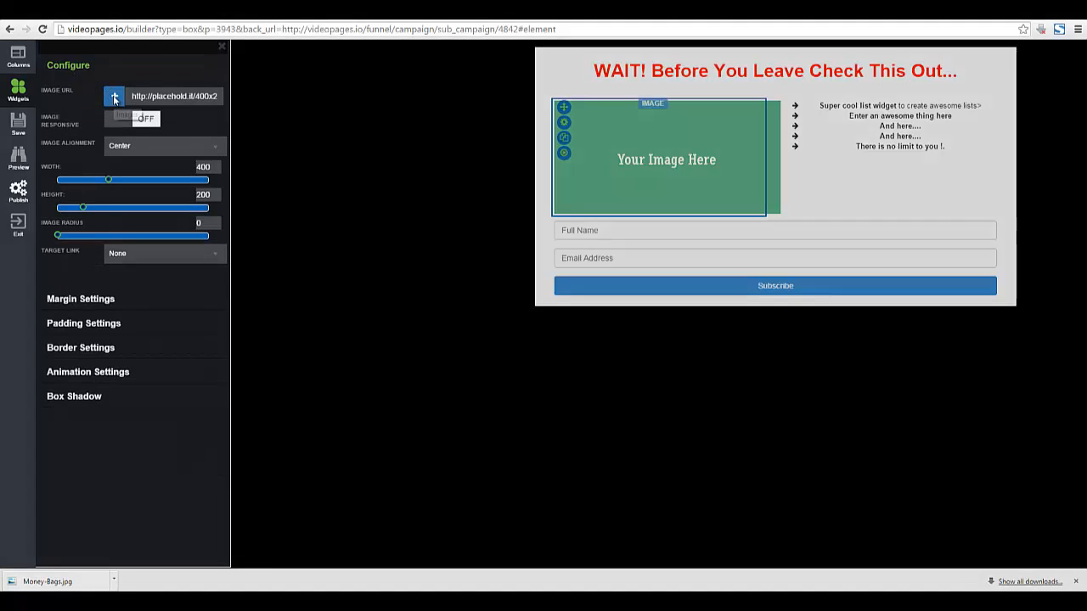
pyautogui.click(317, 355)
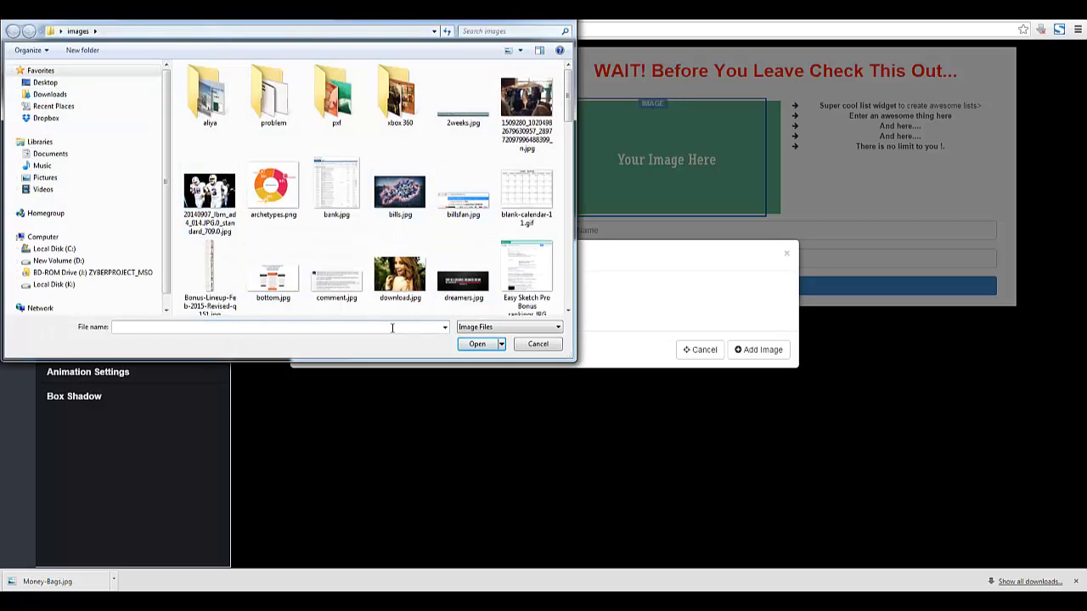
pyautogui.write('mon')
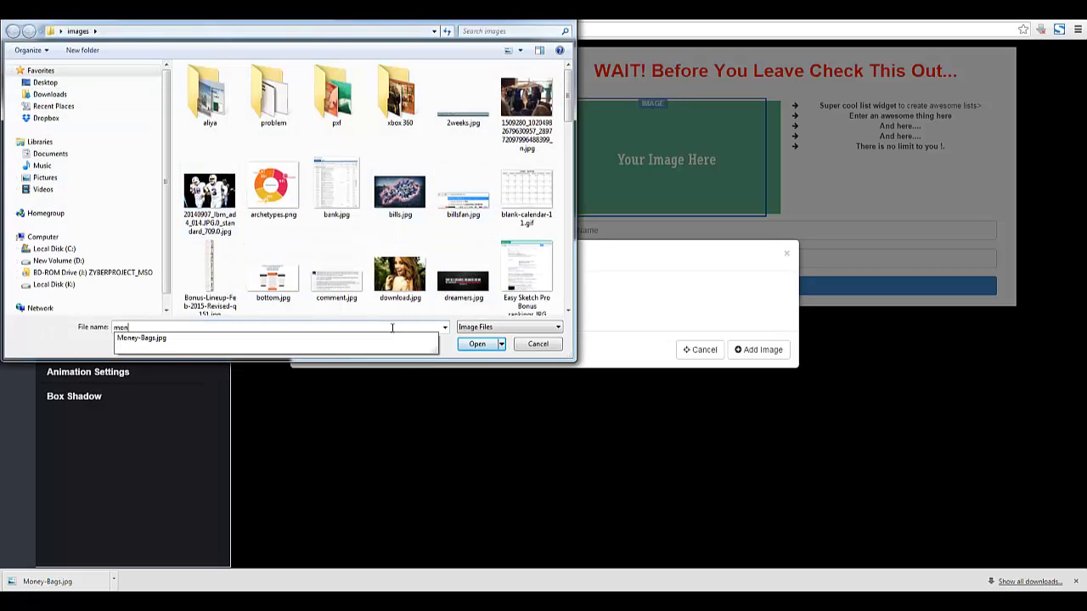
pyautogui.click(478, 345)
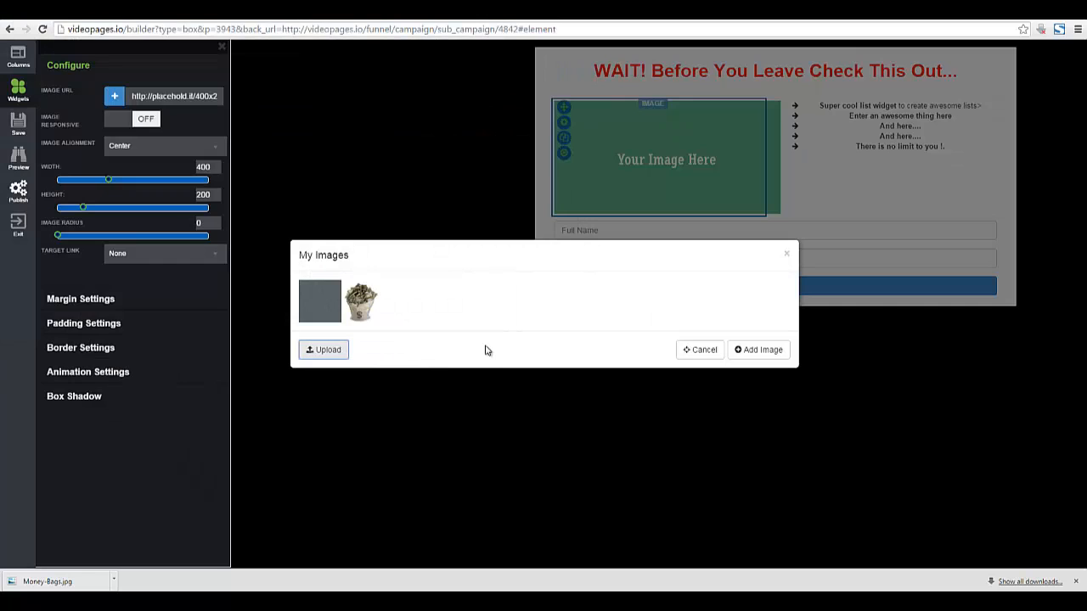
pyautogui.click(369, 302)
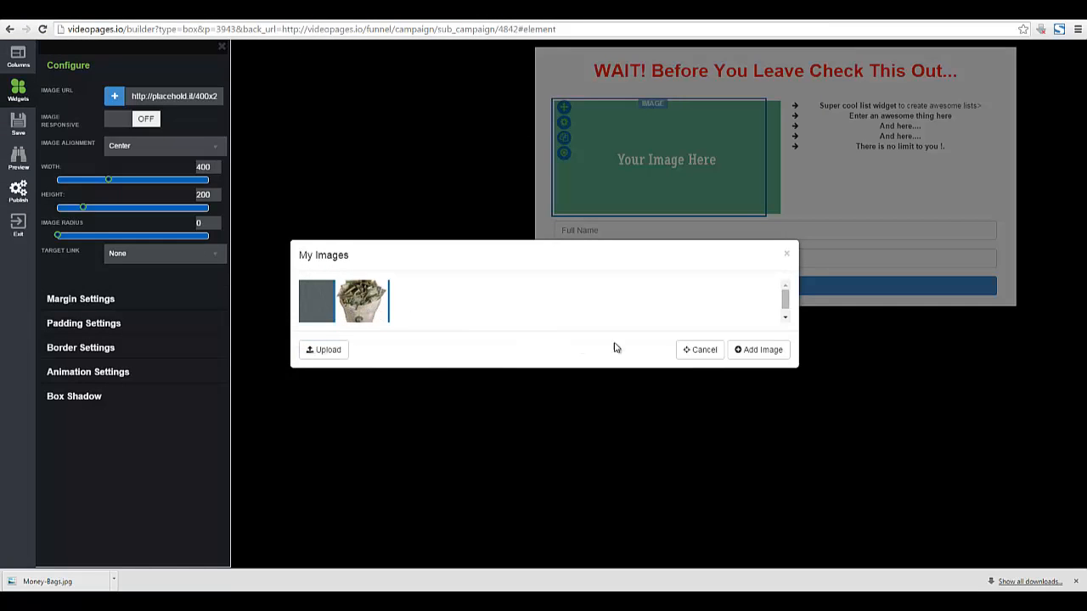
pyautogui.click(766, 356)
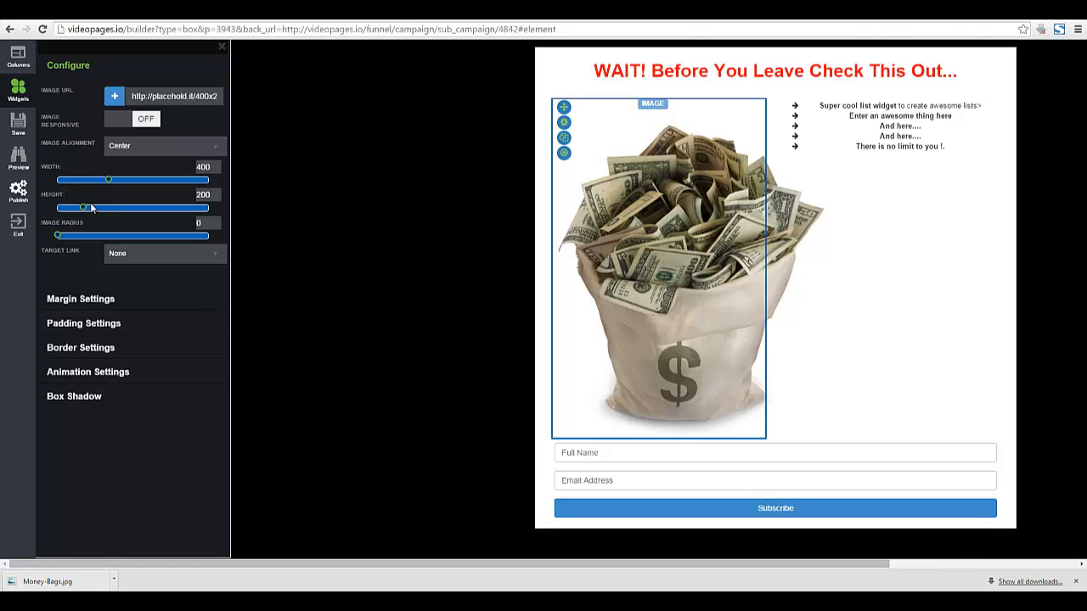
# Resize the money-bag image to 248 px tall (400×248) and save the popup.
pyautogui.moveTo(82, 211)
pyautogui.mouseDown()
pyautogui.moveTo(74, 206)
pyautogui.moveTo(84, 209)
pyautogui.mouseUp()
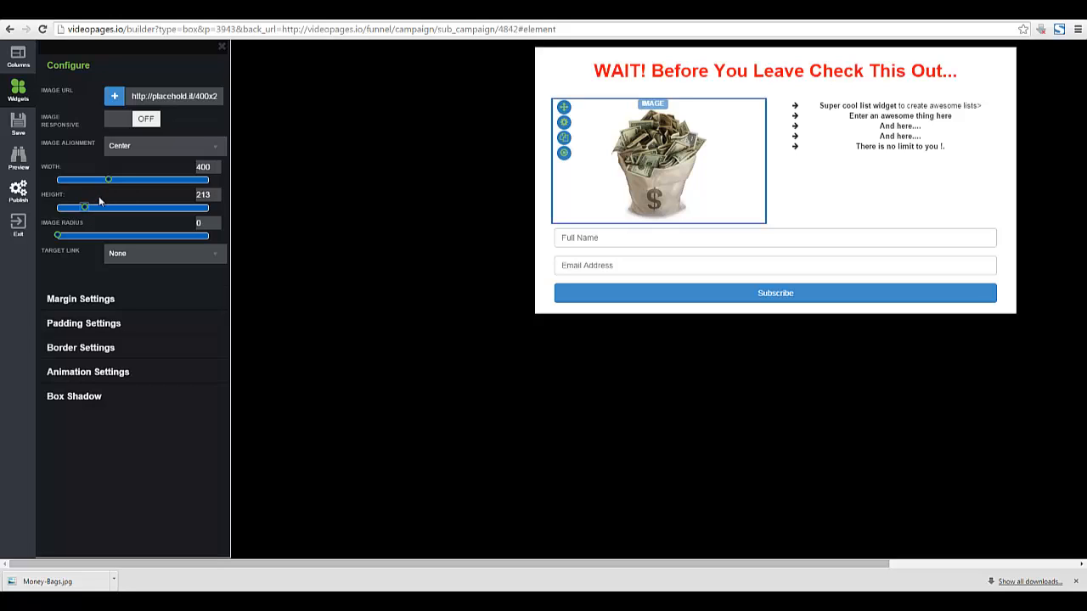
pyautogui.moveTo(87, 209); pyautogui.dragTo(90, 209)
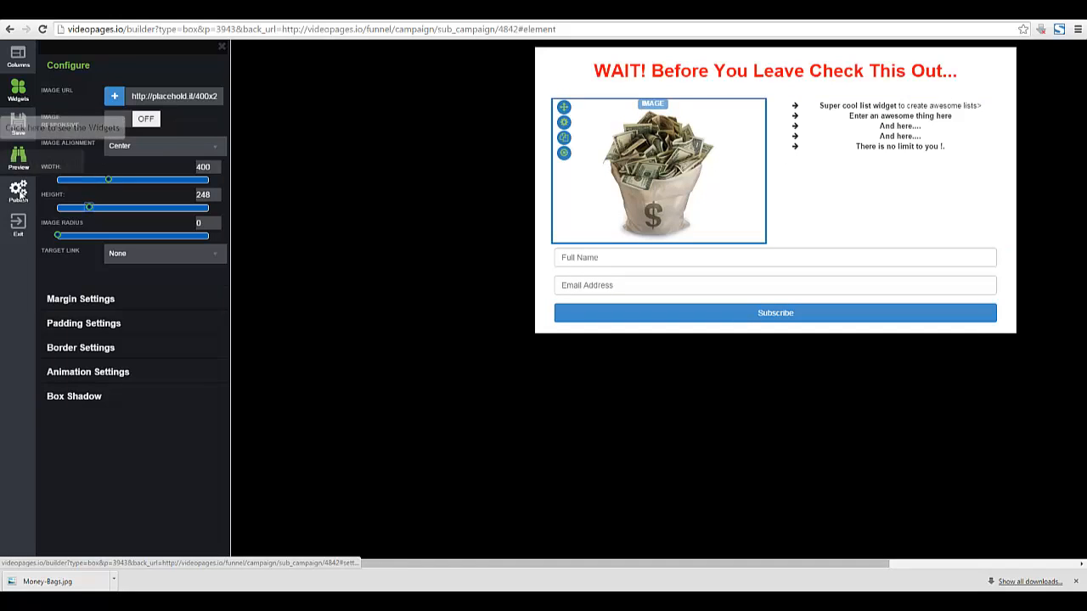
pyautogui.click(18, 123)
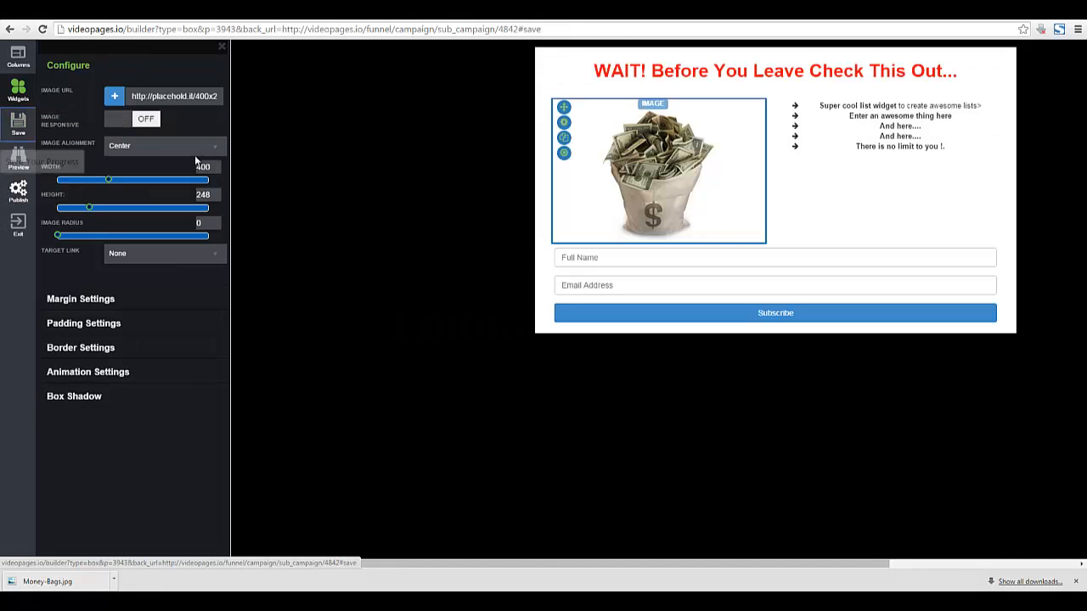
pyautogui.click(20, 89)
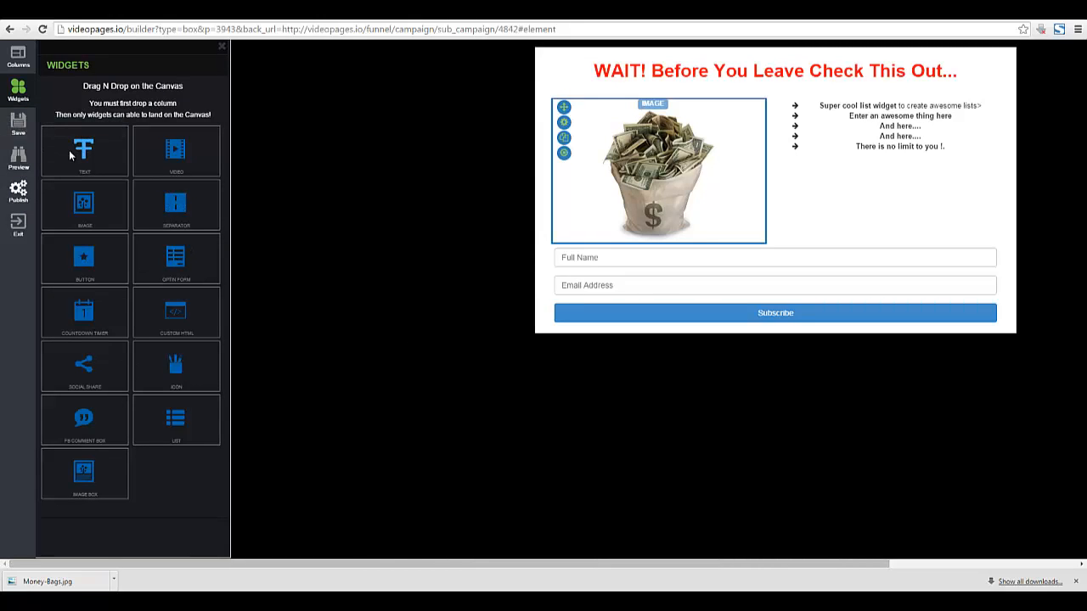
# Add a text line 'Everything You Need To Know About...' above the list at 20px font size.
pyautogui.moveTo(76, 151); pyautogui.dragTo(862, 118)
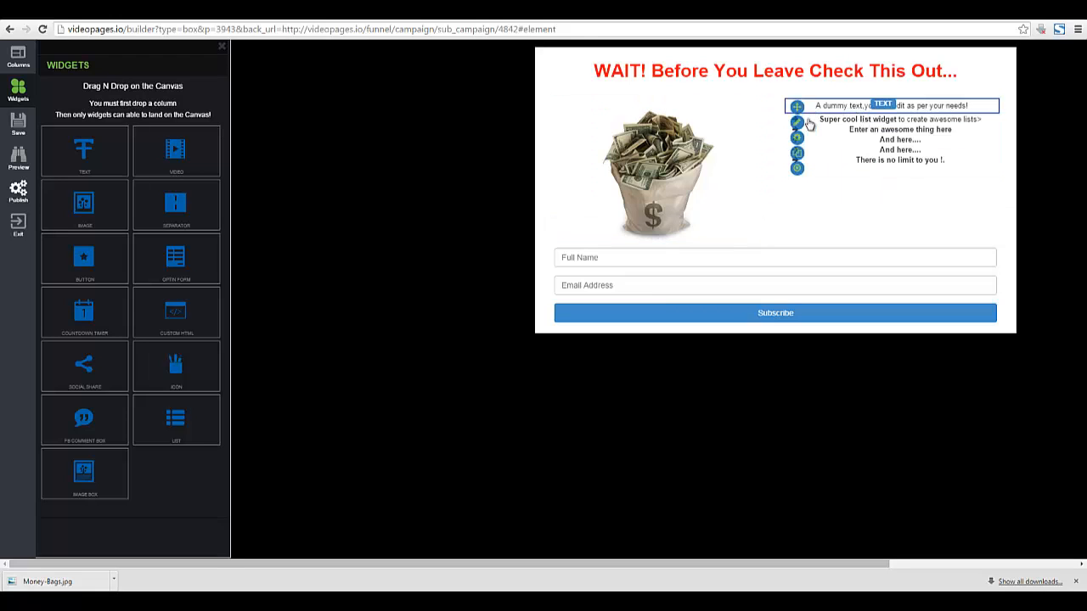
pyautogui.click(837, 111)
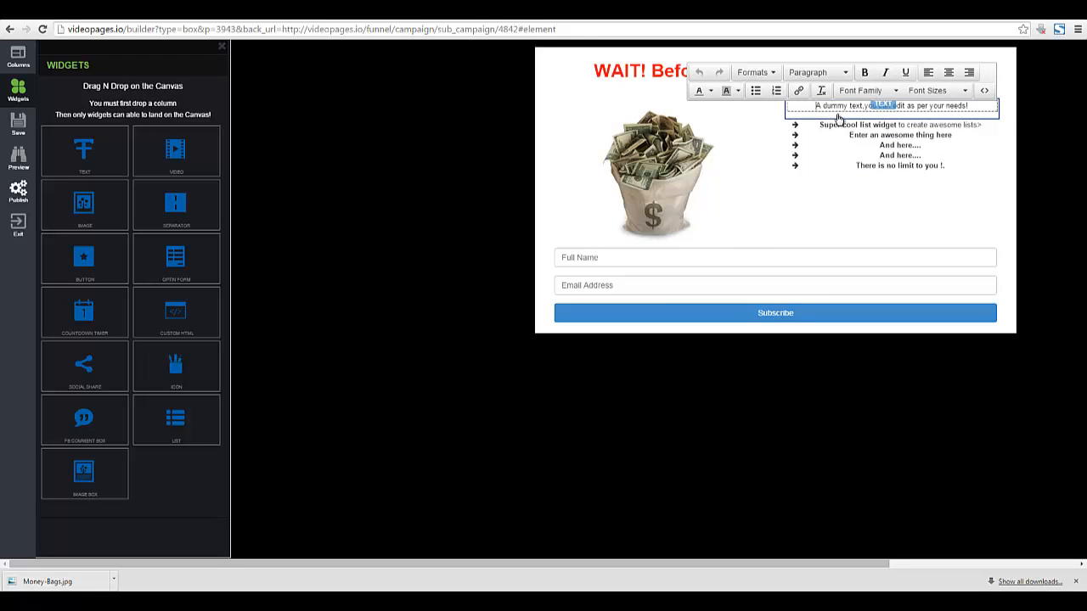
pyautogui.tripleClick(837, 114)
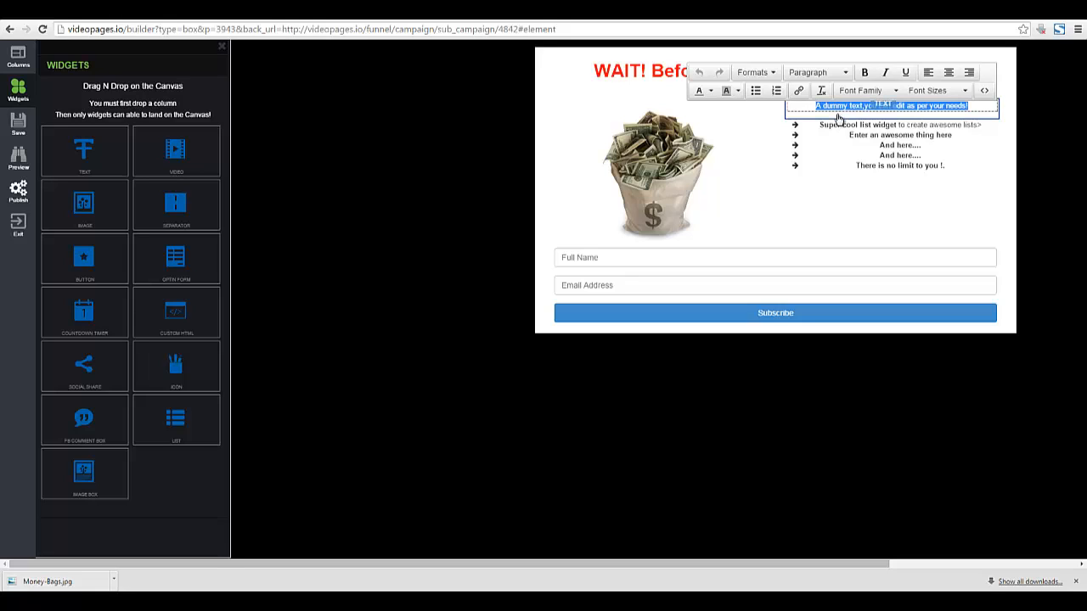
pyautogui.press('BackSpace')
pyautogui.write('Everything')
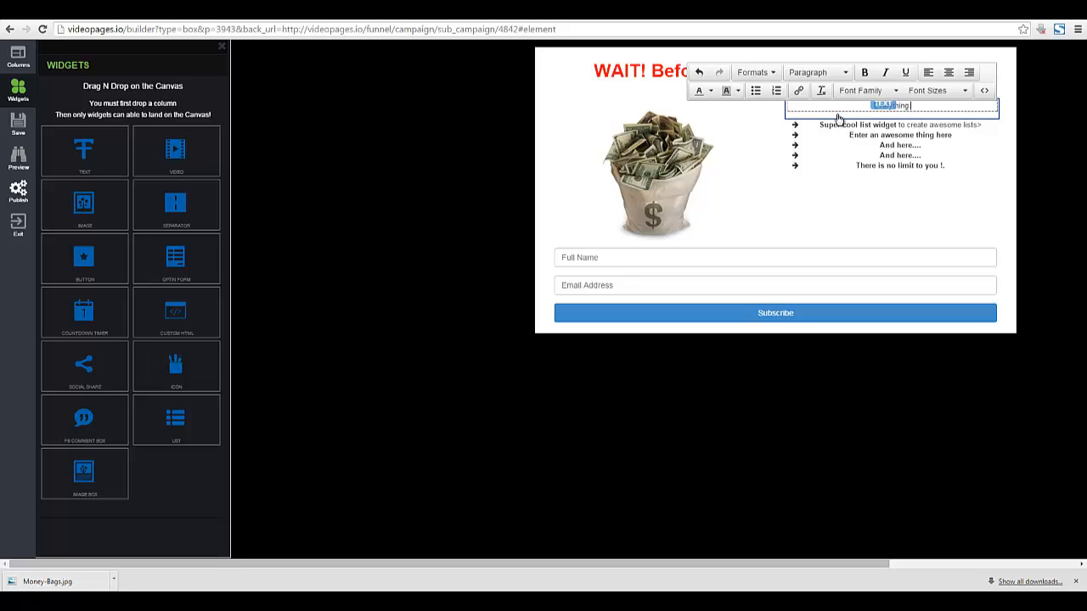
pyautogui.write(' You Need To Know About ..')
pyautogui.hotkey('ctrl', 'a')
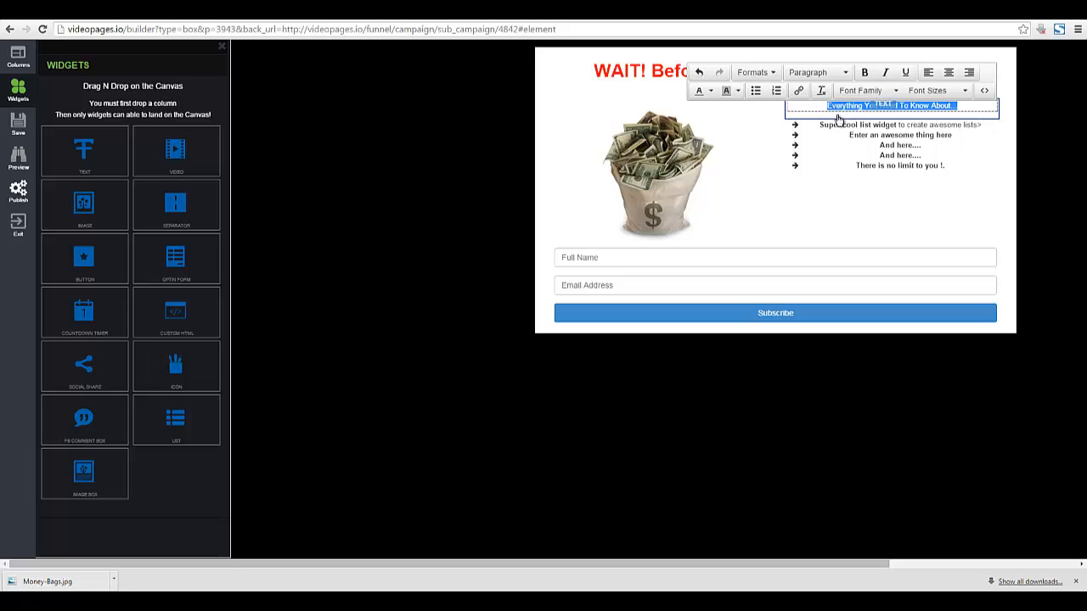
pyautogui.click(964, 91)
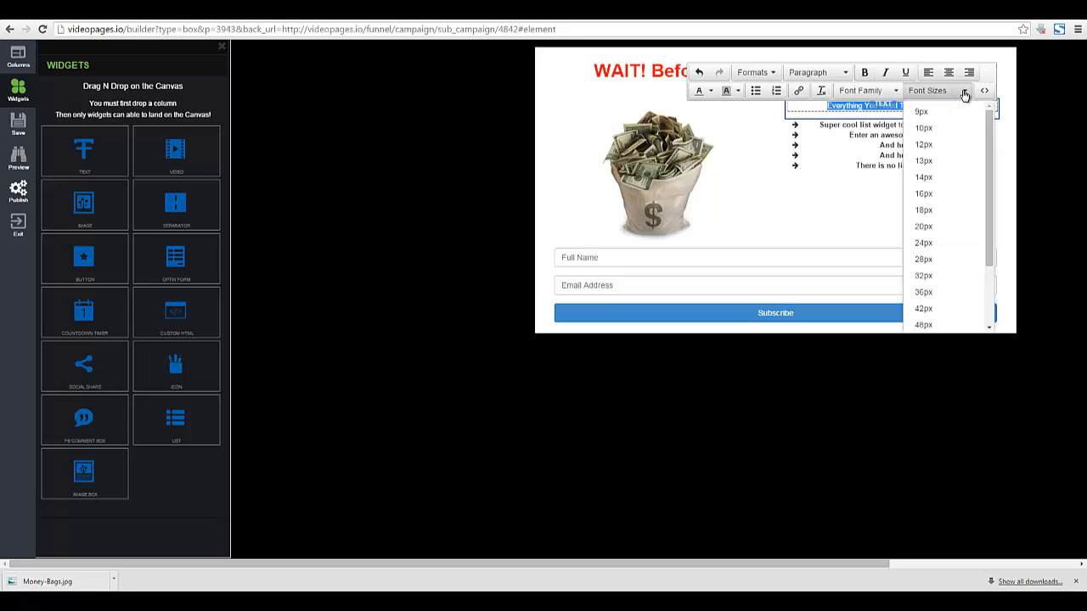
pyautogui.click(929, 210)
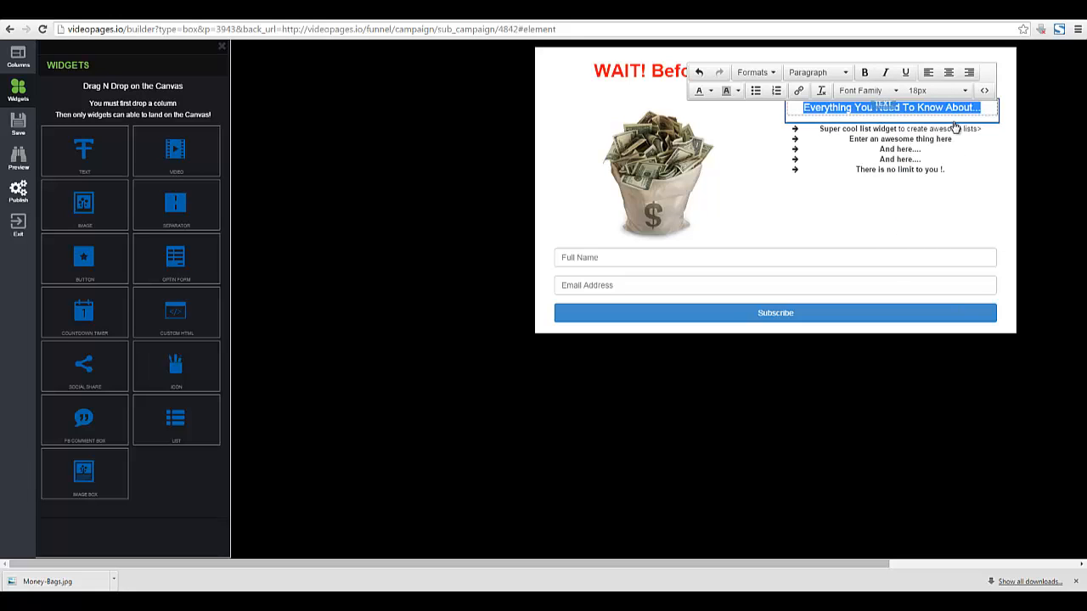
pyautogui.click(965, 91)
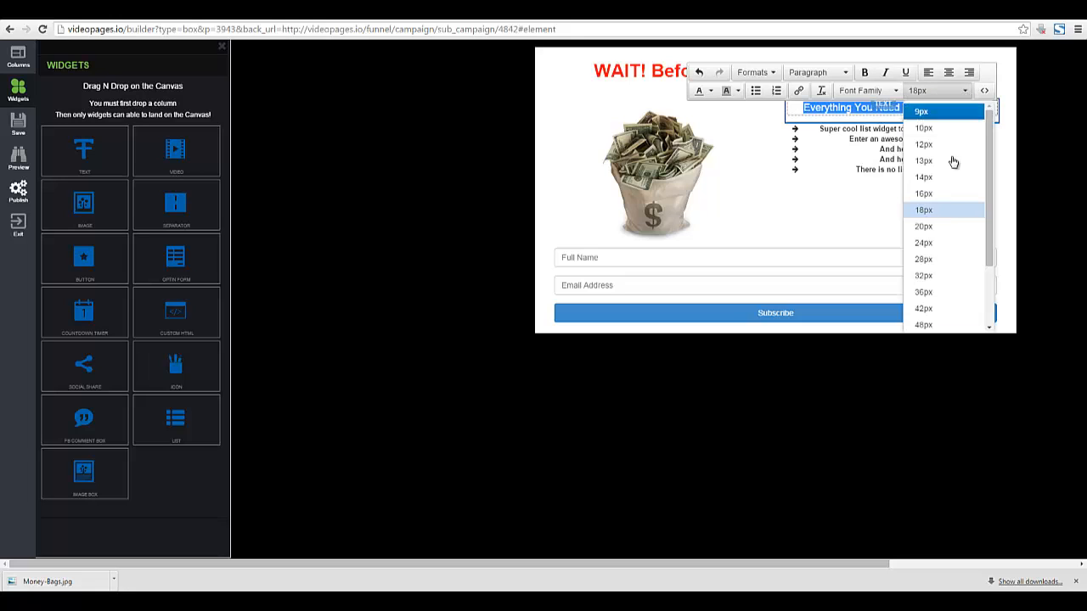
pyautogui.click(944, 239)
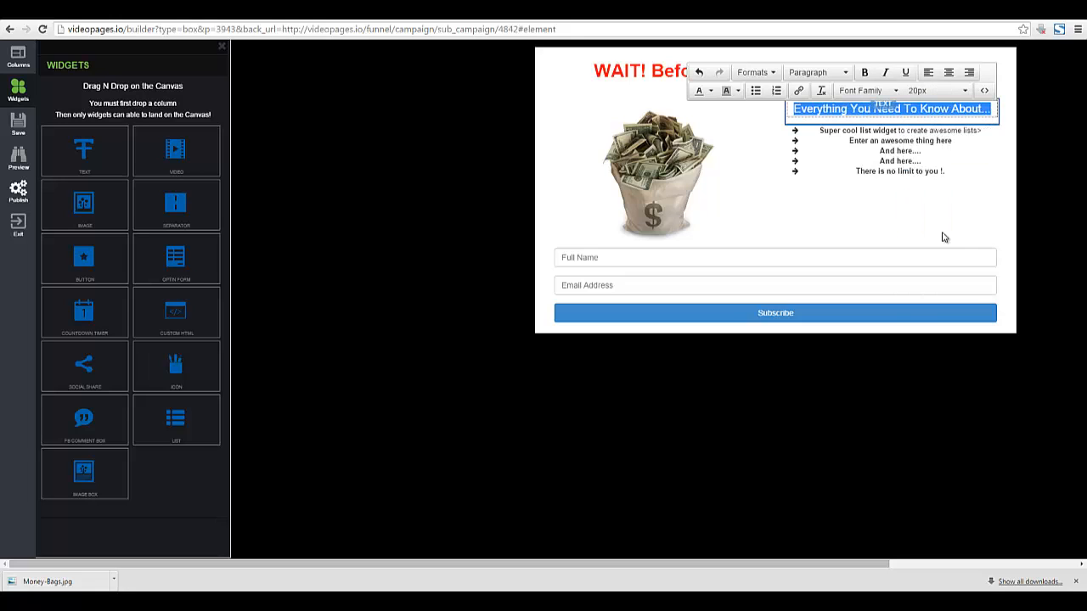
pyautogui.click(897, 133)
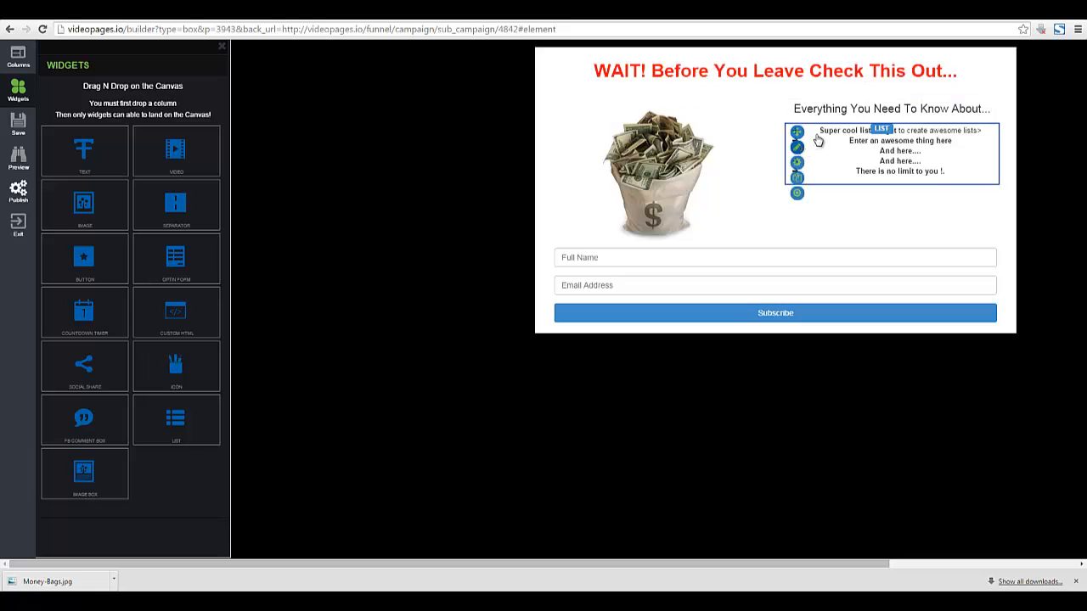
# Replace the first three list items with Video Marketing, Affiliate Marketing and On-Page SEO.
pyautogui.click(817, 141)
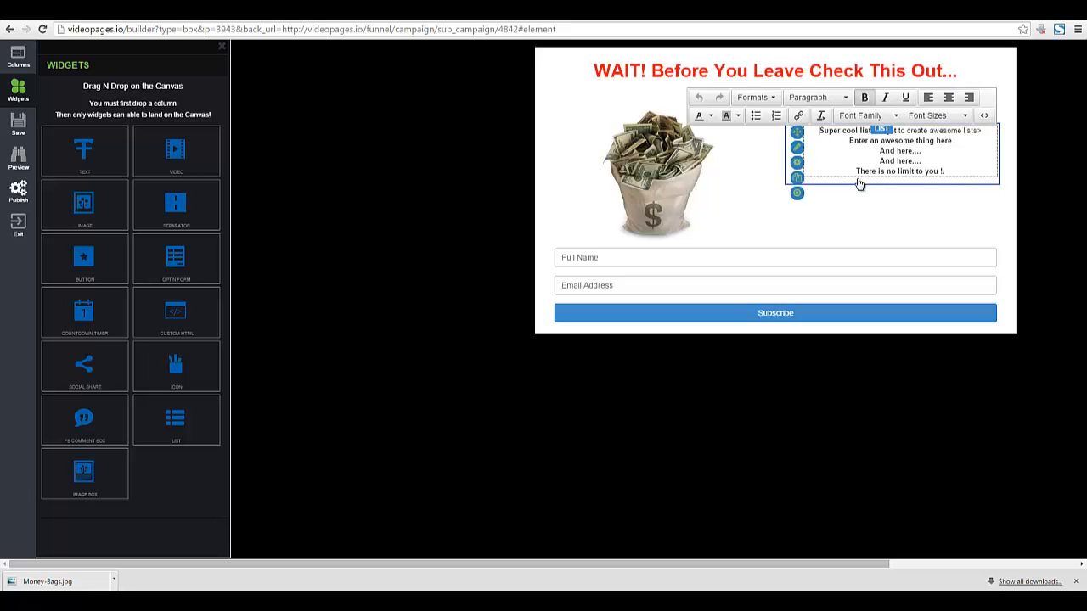
pyautogui.hotkey('shift', 'End')
pyautogui.write('Vid')
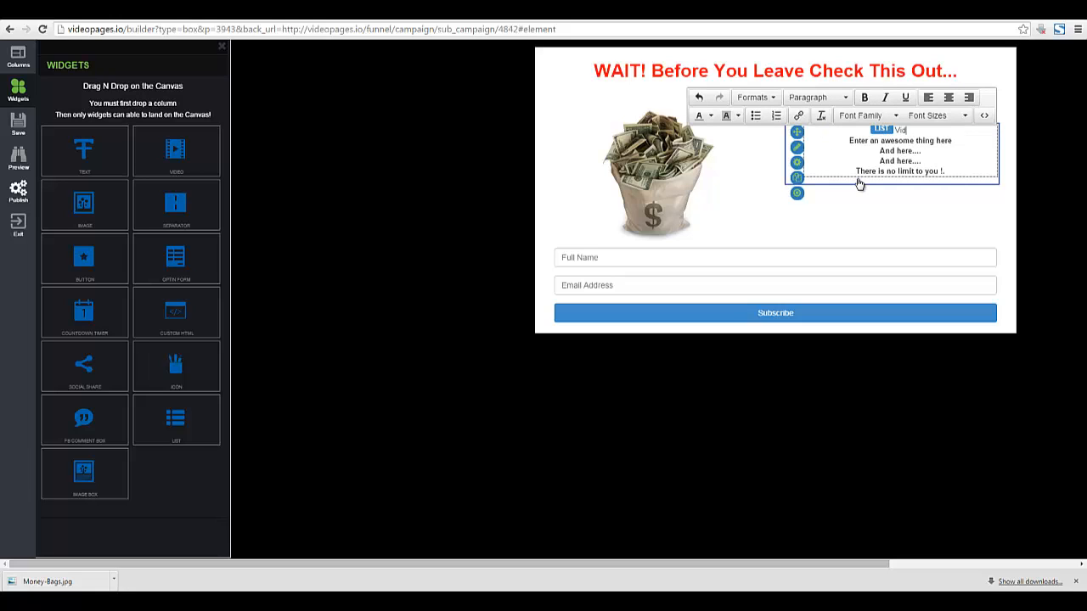
pyautogui.press('Down')
pyautogui.press('Home')
pyautogui.hotkey('shift', 'End')
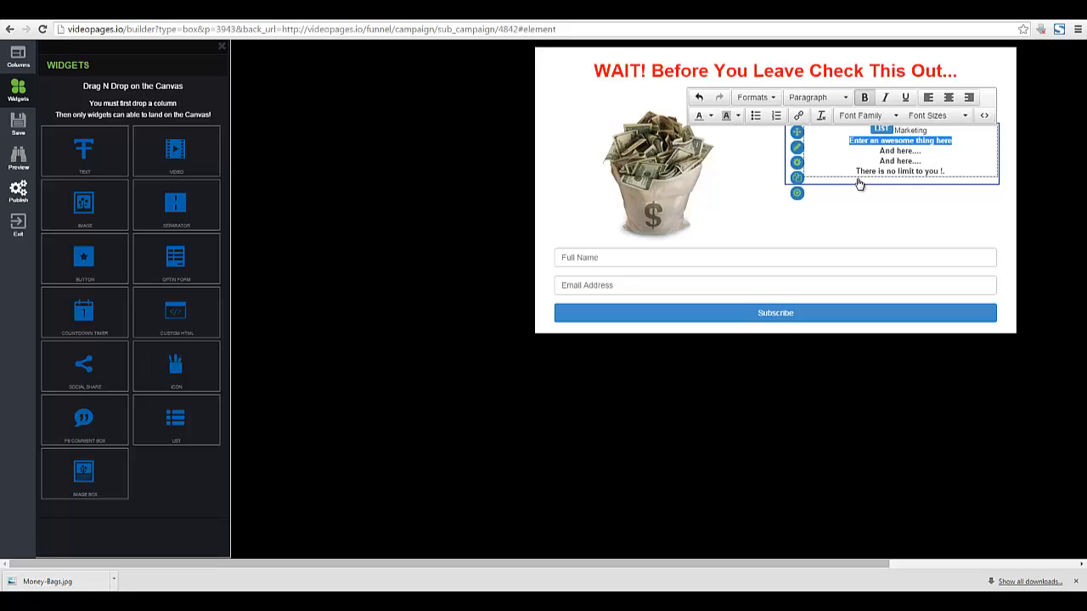
pyautogui.write('Affiliate Marketing')
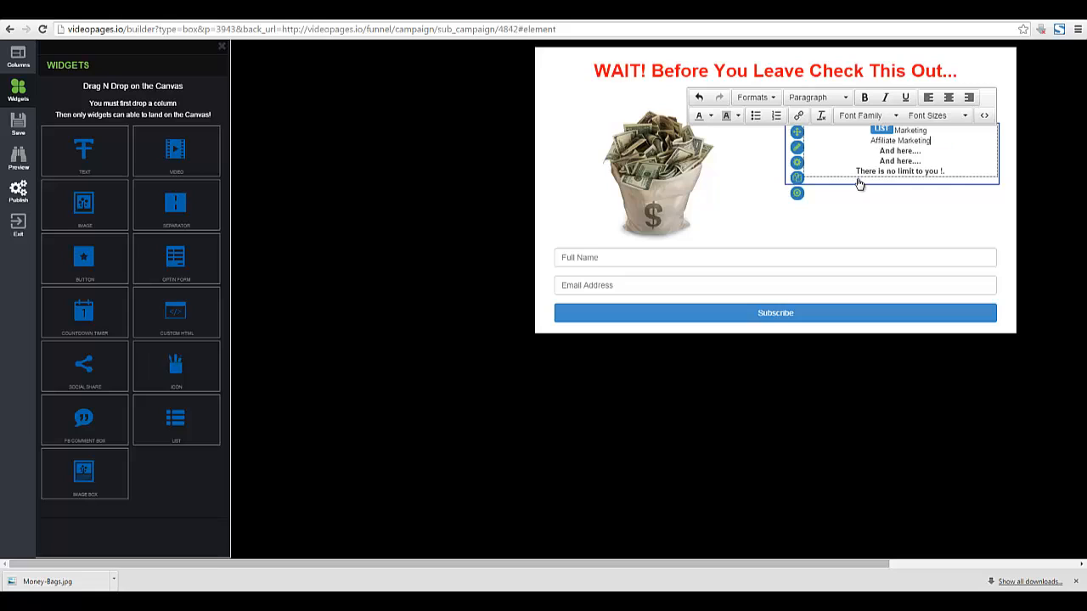
pyautogui.press('Down')
pyautogui.press('Home')
pyautogui.hotkey('shift', 'End')
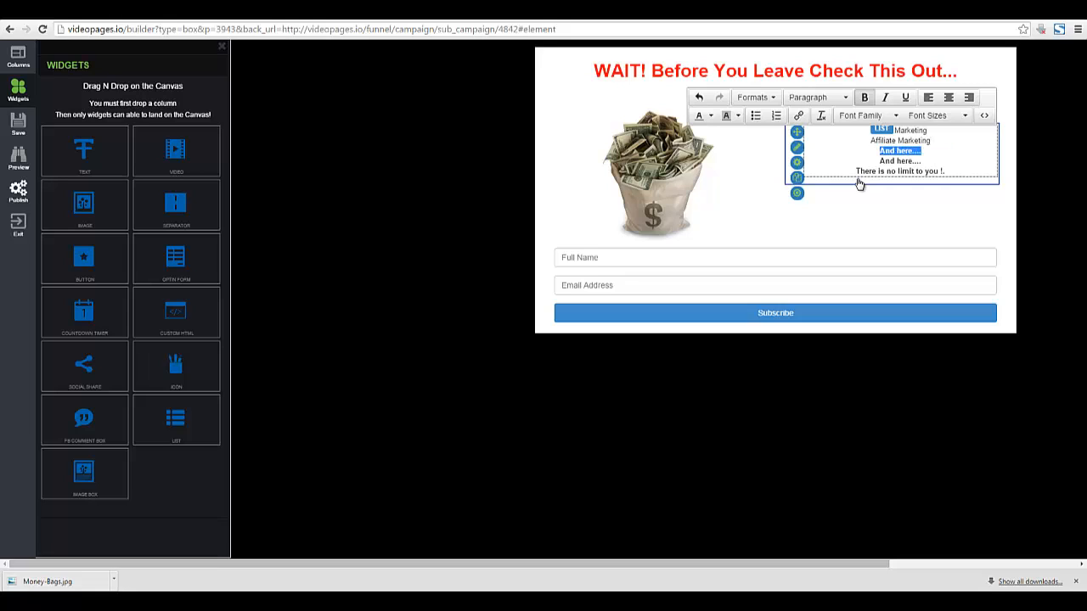
pyautogui.write('On-Page SEO')
# Replace the last two list items with Link Building and FREE Traffic.
pyautogui.hotkey('shift', 'Home')
pyautogui.press('BackSpace')
pyautogui.write('Link')
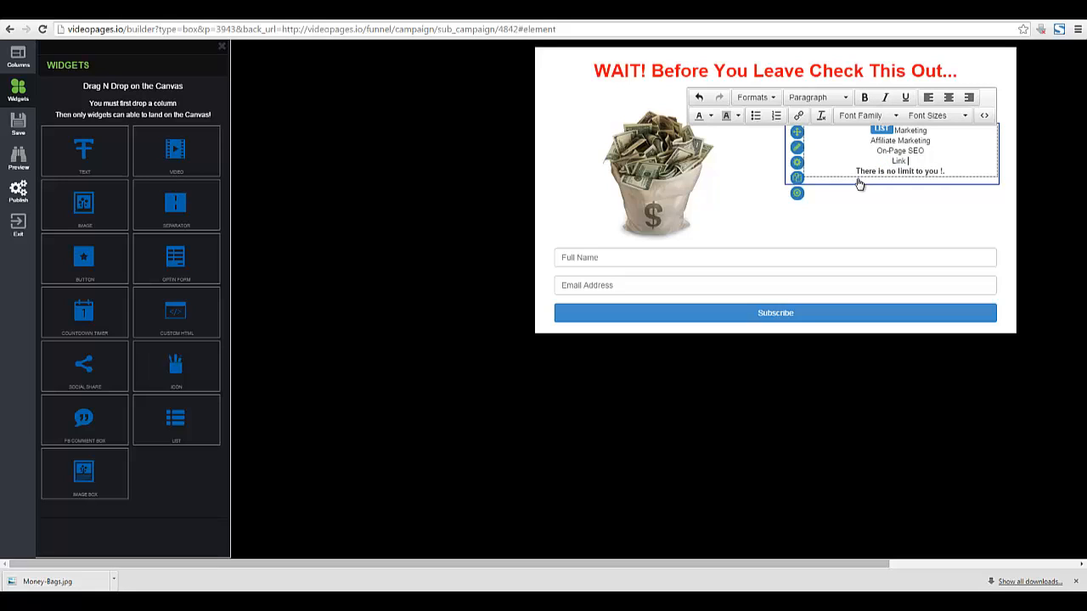
pyautogui.write(' Building')
pyautogui.press('Down')
pyautogui.press('End')
pyautogui.hotkey('shift', 'Home')
pyautogui.write('FREE T')
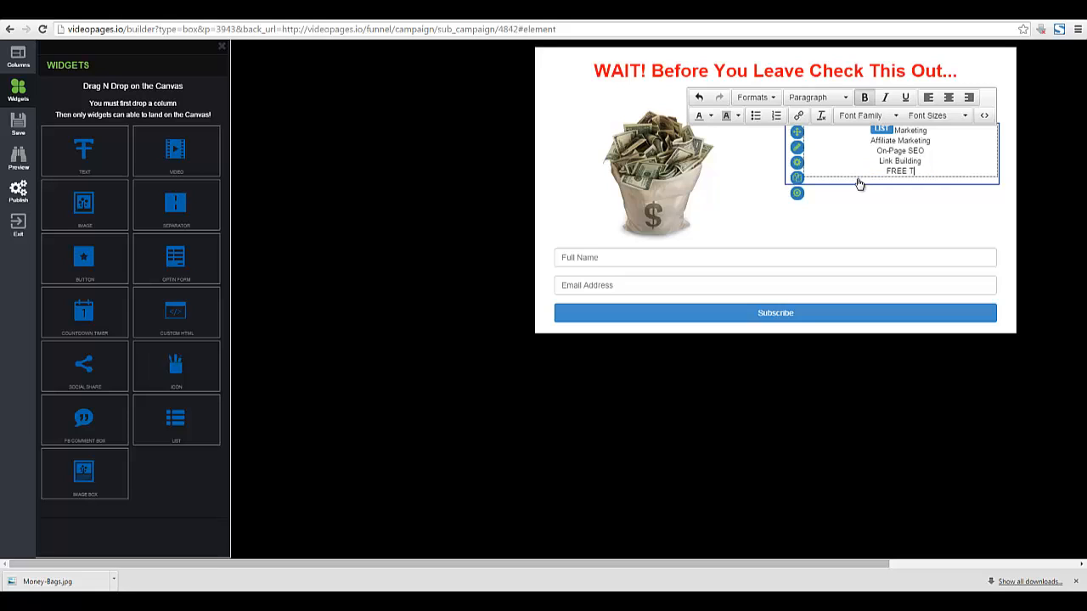
pyautogui.write('raffic')
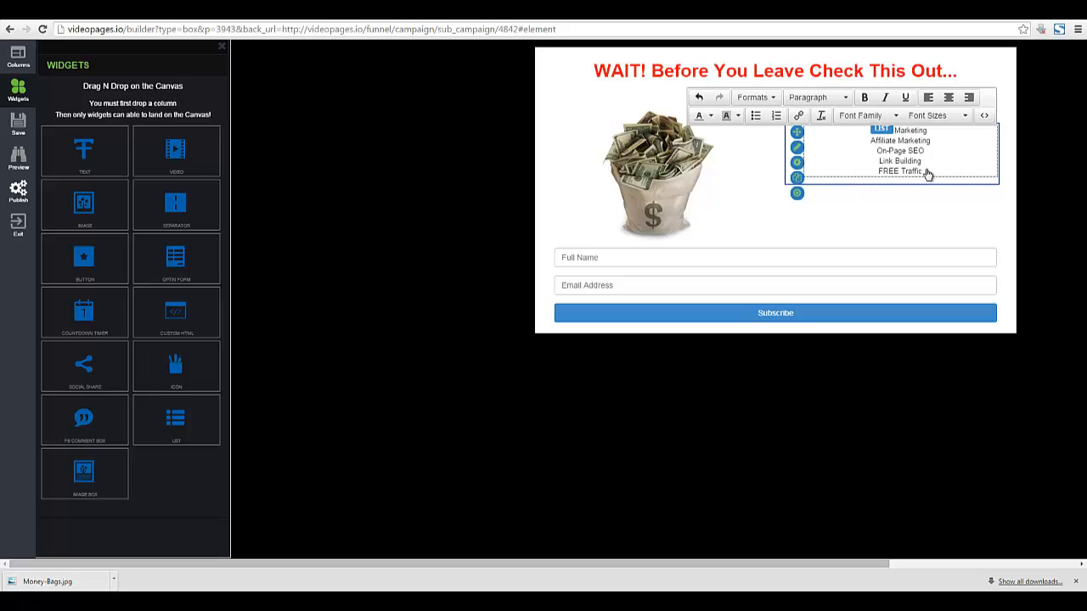
pyautogui.moveTo(932, 174); pyautogui.dragTo(866, 132)
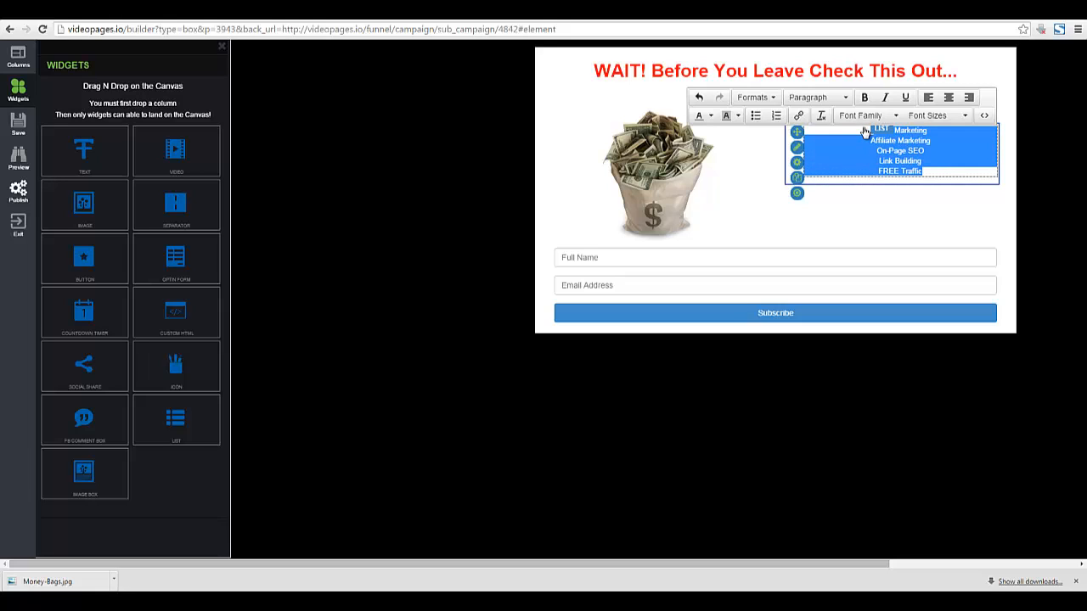
# Left-align the bullet list and set its font size to 20px.
pyautogui.click(928, 98)
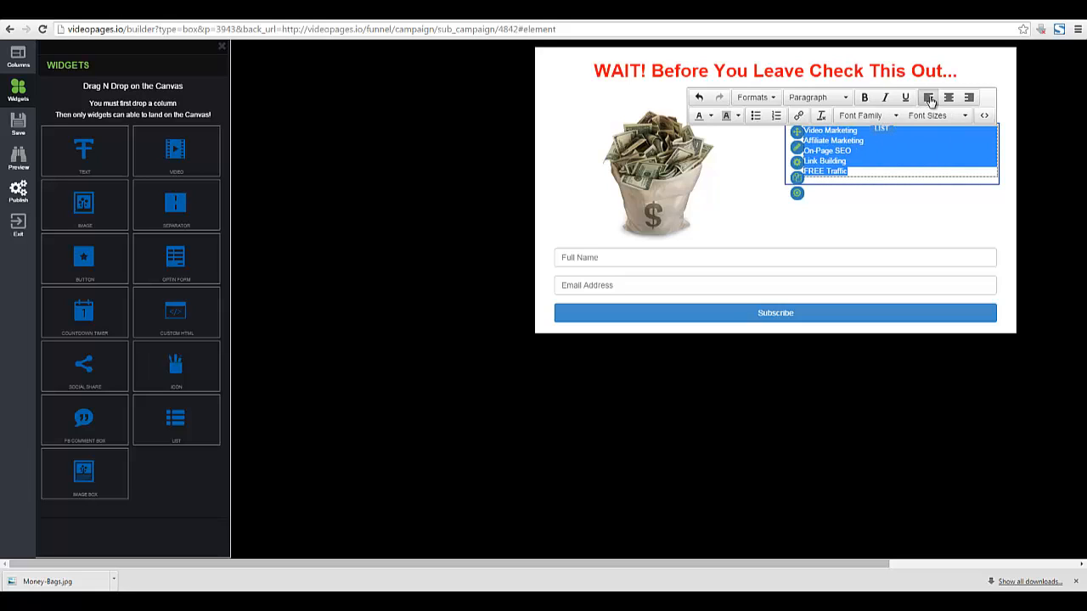
pyautogui.click(969, 119)
pyautogui.click(927, 235)
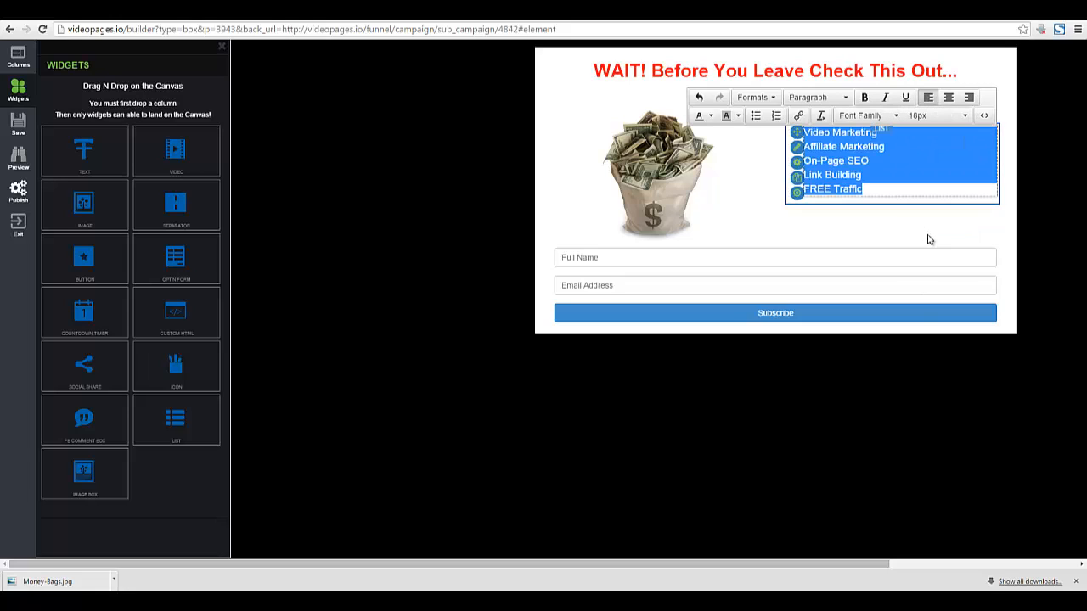
pyautogui.click(966, 115)
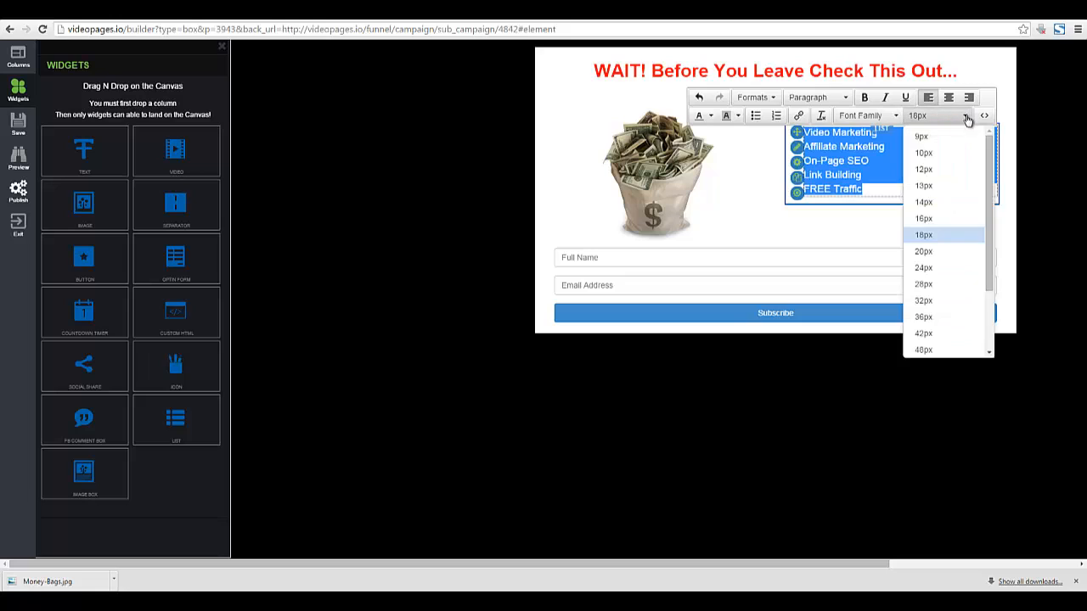
pyautogui.click(924, 252)
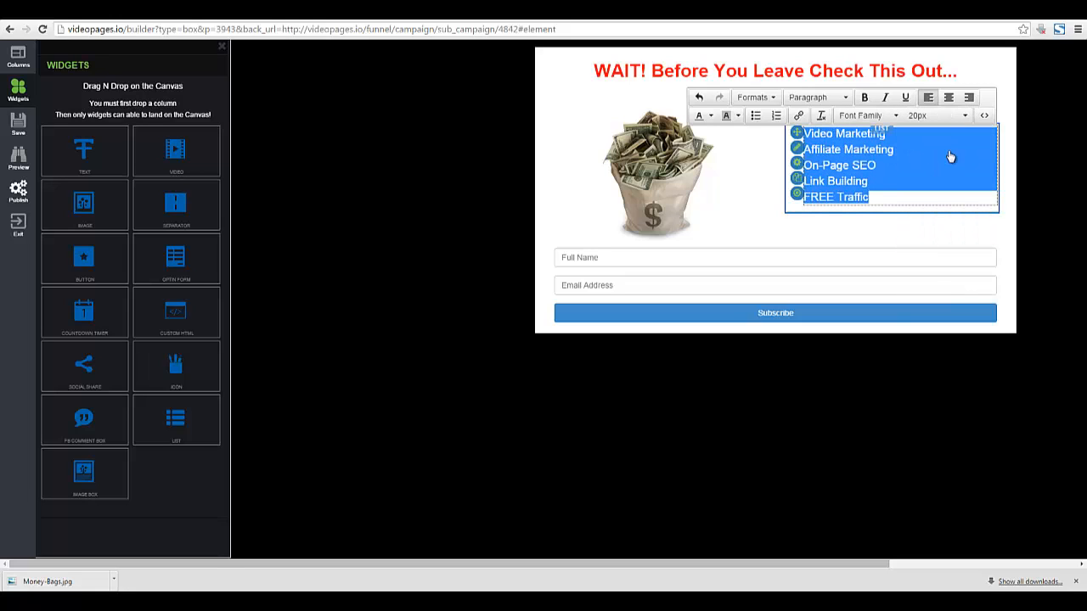
pyautogui.click(919, 231)
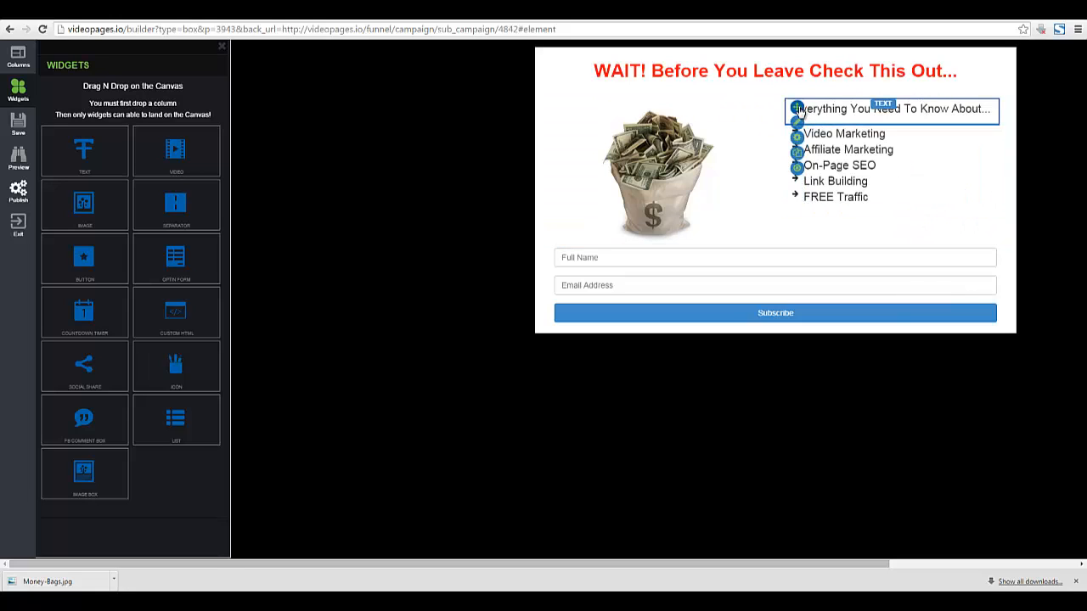
# Set the 'Everything You Need To Know About...' heading to 28px.
pyautogui.click(799, 116)
pyautogui.moveTo(799, 116); pyautogui.dragTo(992, 113)
pyautogui.click(961, 92)
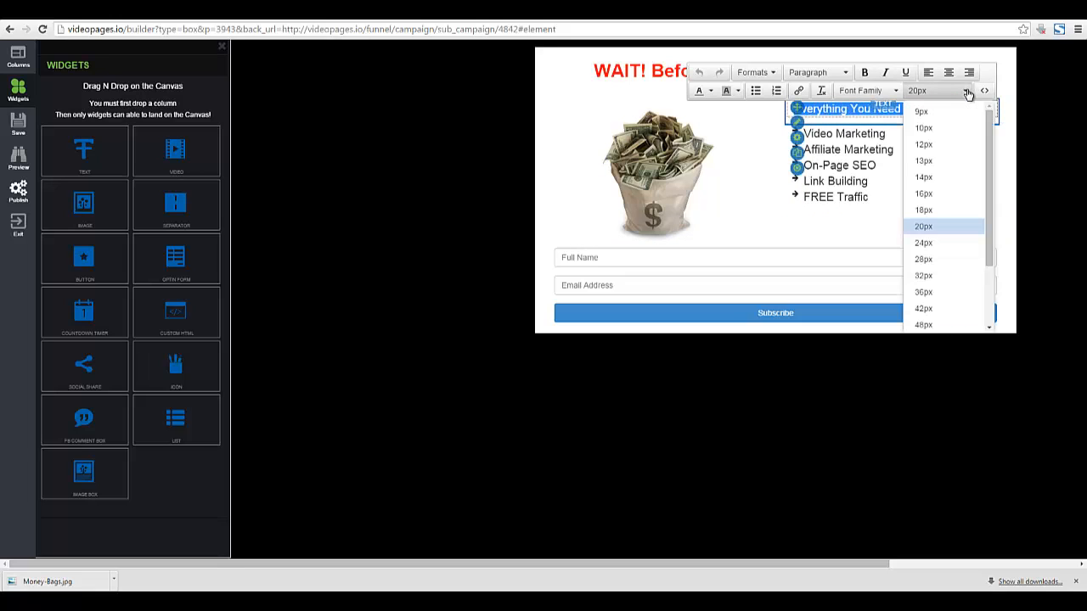
pyautogui.click(931, 253)
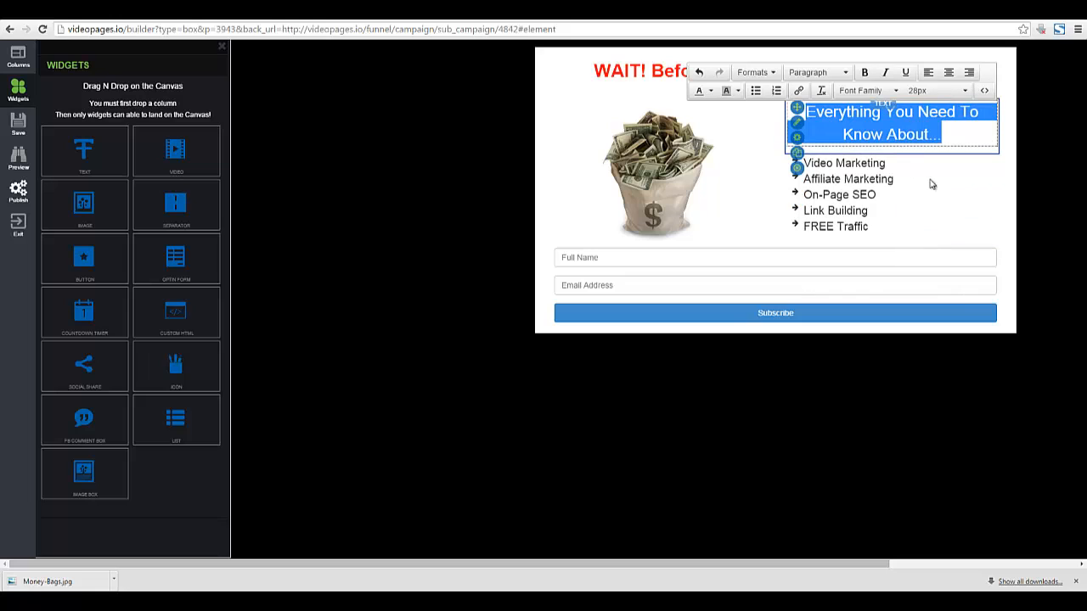
pyautogui.click(929, 210)
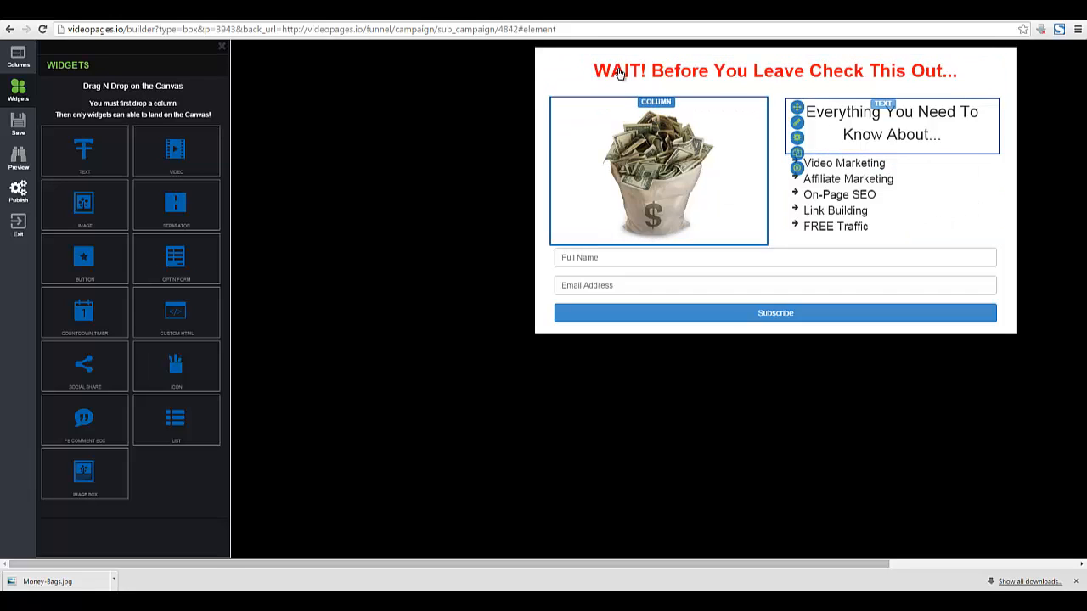
# Remove bold from the entire red headline.
pyautogui.click(567, 82)
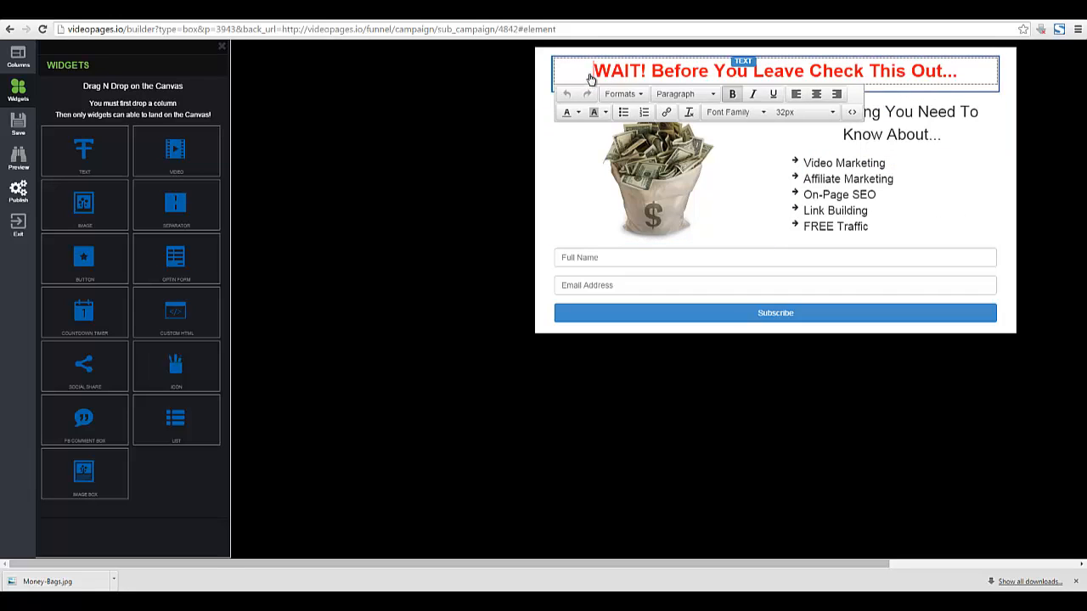
pyautogui.moveTo(593, 73); pyautogui.dragTo(975, 73)
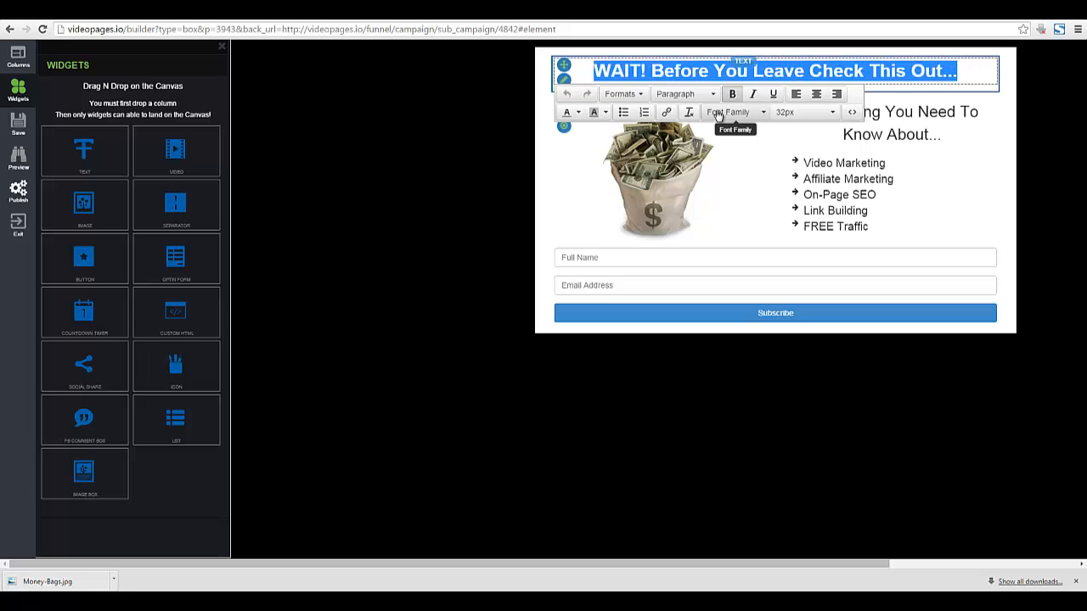
pyautogui.click(728, 75)
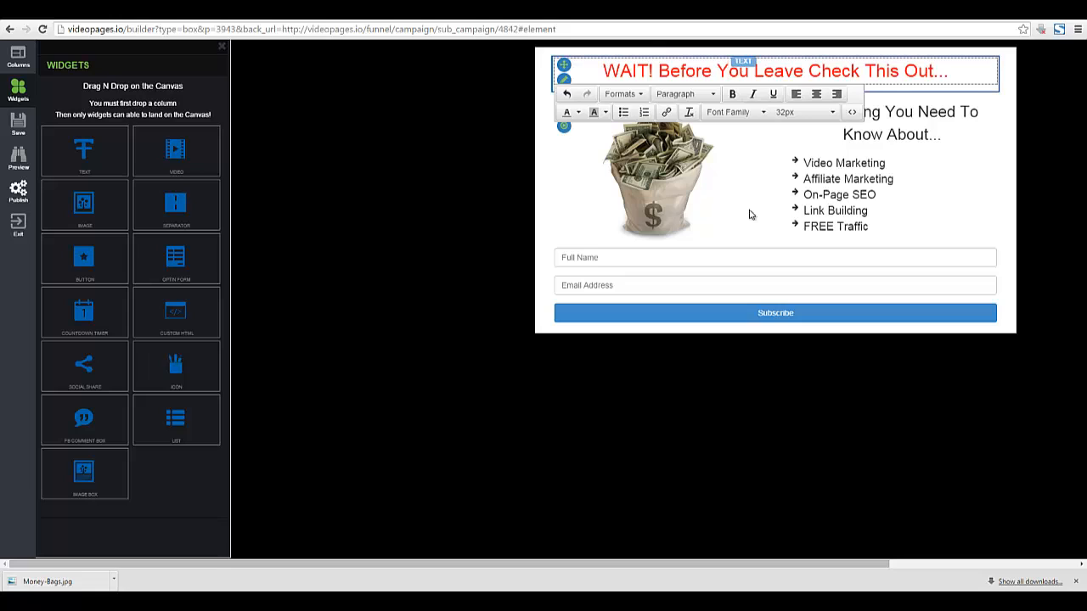
pyautogui.click(558, 215)
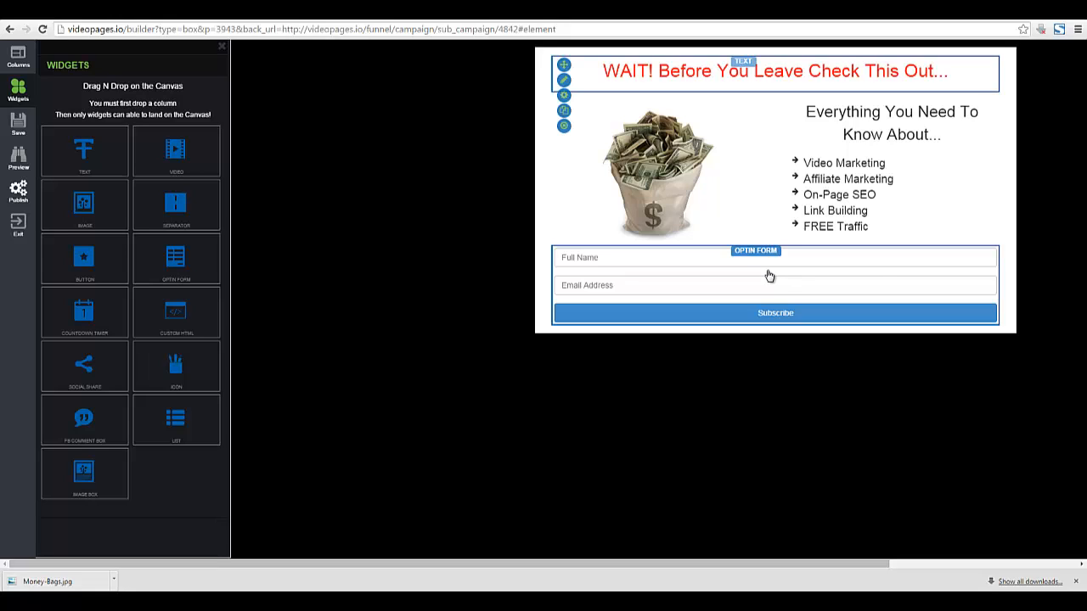
# Open the Optin Form's Configure panel, leaving Facebook login off, and expand Form Settings.
pyautogui.click(667, 262)
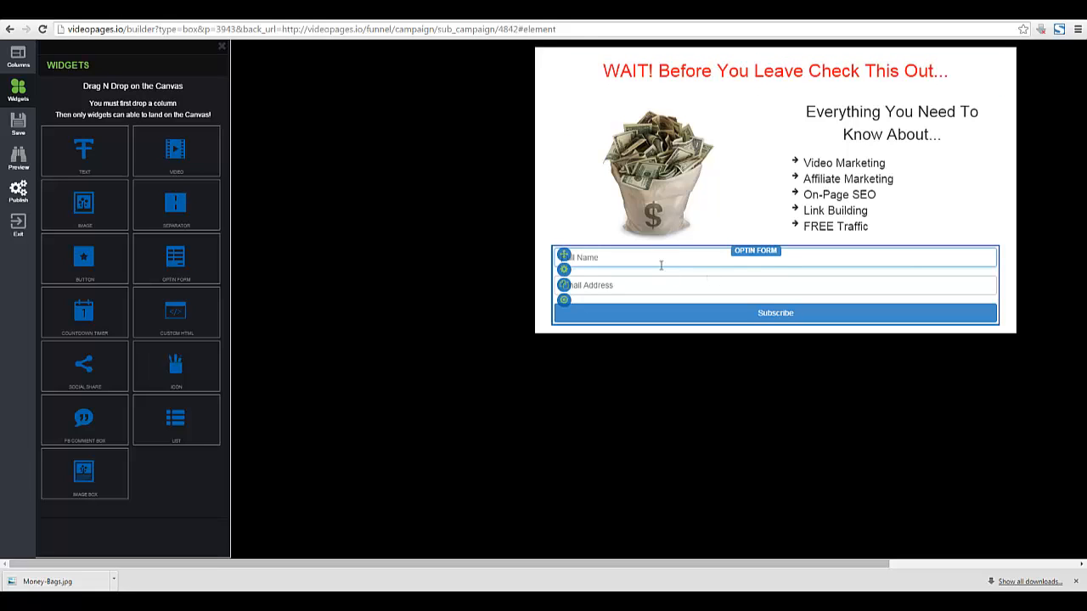
pyautogui.click(565, 271)
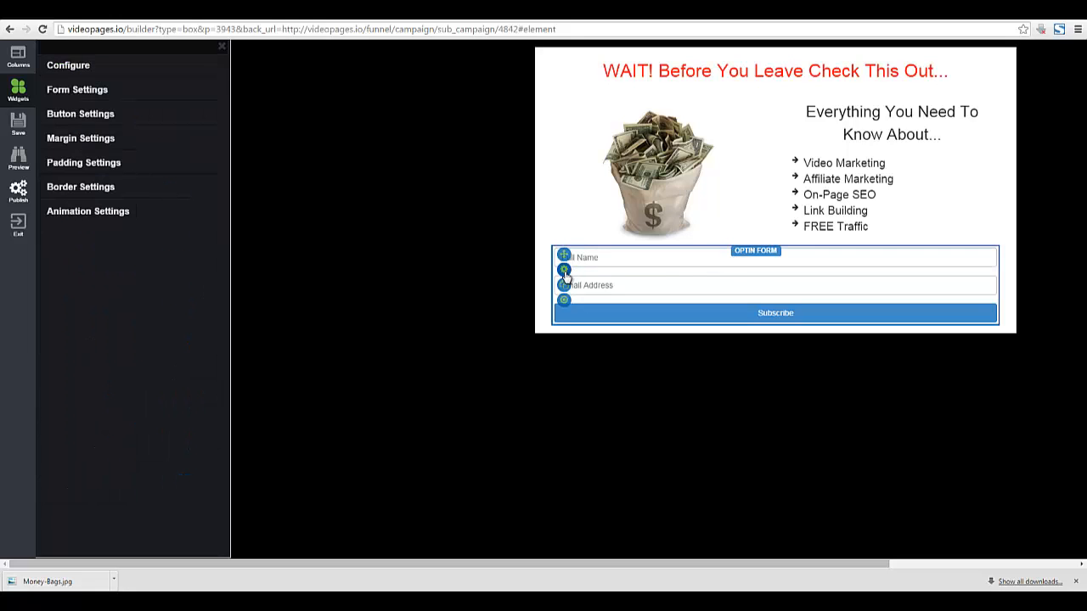
pyautogui.click(78, 67)
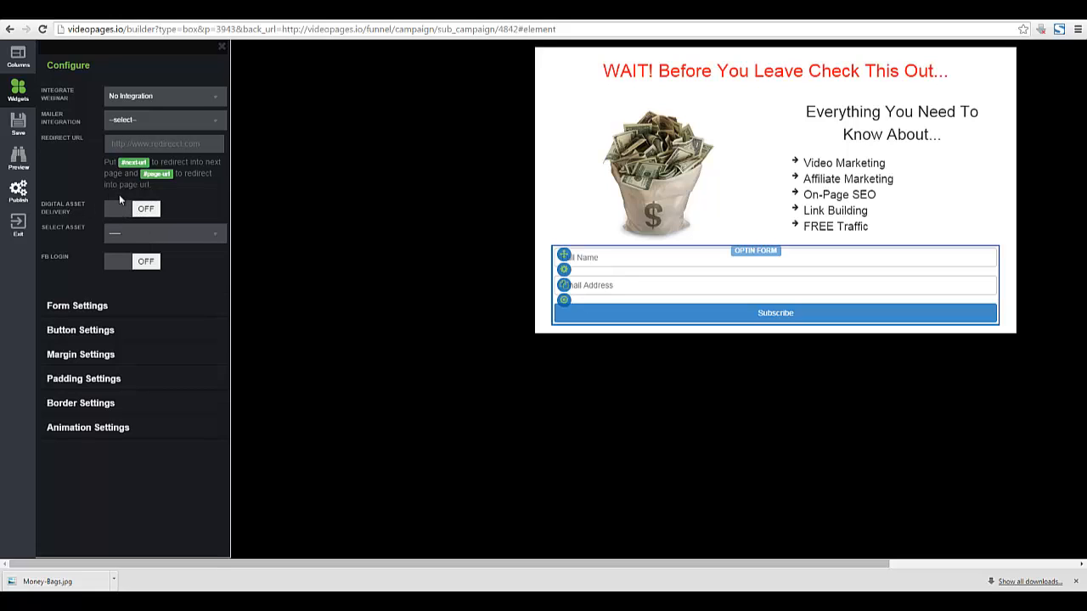
pyautogui.click(219, 236)
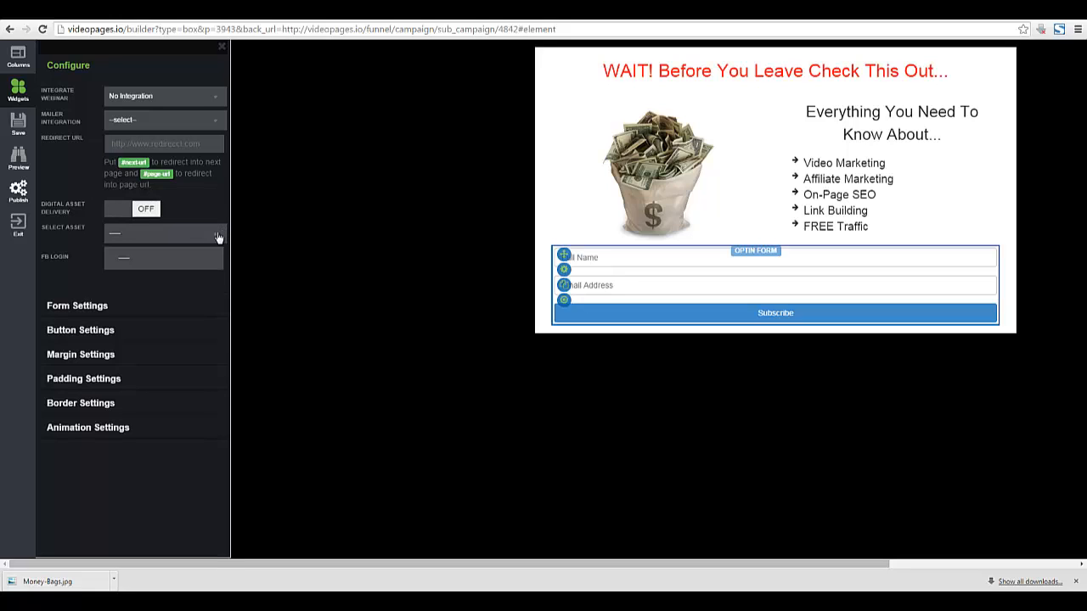
pyautogui.click(218, 236)
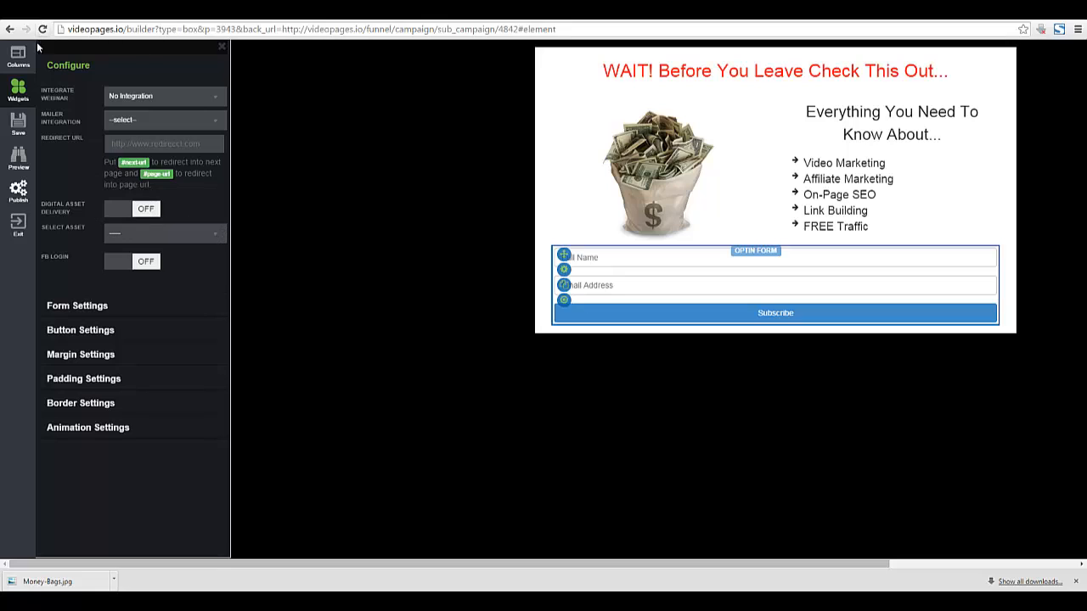
pyautogui.click(122, 265)
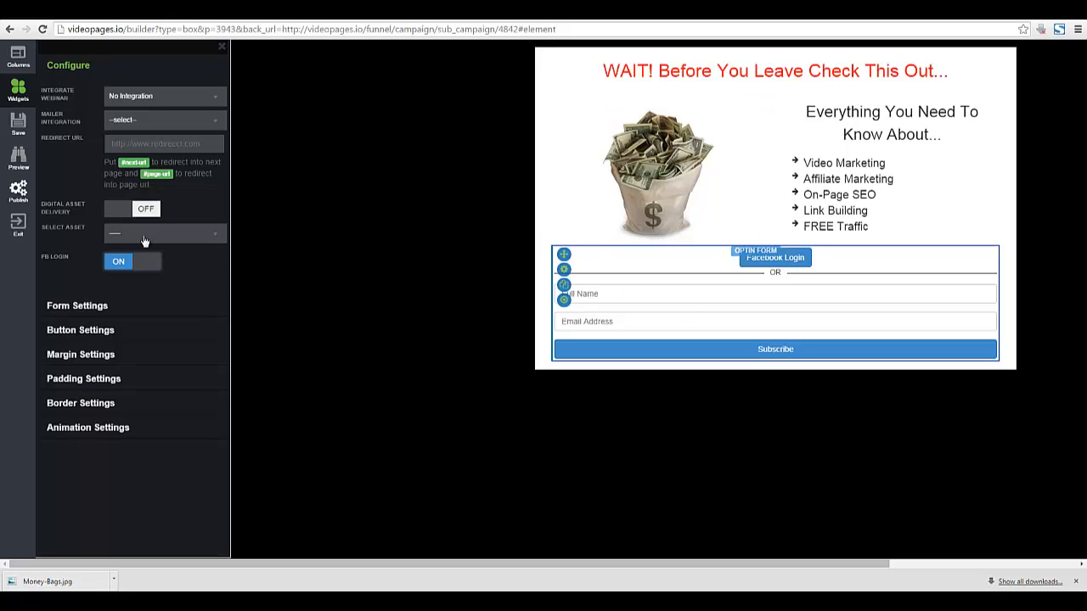
pyautogui.click(156, 265)
pyautogui.click(73, 308)
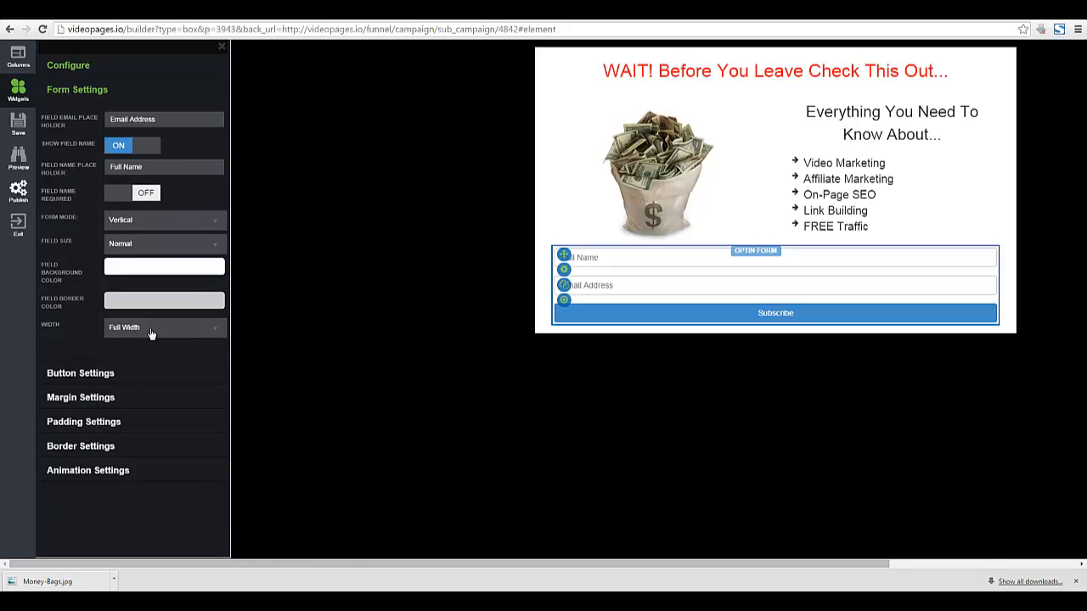
# Set the opt-in form to Horizontal mode with Large field size.
pyautogui.click(155, 225)
pyautogui.click(146, 270)
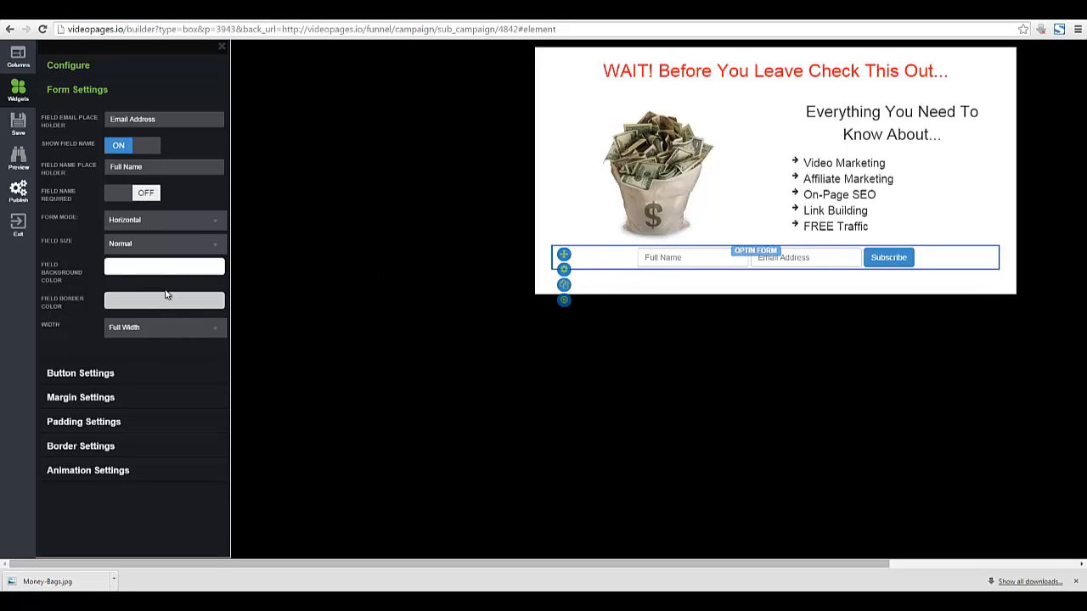
pyautogui.click(214, 245)
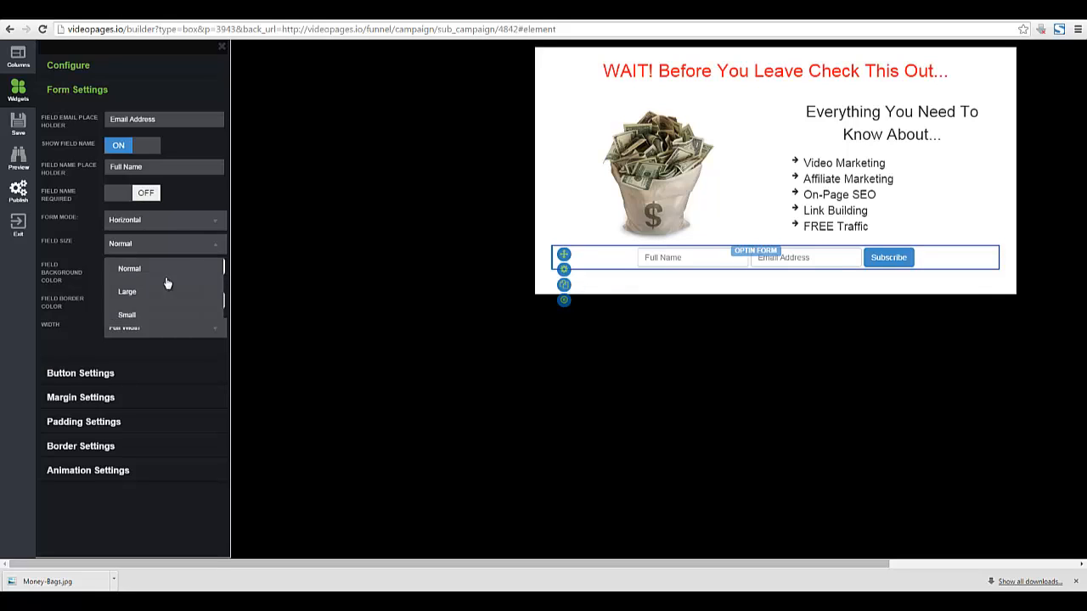
pyautogui.click(138, 296)
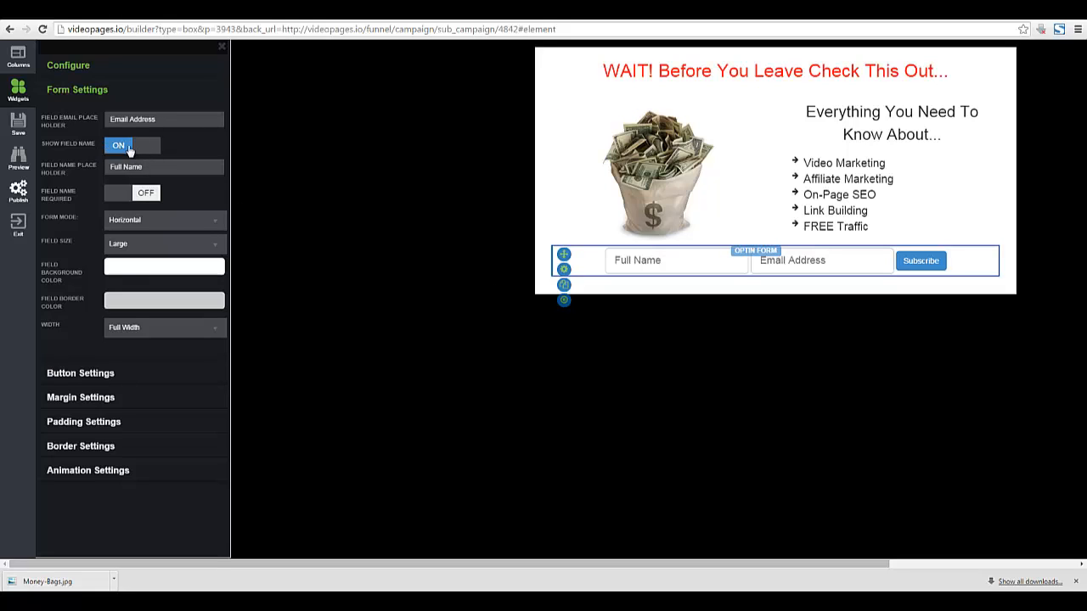
pyautogui.click(126, 198)
# Make the Subscribe button size Large and save the popup.
pyautogui.click(86, 375)
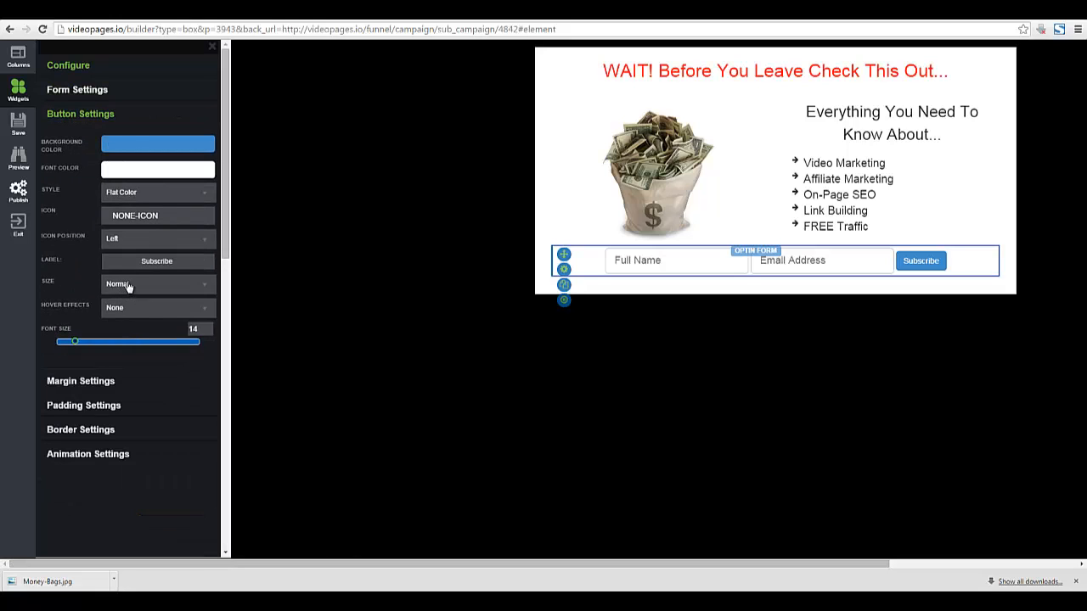
pyautogui.click(128, 286)
pyautogui.click(124, 332)
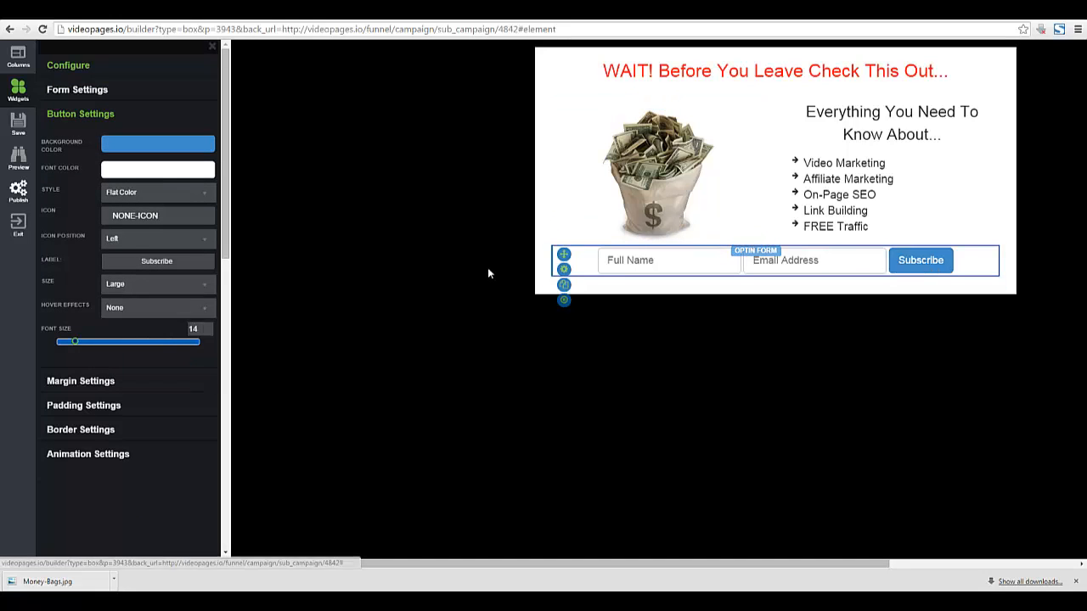
pyautogui.click(16, 127)
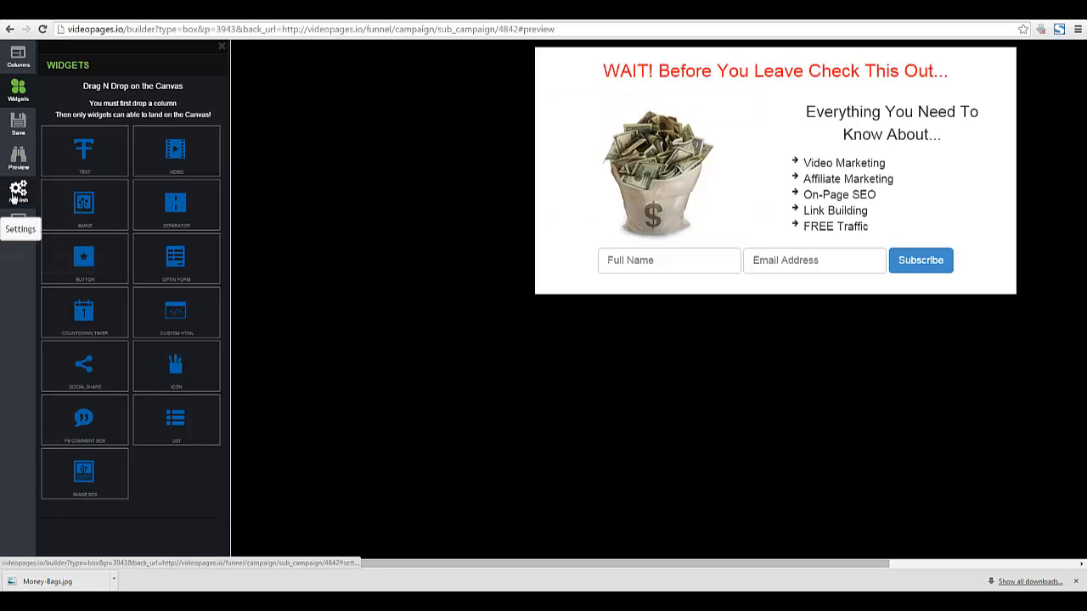
# Publish as a Timed Popup appearing after 5 seconds and generate the embed code.
pyautogui.click(18, 192)
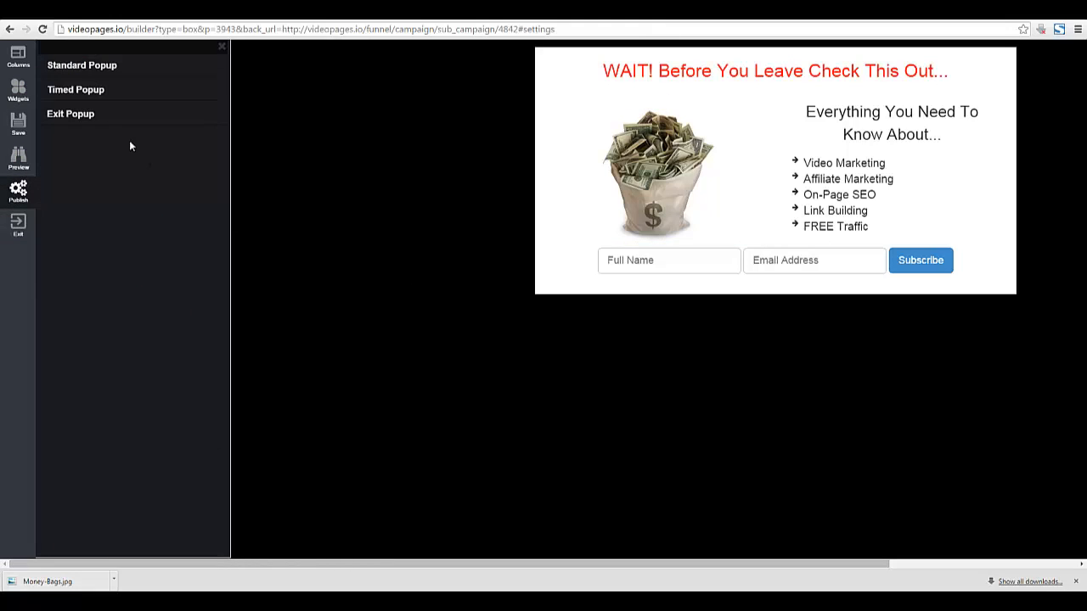
pyautogui.click(96, 68)
pyautogui.click(79, 90)
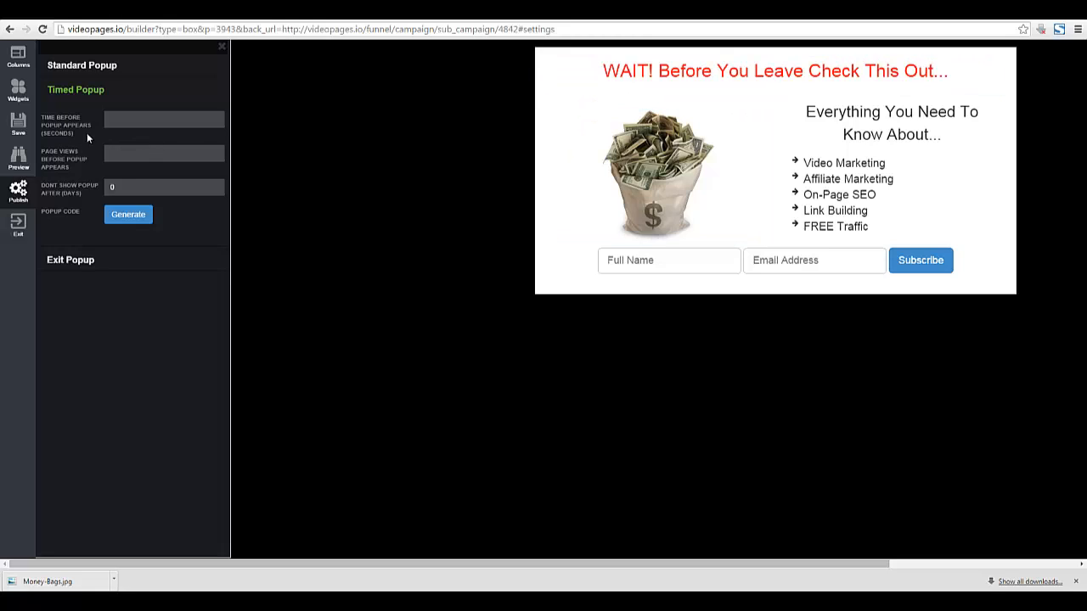
pyautogui.click(213, 118)
pyautogui.click(214, 118)
pyautogui.click(127, 215)
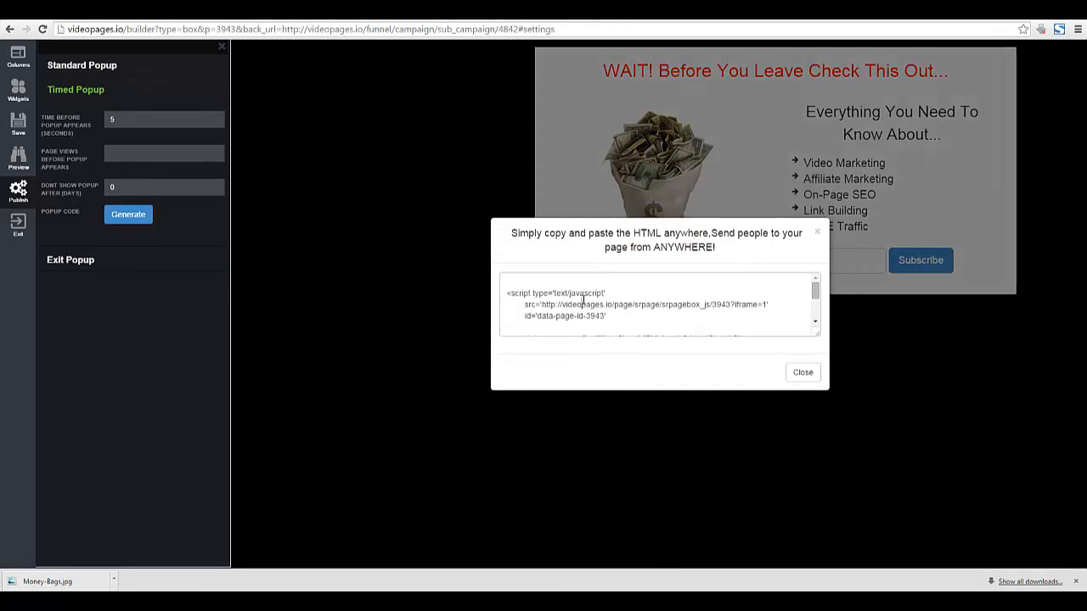
# Select and copy the entire generated popup embed code.
pyautogui.click(583, 302)
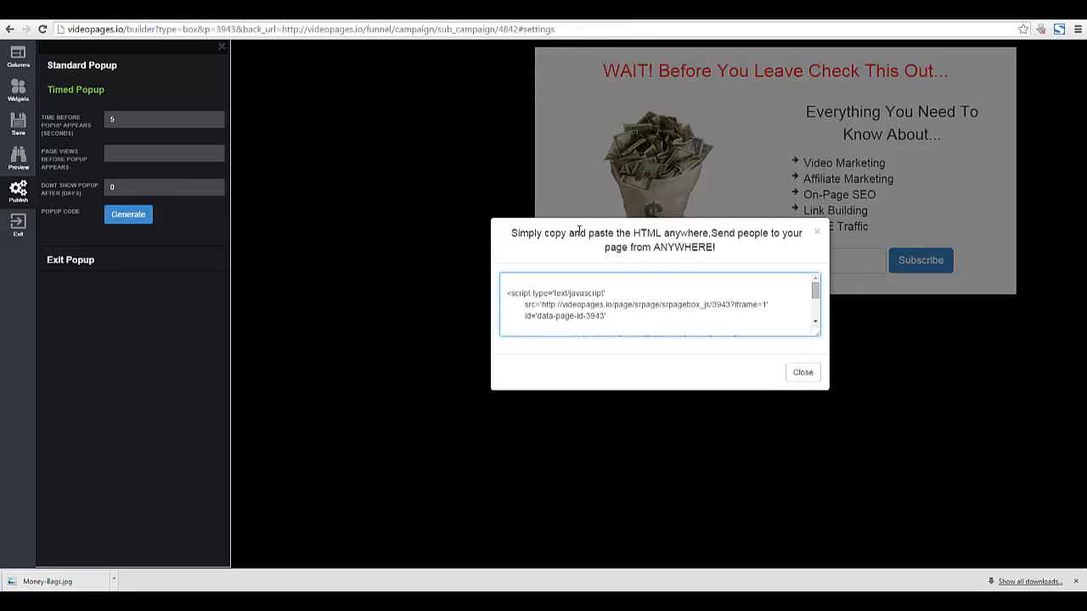
pyautogui.moveTo(637, 233); pyautogui.dragTo(516, 233)
pyautogui.click(746, 234)
pyautogui.click(521, 263)
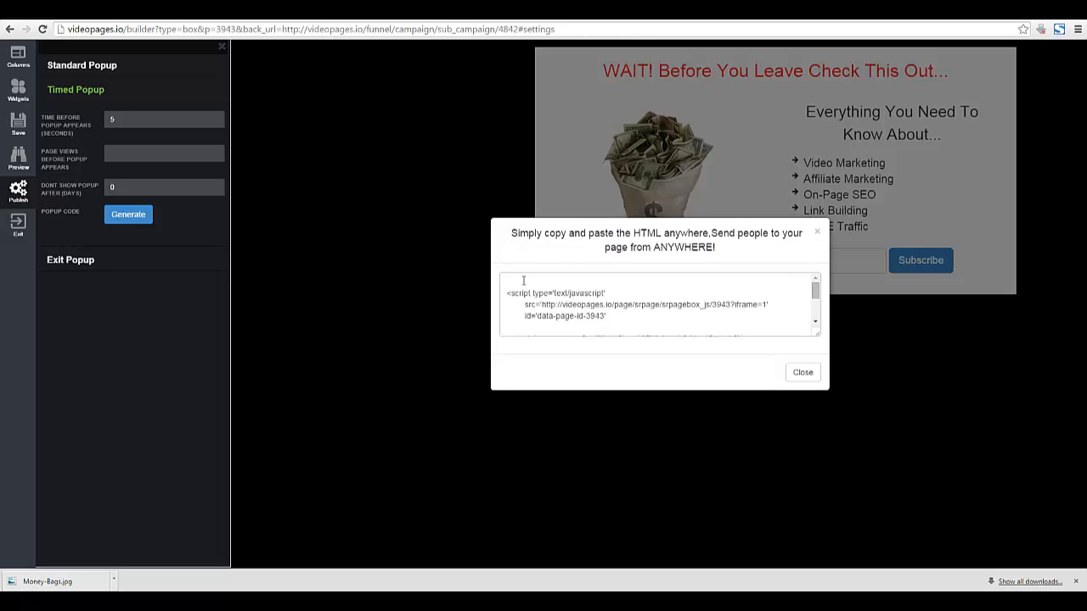
pyautogui.rightClick(644, 293)
pyautogui.click(686, 442)
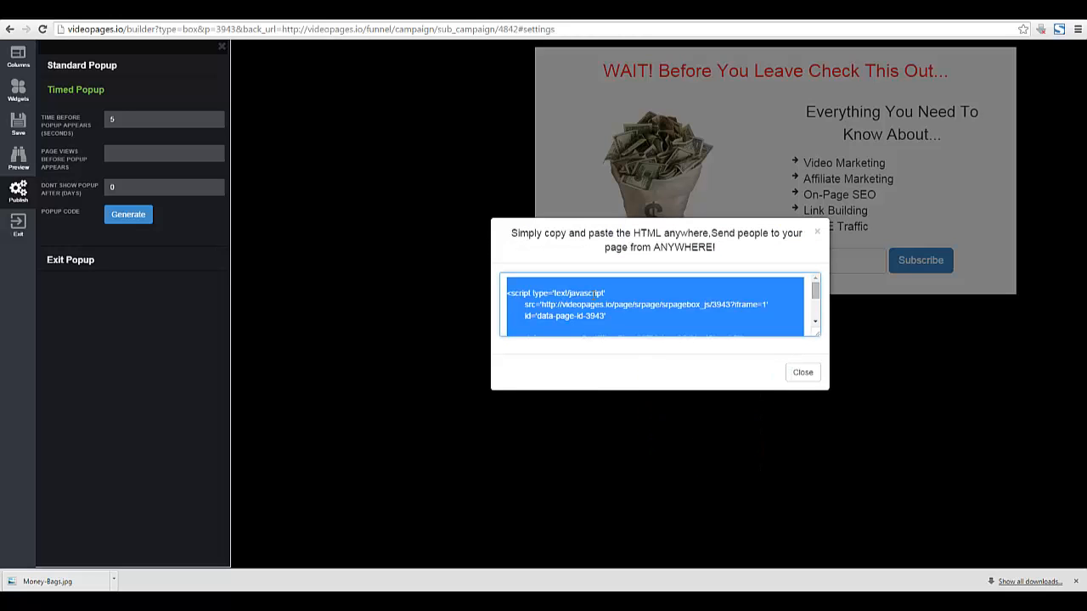
pyautogui.rightClick(592, 293)
pyautogui.click(637, 352)
# Paste the code into a new Notepad note, minimize Notepad, and close the embed dialog.
pyautogui.press('super')
pyautogui.click(94, 302)
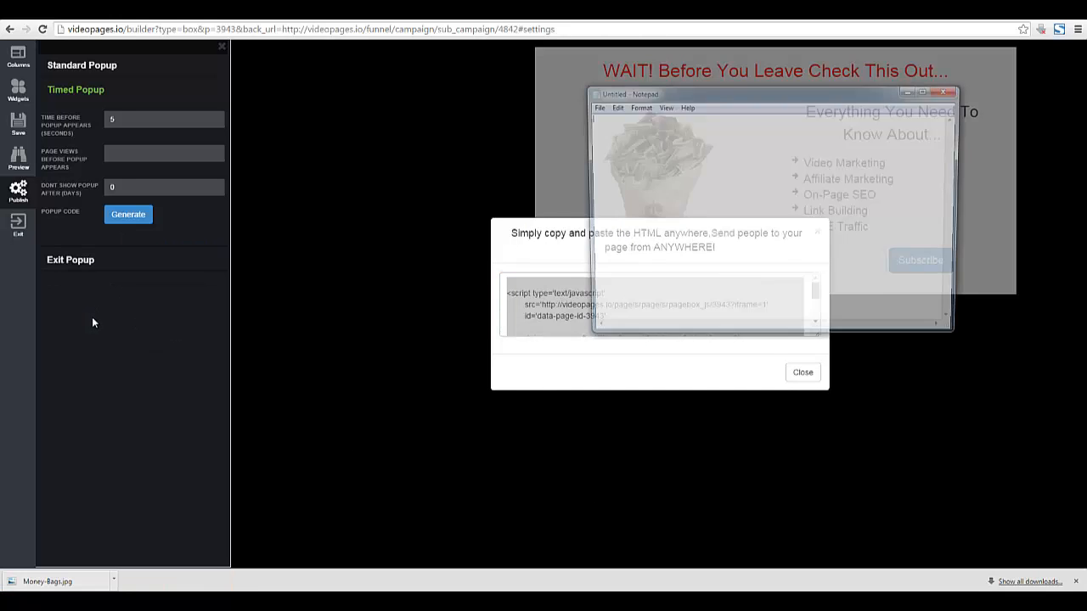
pyautogui.rightClick(839, 161)
pyautogui.click(861, 223)
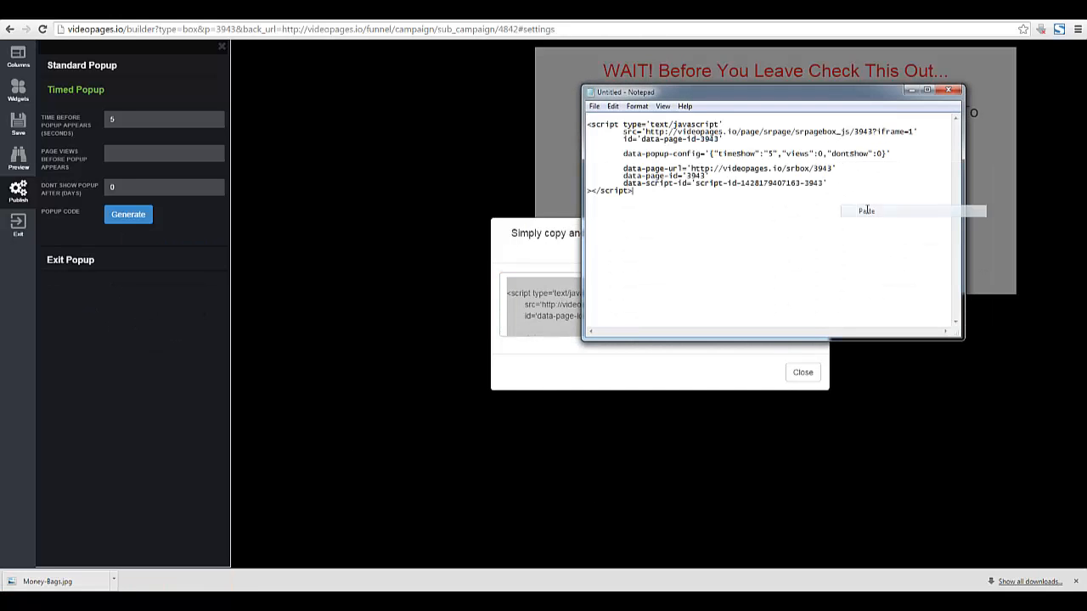
pyautogui.click(910, 90)
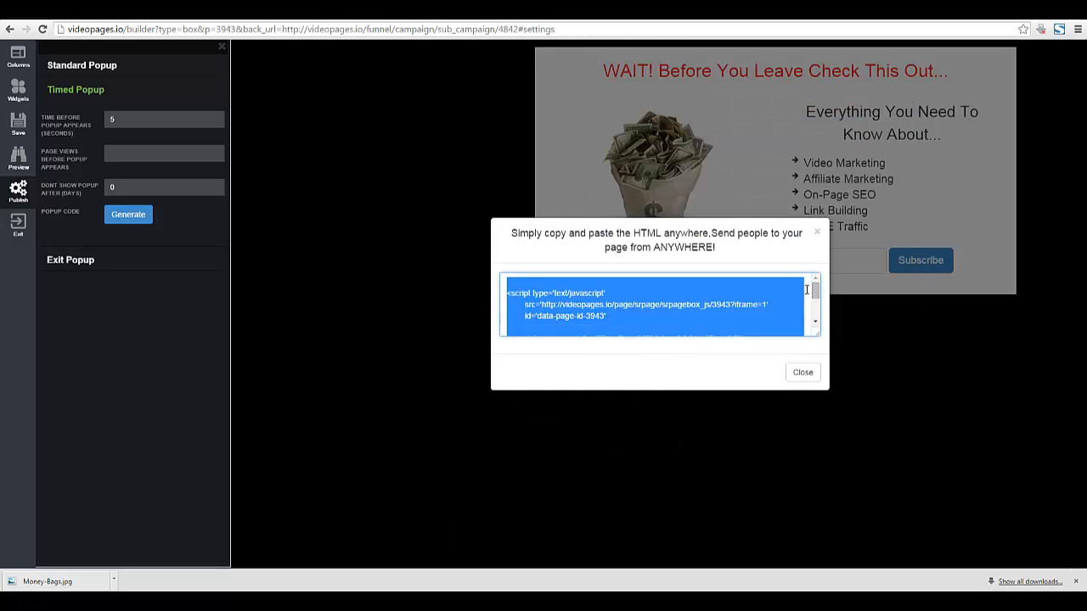
pyautogui.click(803, 373)
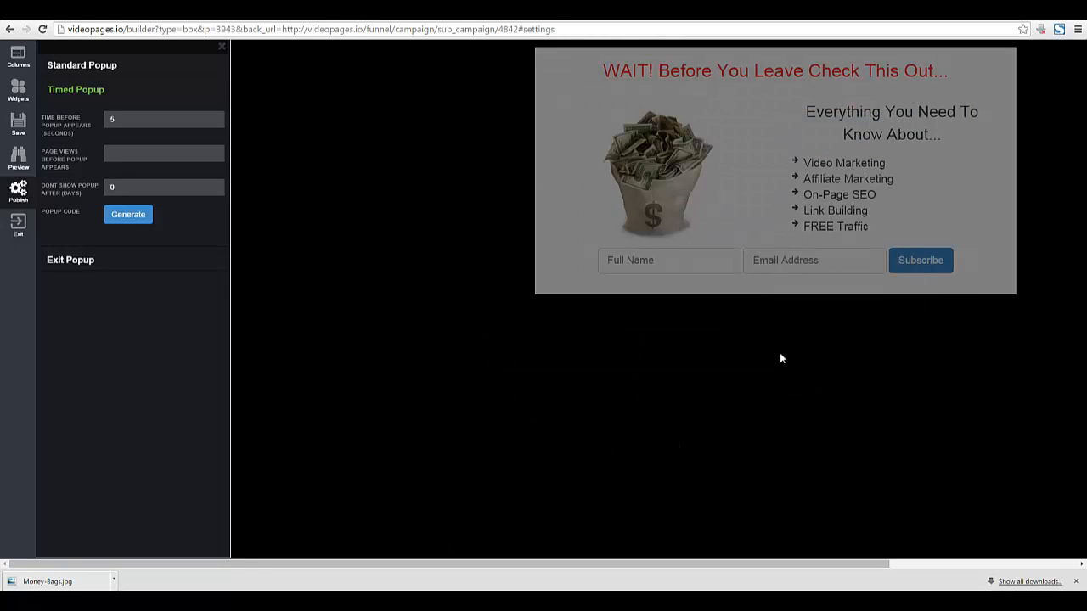
# Leave the builder for the campaign page and add a second popup variant.
pyautogui.click(23, 225)
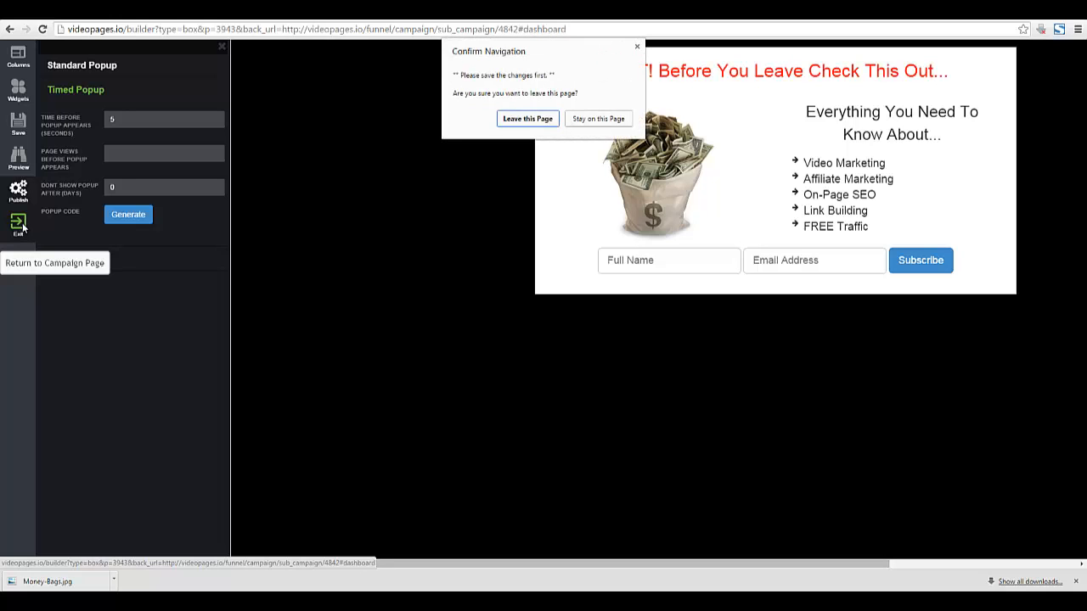
pyautogui.click(550, 119)
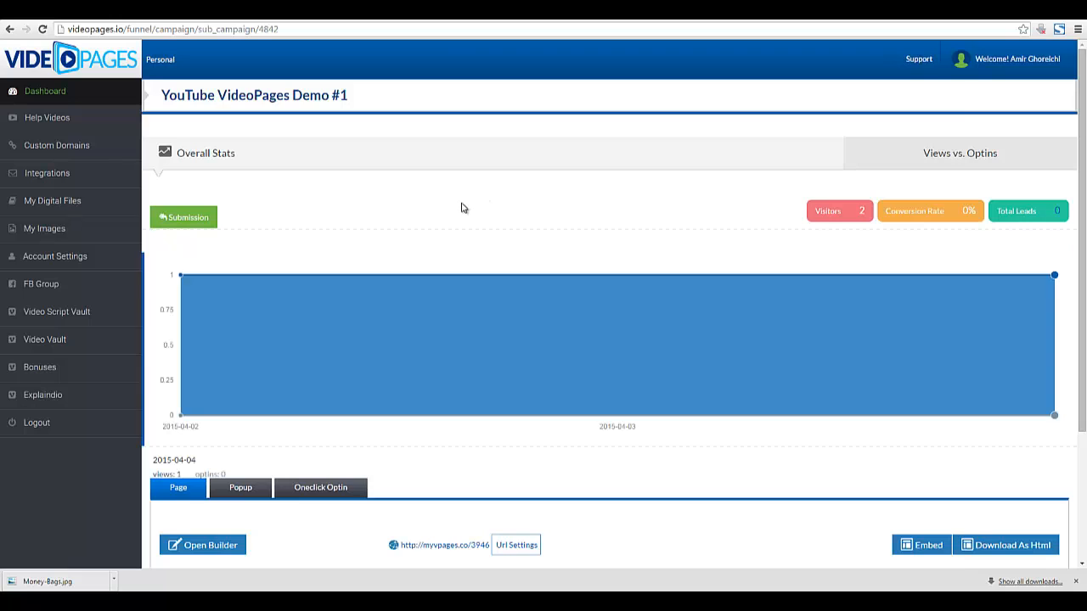
pyautogui.scroll(-1, 501, 298)
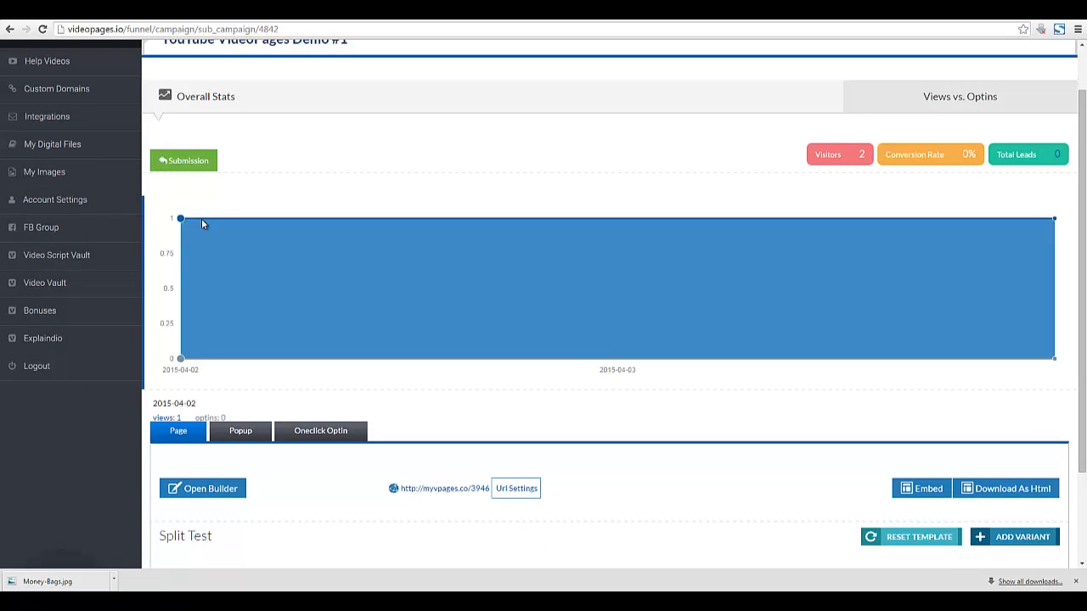
pyautogui.scroll(-2, 688, 279)
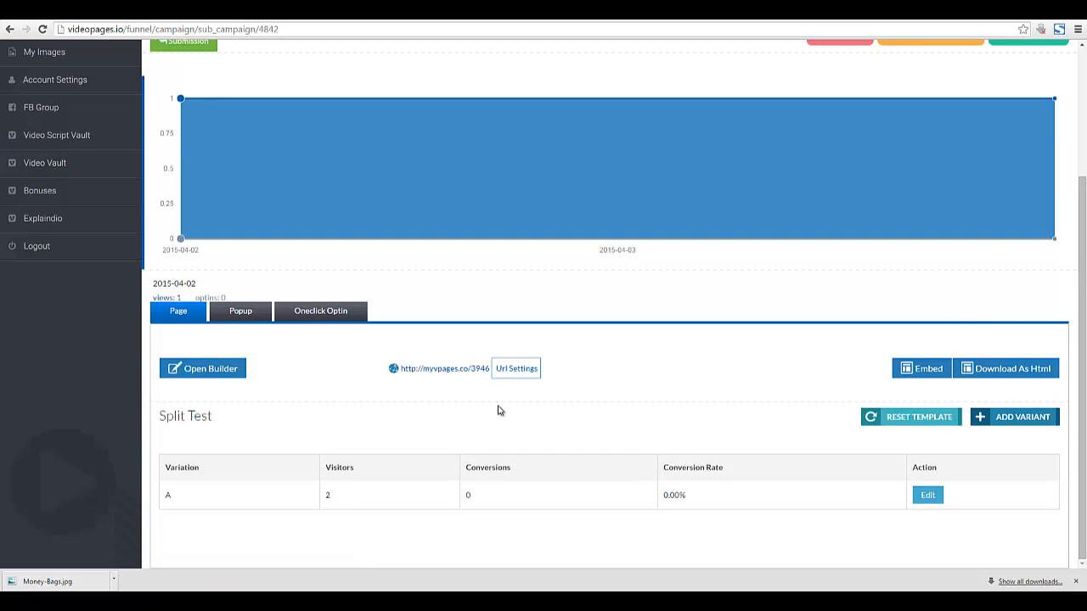
pyautogui.click(245, 316)
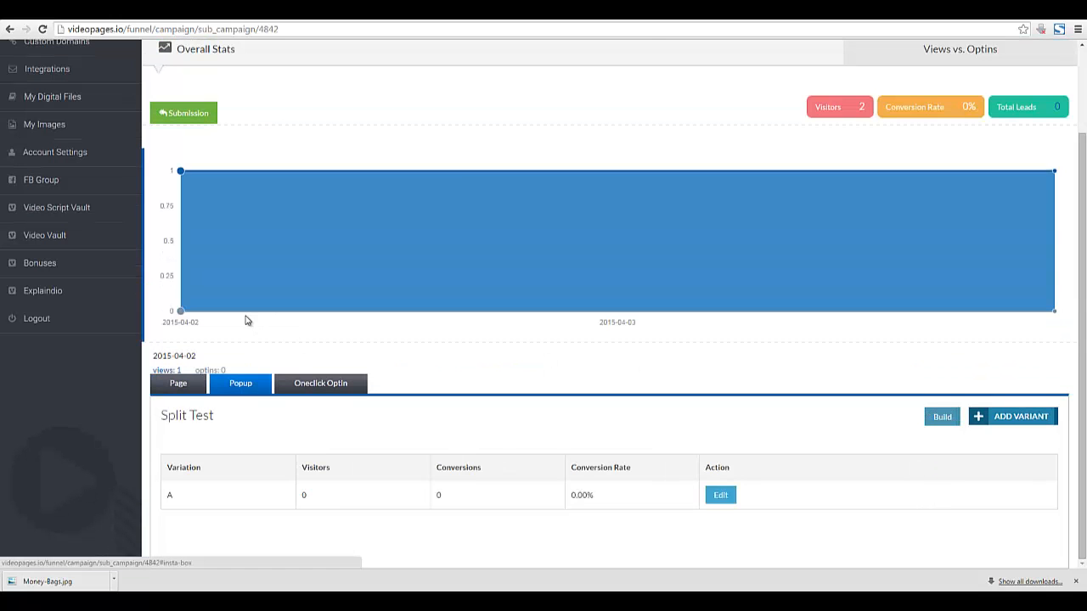
pyautogui.click(998, 417)
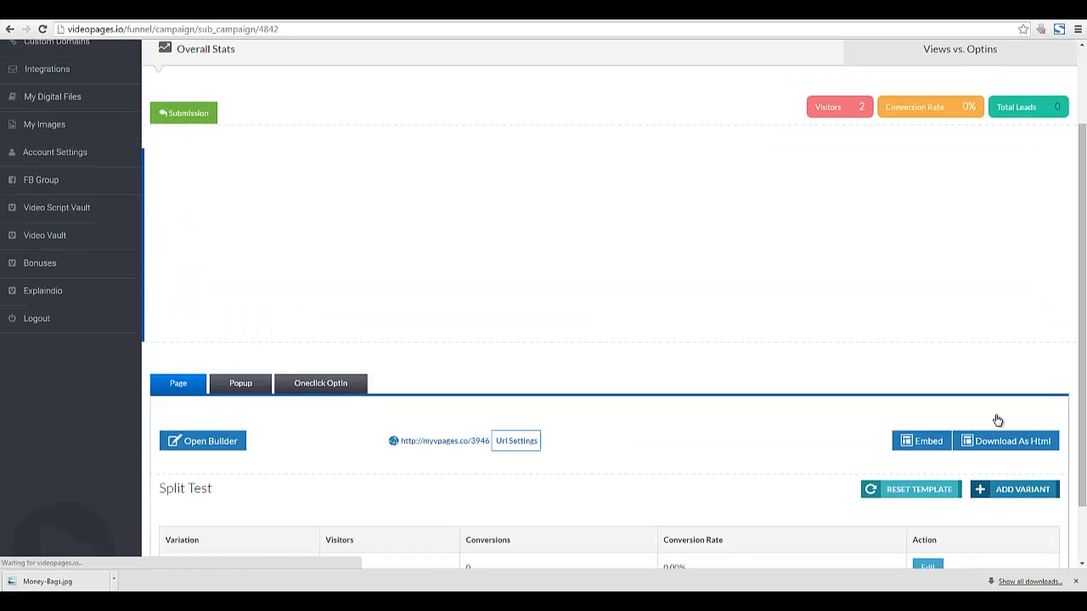
# Remove popup variation B, then return to the WordPress dashboard.
pyautogui.scroll(-1, 630, 446)
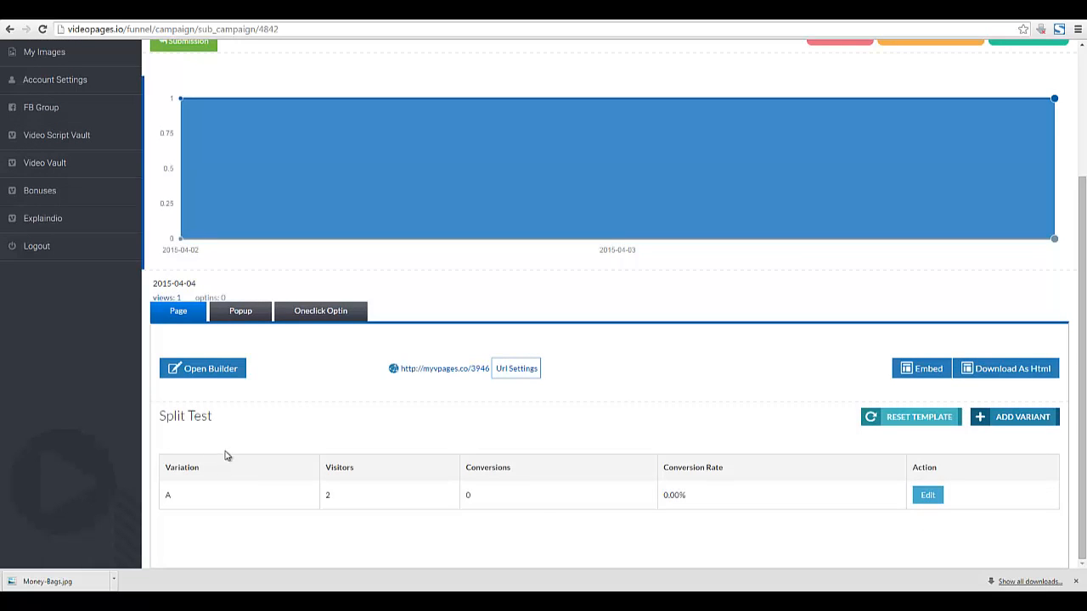
pyautogui.click(249, 318)
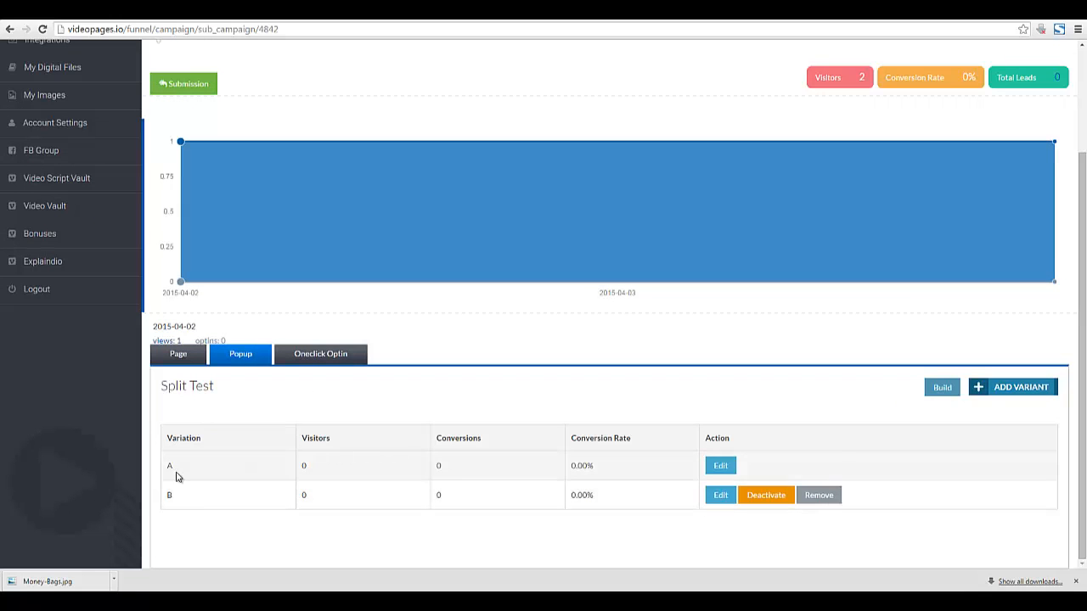
pyautogui.click(808, 501)
pyautogui.click(553, 336)
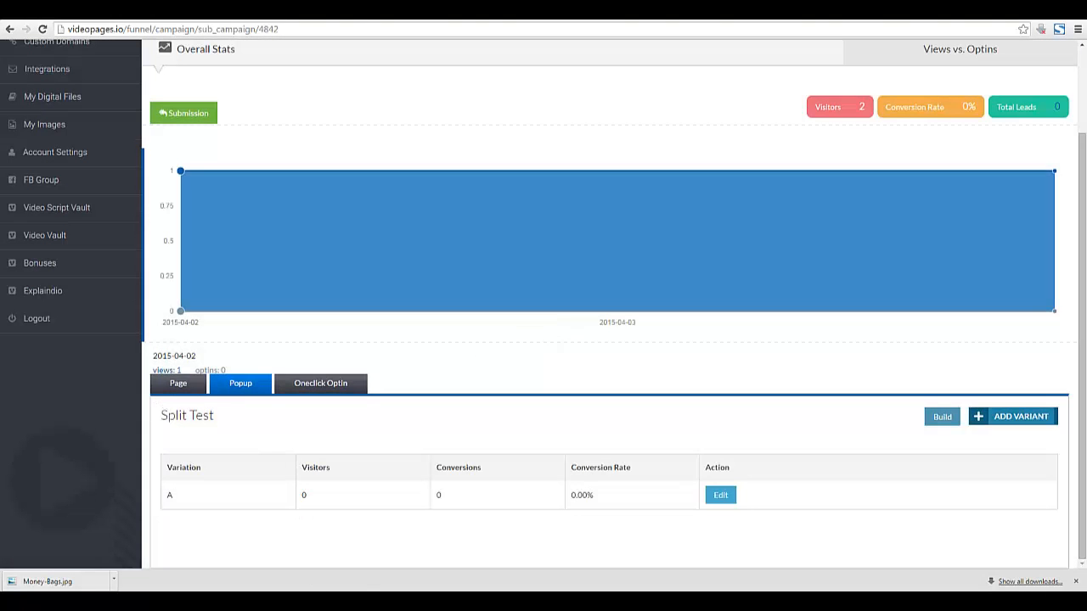
pyautogui.moveTo(295, 603)
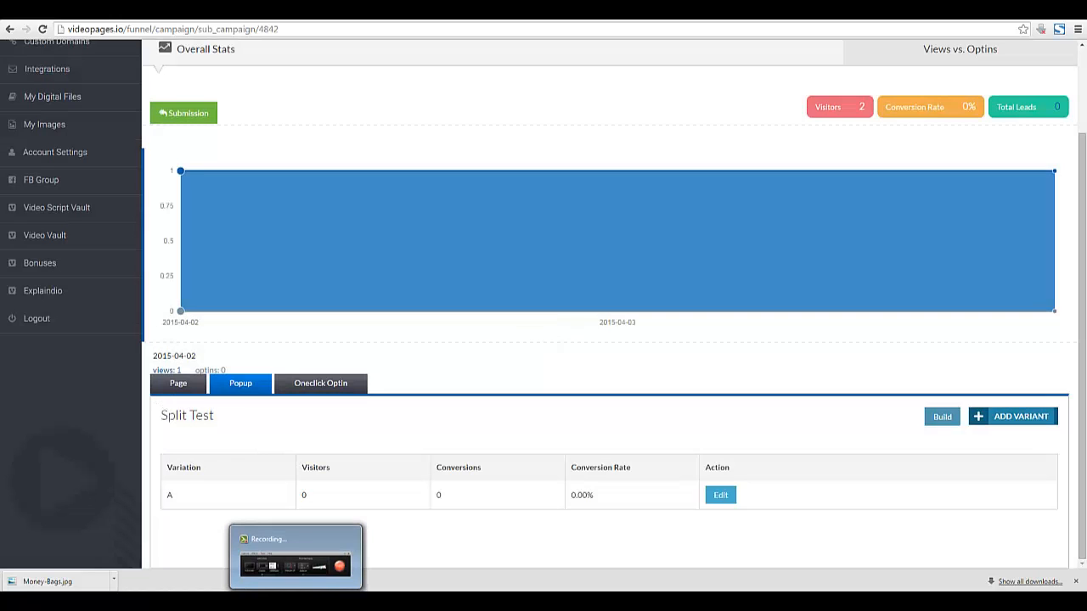
pyautogui.click(296, 603)
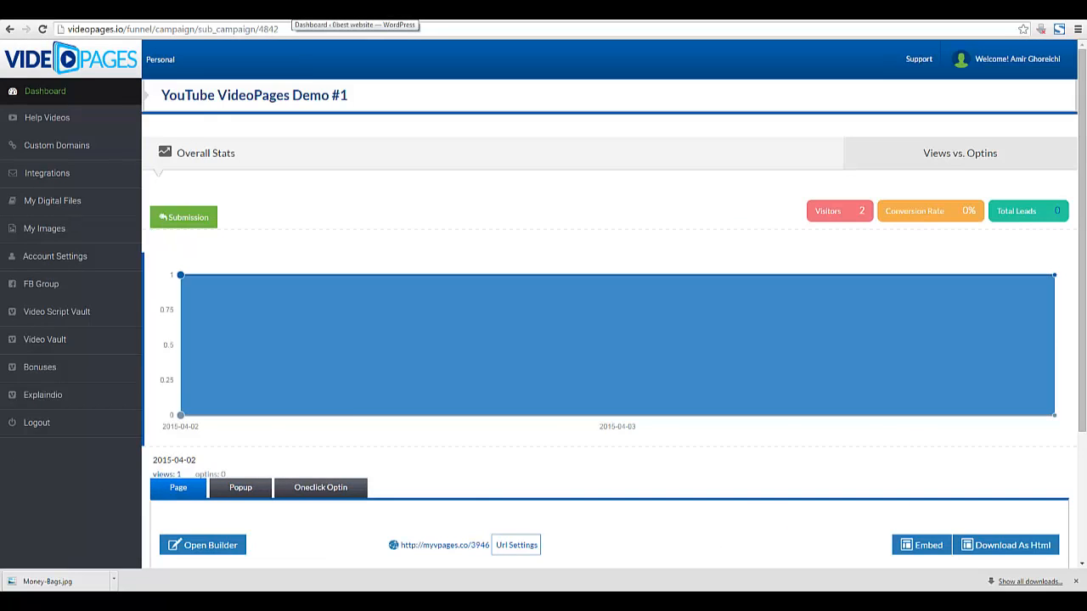
pyautogui.click(293, 10)
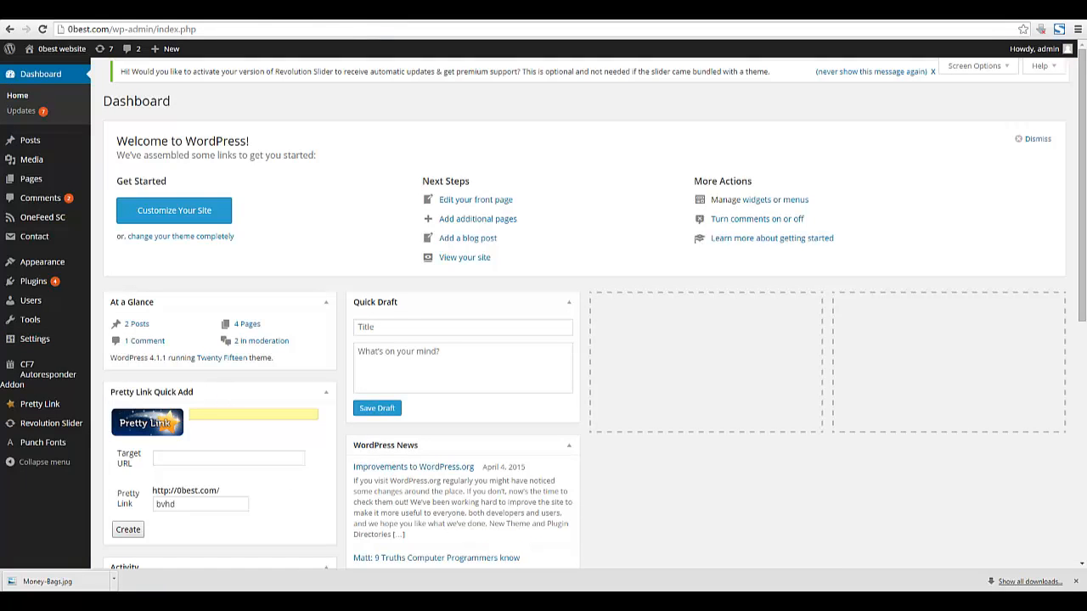
# Copy the VideoPages script snippet from the Notepad note.
pyautogui.hotkey('alt', 'Tab')
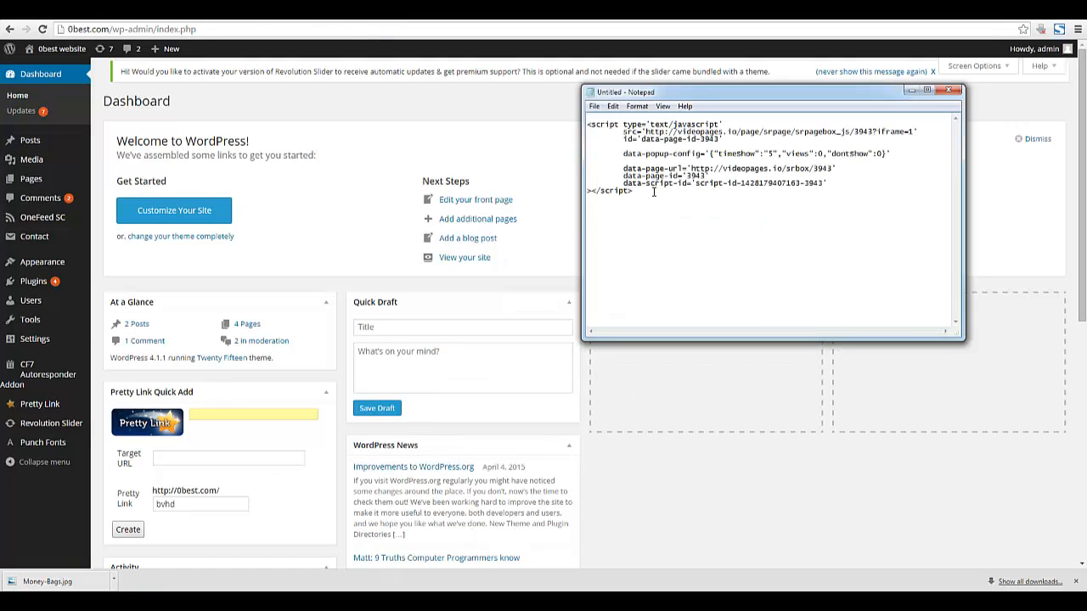
pyautogui.moveTo(633, 192); pyautogui.dragTo(588, 124)
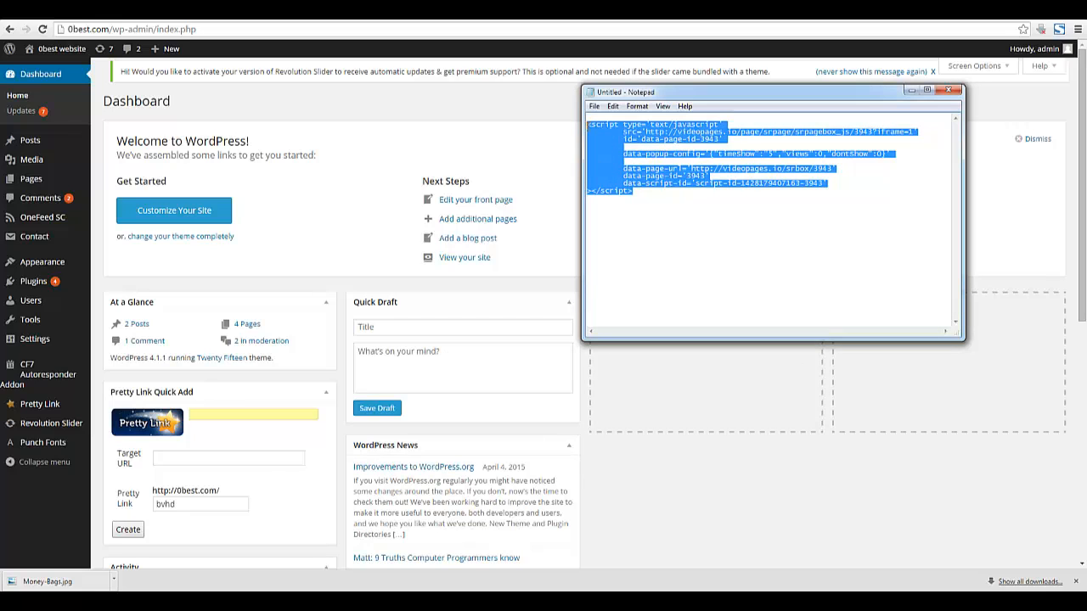
pyautogui.rightClick(598, 130)
pyautogui.click(661, 168)
pyautogui.hotkey('alt', 'Tab')
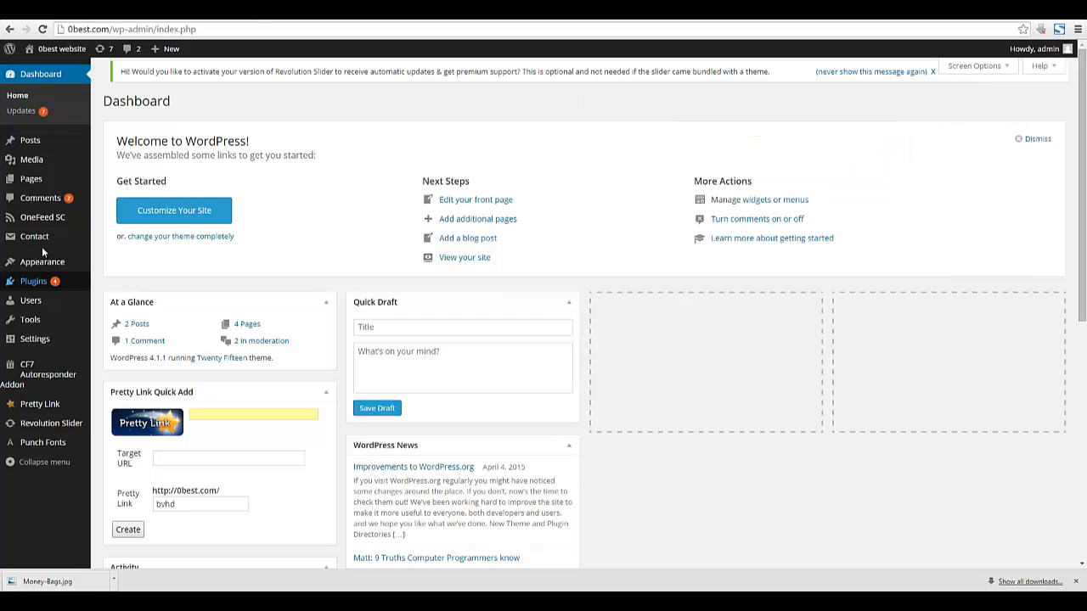
# Paste the script after the body tag in Twenty Fifteen's header.php and update the file.
pyautogui.moveTo(43, 261)
pyautogui.click(109, 355)
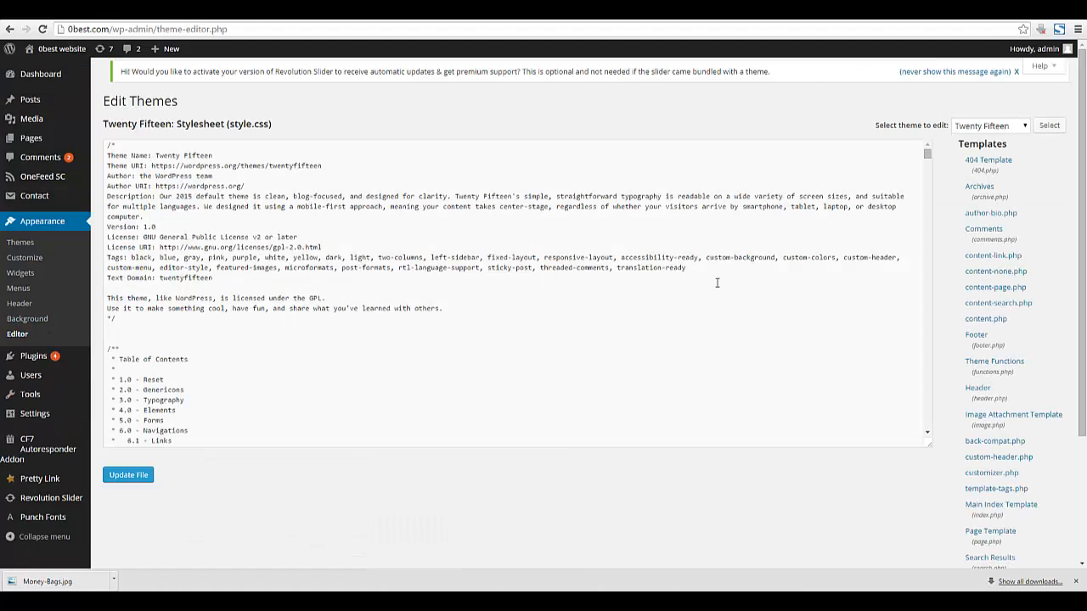
pyautogui.click(986, 390)
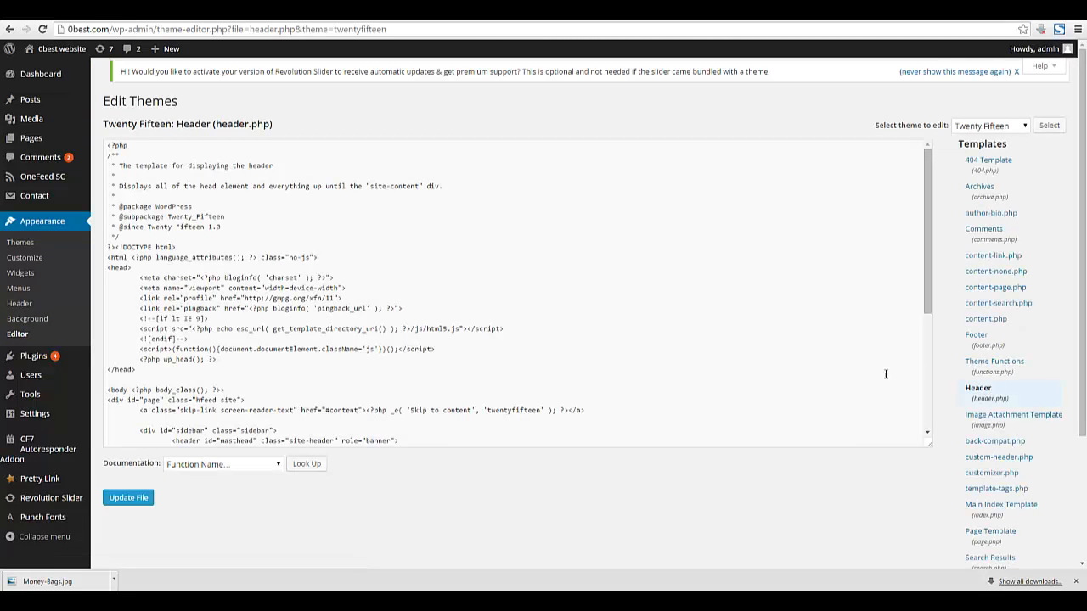
pyautogui.click(247, 390)
pyautogui.press('Return')
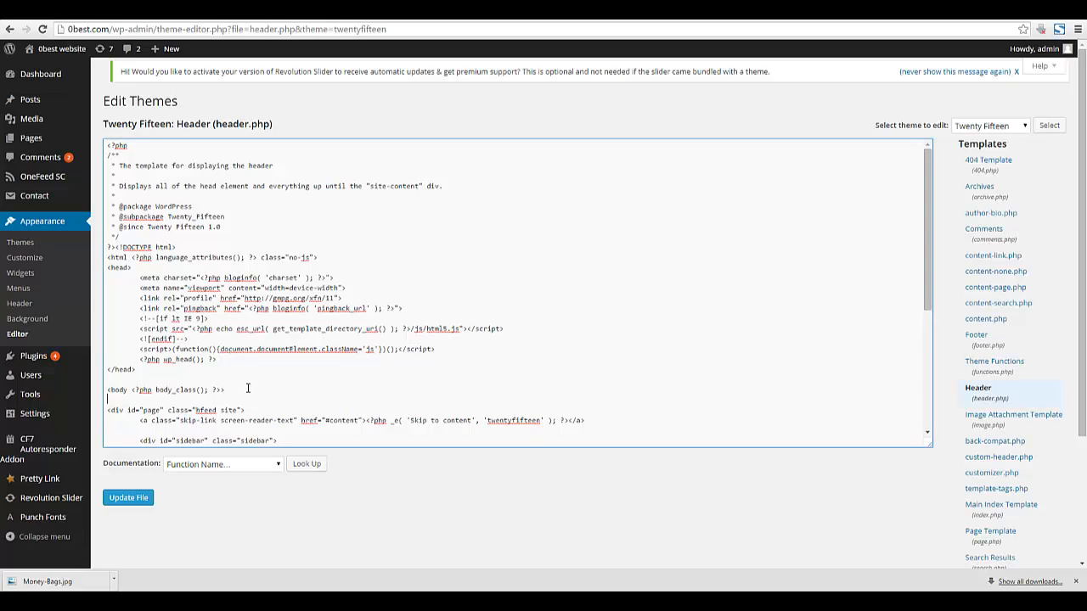
pyautogui.scroll(-1, 265, 368)
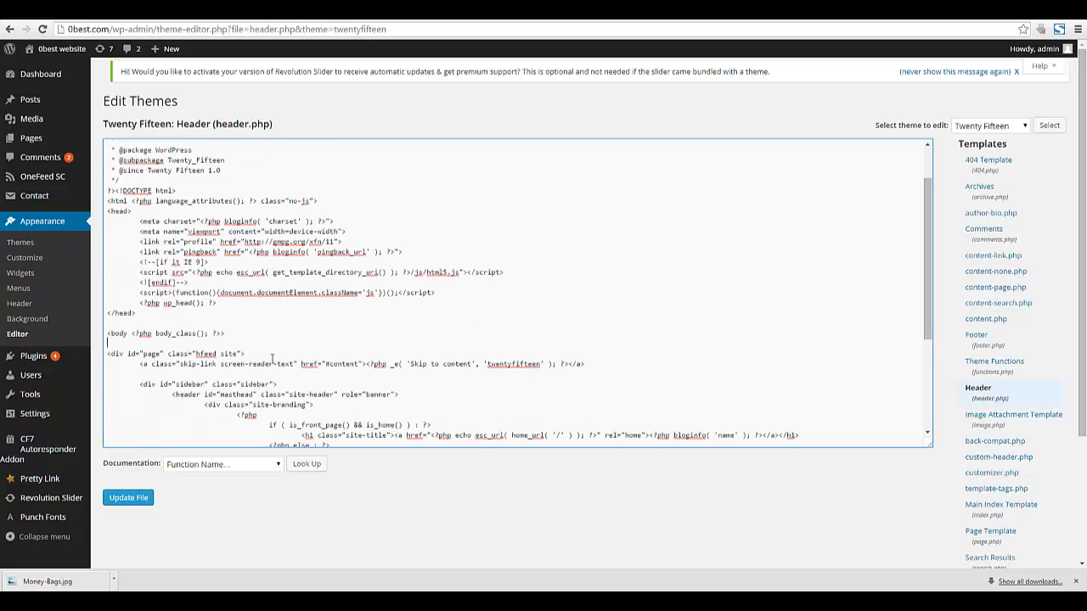
pyautogui.hotkey('ctrl', 'v')
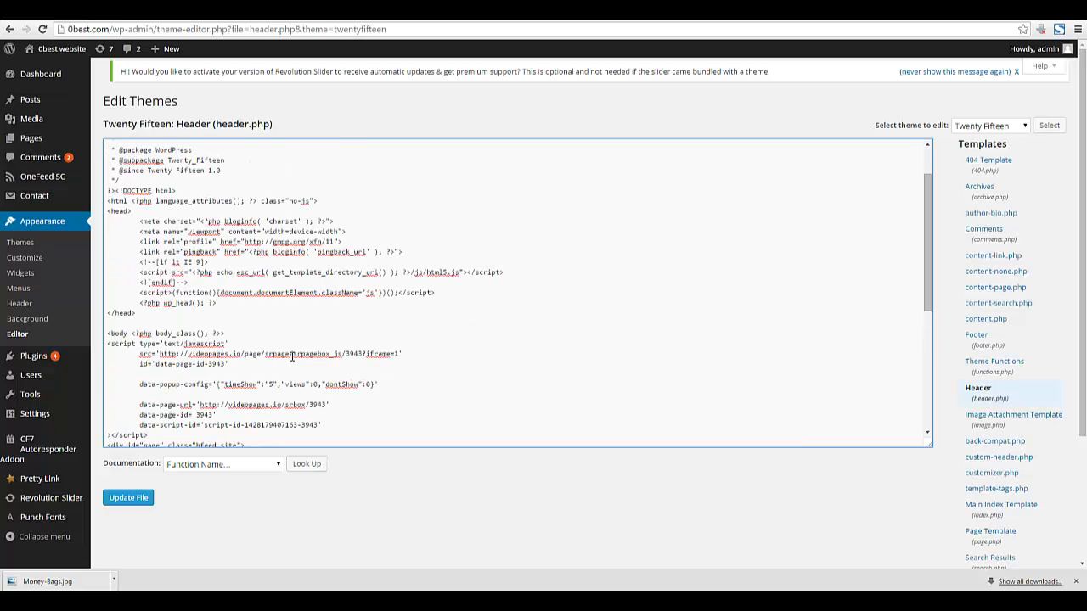
pyautogui.click(140, 497)
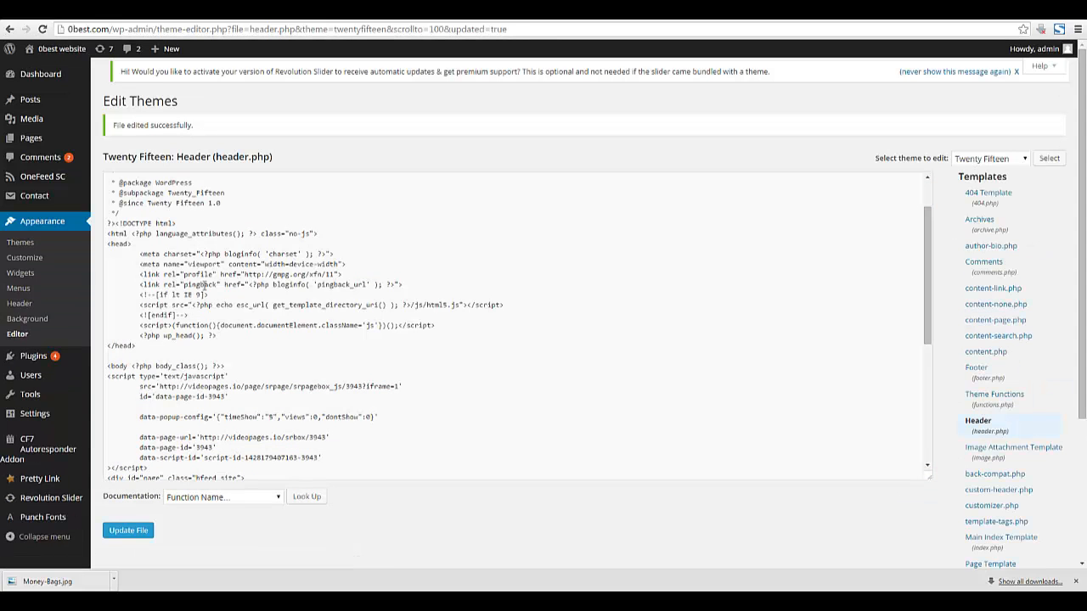
# Open the live site via Visit Site in a new tab.
pyautogui.moveTo(75, 51)
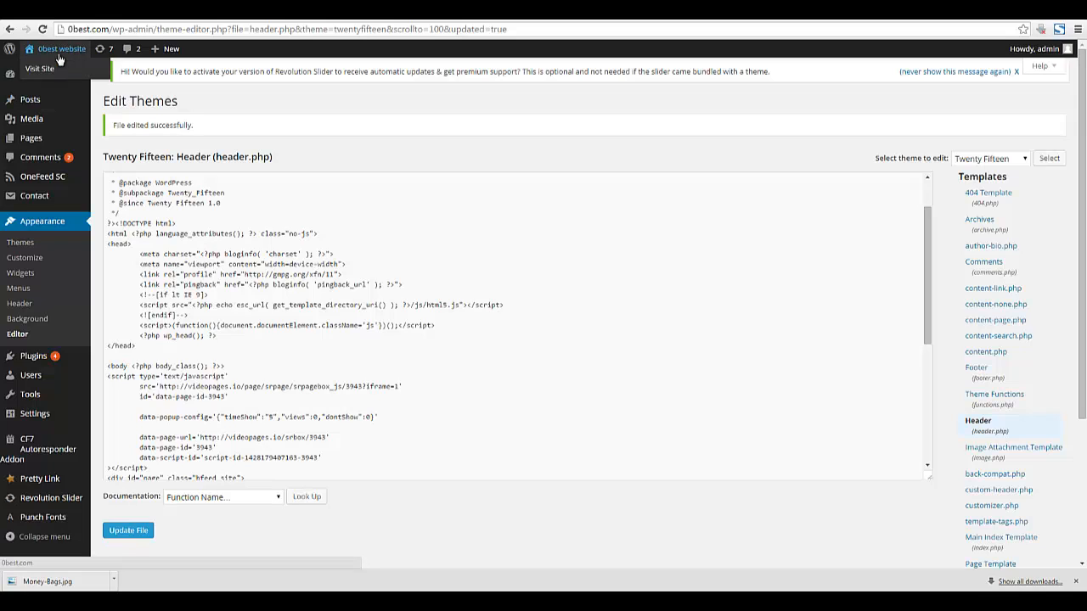
pyautogui.rightClick(61, 75)
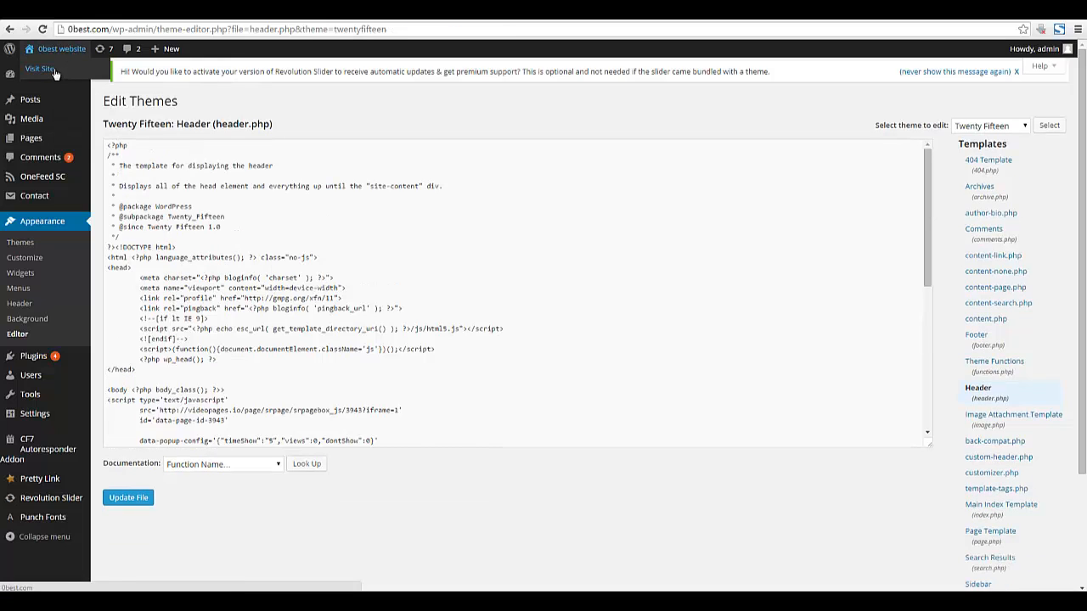
pyautogui.rightClick(55, 71)
pyautogui.click(116, 78)
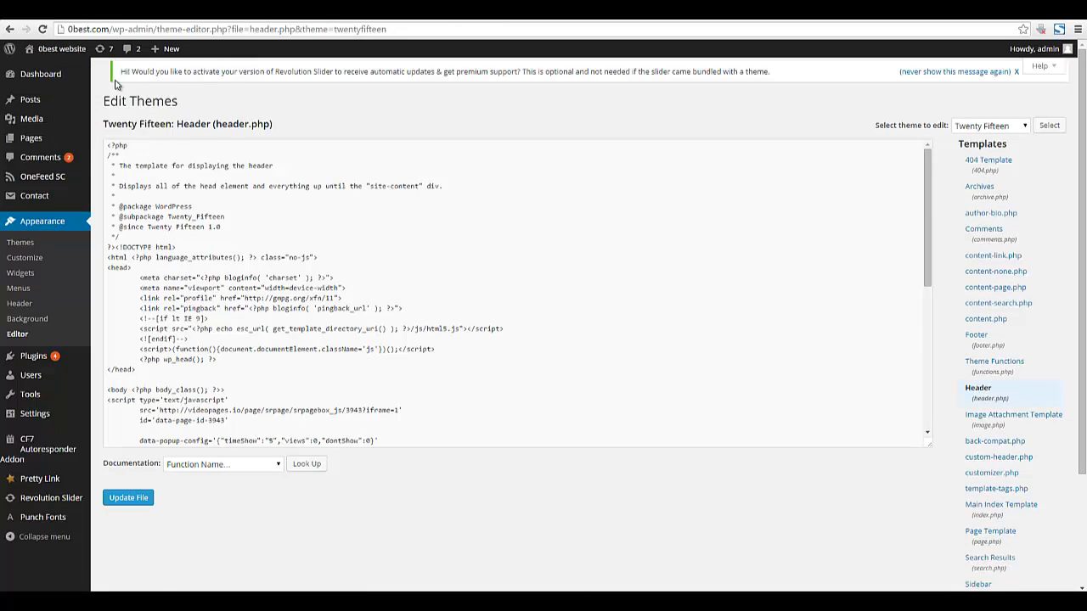
pyautogui.click(356, 18)
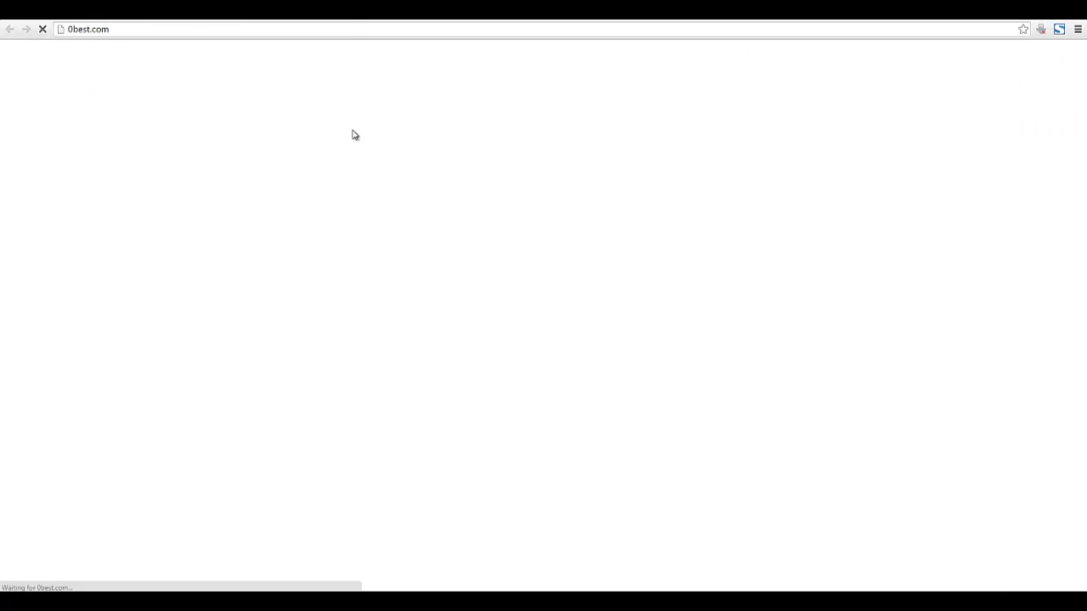
# On the live site's popup, enter a test name and e-mail address and subscribe.
pyautogui.scroll(-3, 370, 164)
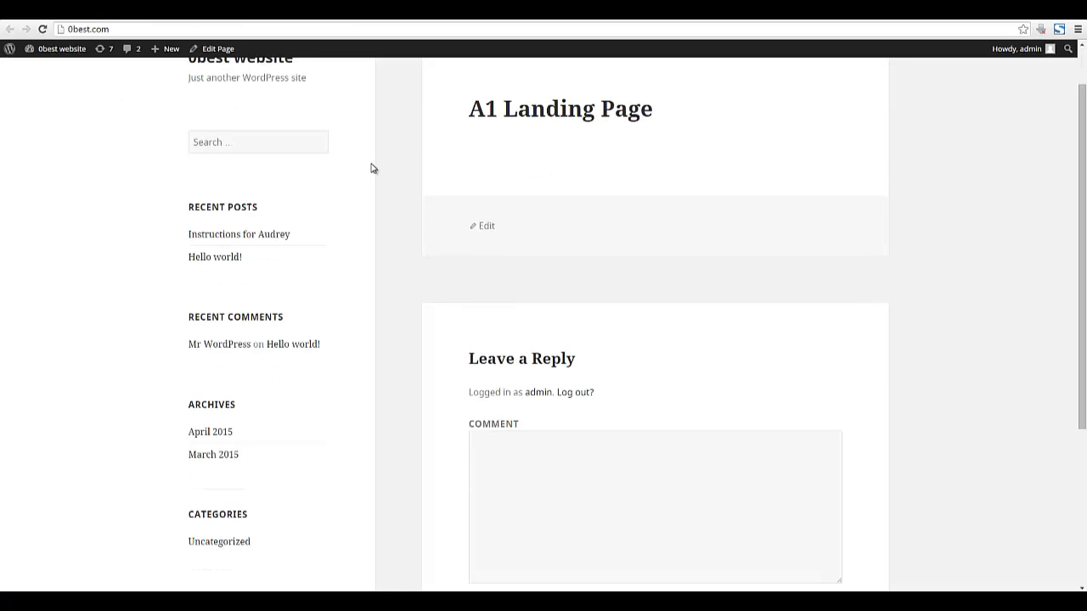
pyautogui.scroll(-5, 371, 169)
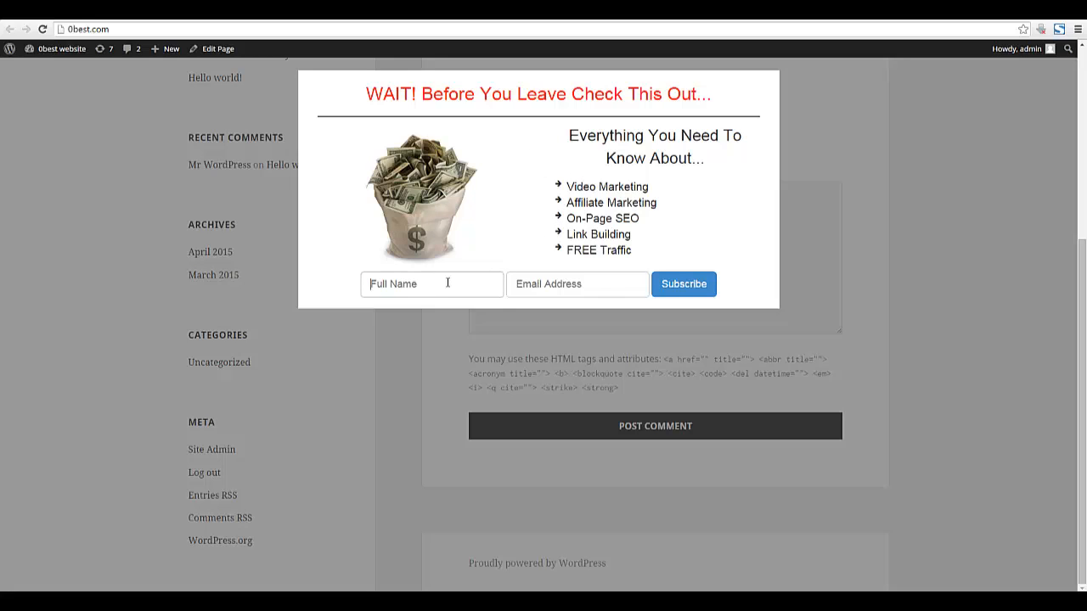
pyautogui.moveTo(365, 93); pyautogui.dragTo(547, 94)
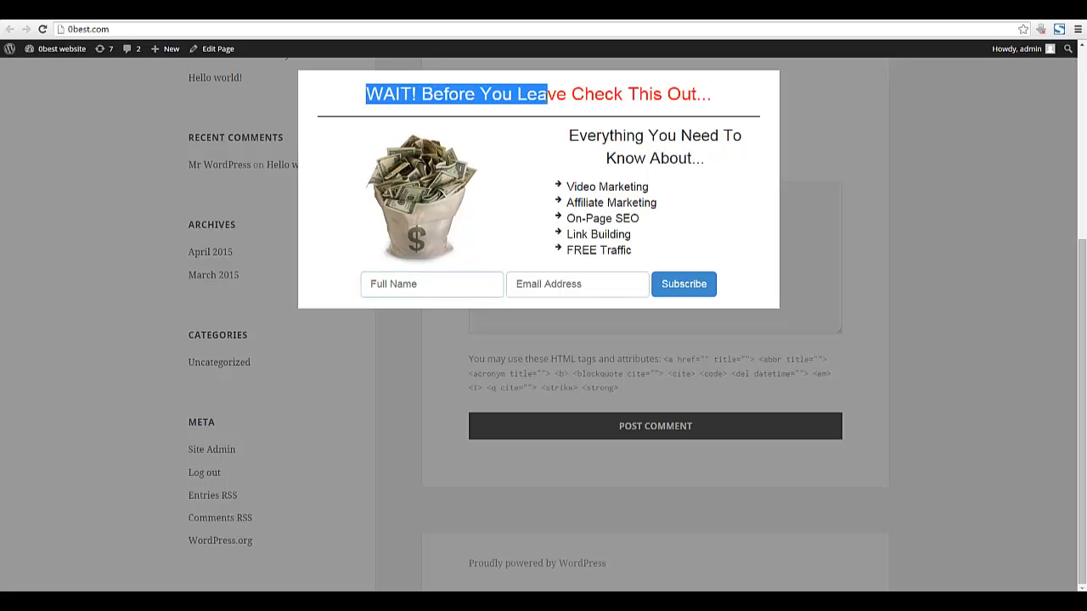
pyautogui.click(548, 95)
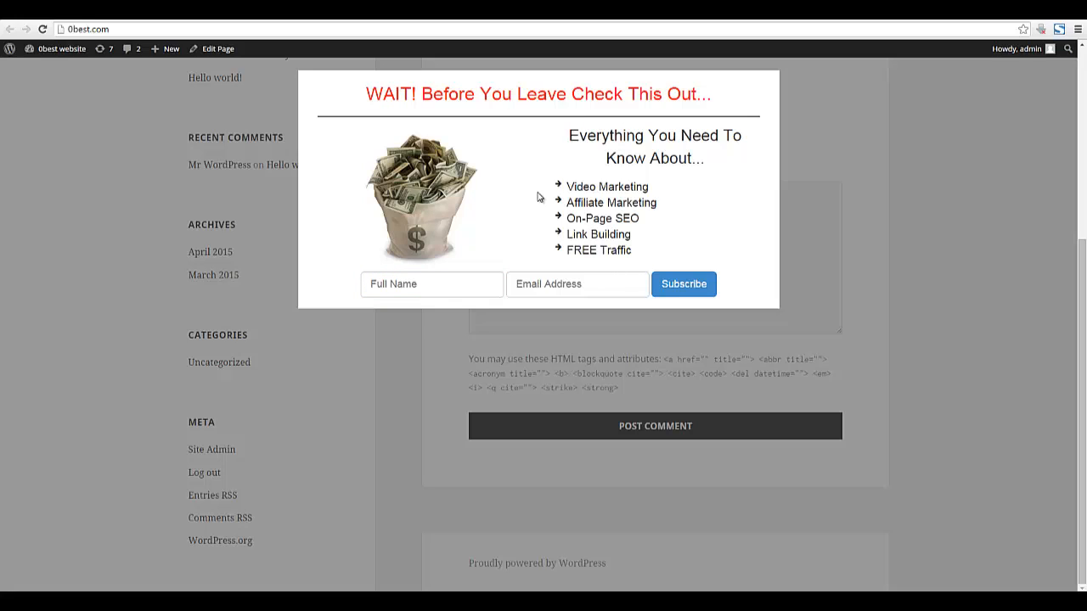
pyautogui.click(450, 281)
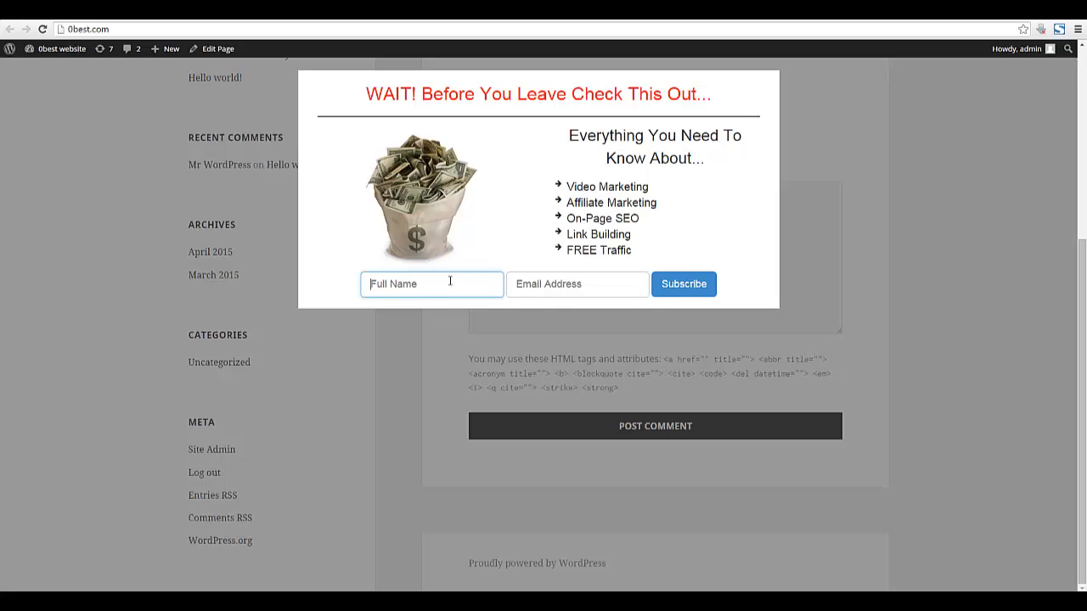
pyautogui.write('Joe Blow')
pyautogui.press('Tab')
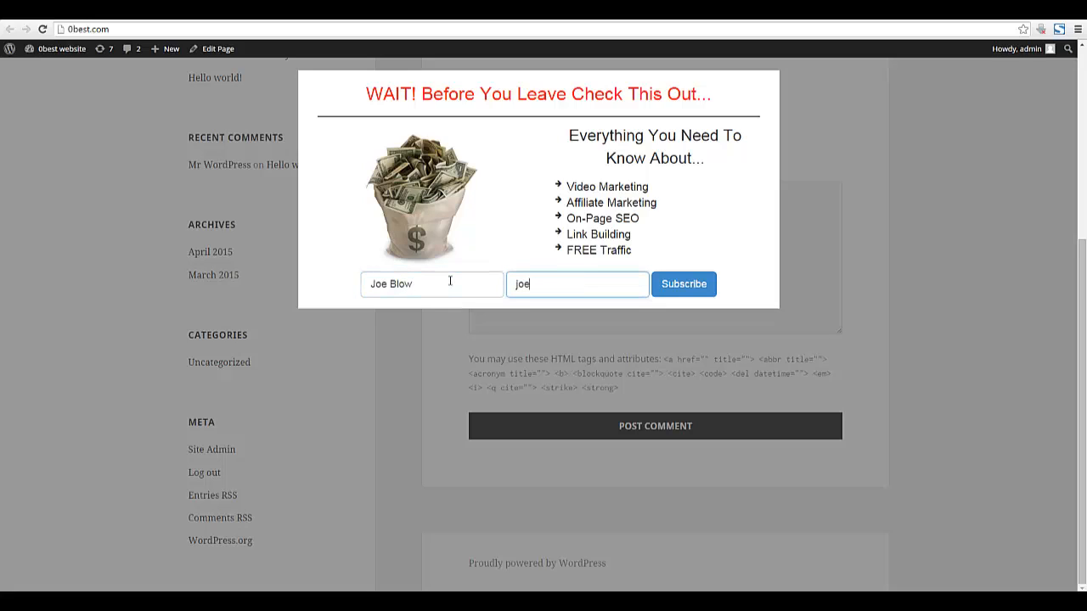
pyautogui.click(684, 285)
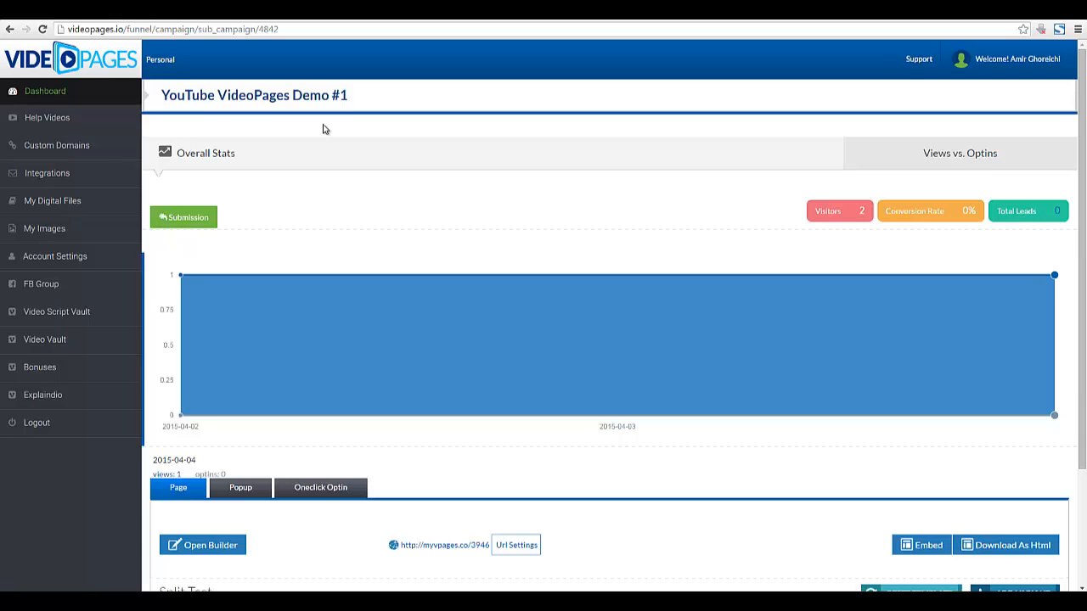
# Highlight the popup headline 'WAIT! Before You Leave Check This Out...' and its text through Link Building.
pyautogui.moveTo(330, 603)
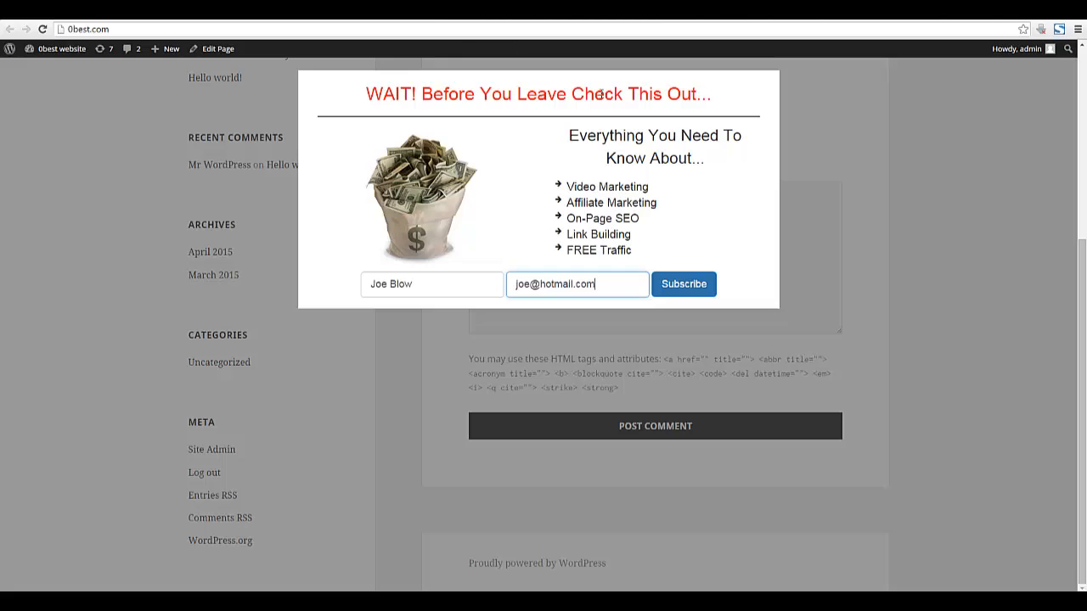
pyautogui.moveTo(599, 94); pyautogui.dragTo(369, 109)
pyautogui.doubleClick(388, 94)
pyautogui.keyDown('shift'); pyautogui.click(704, 90); pyautogui.keyUp('shift')
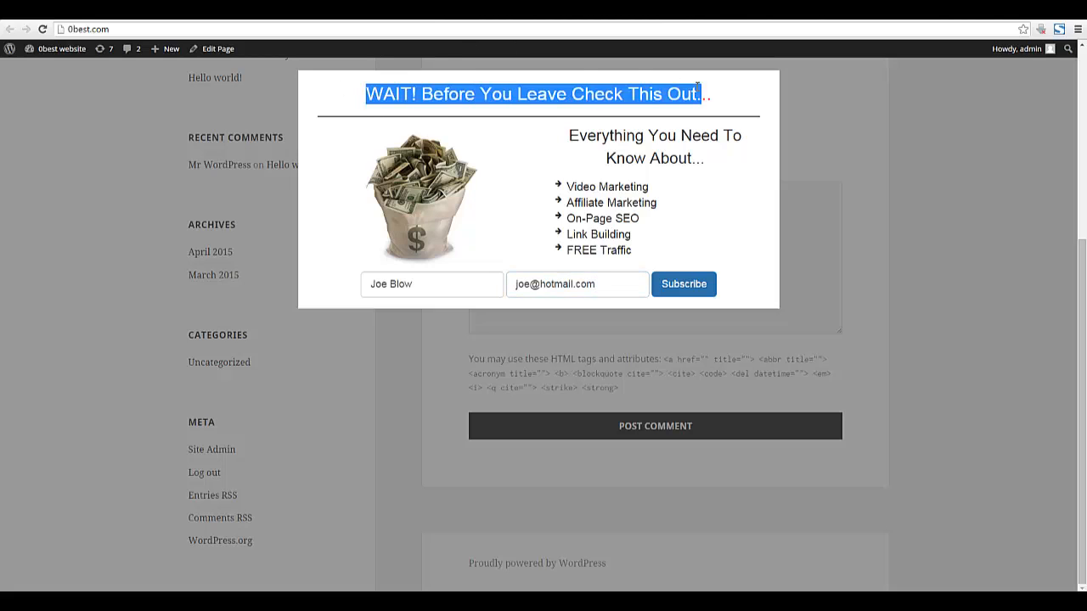
pyautogui.click(708, 90)
pyautogui.moveTo(708, 90); pyautogui.dragTo(364, 90)
pyautogui.doubleClick(597, 138)
pyautogui.moveTo(597, 138); pyautogui.dragTo(610, 250)
pyautogui.click(611, 250)
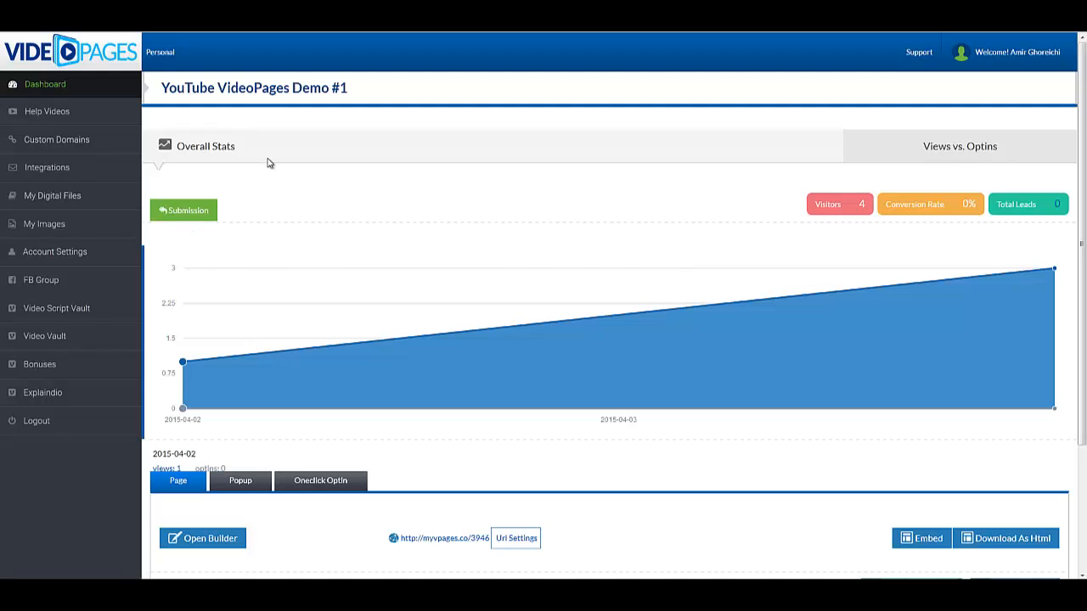
# Review the Overall Stats panel showing 4 visitors, 0% conversion and 0 total leads.
pyautogui.moveTo(235, 145); pyautogui.dragTo(176, 148)
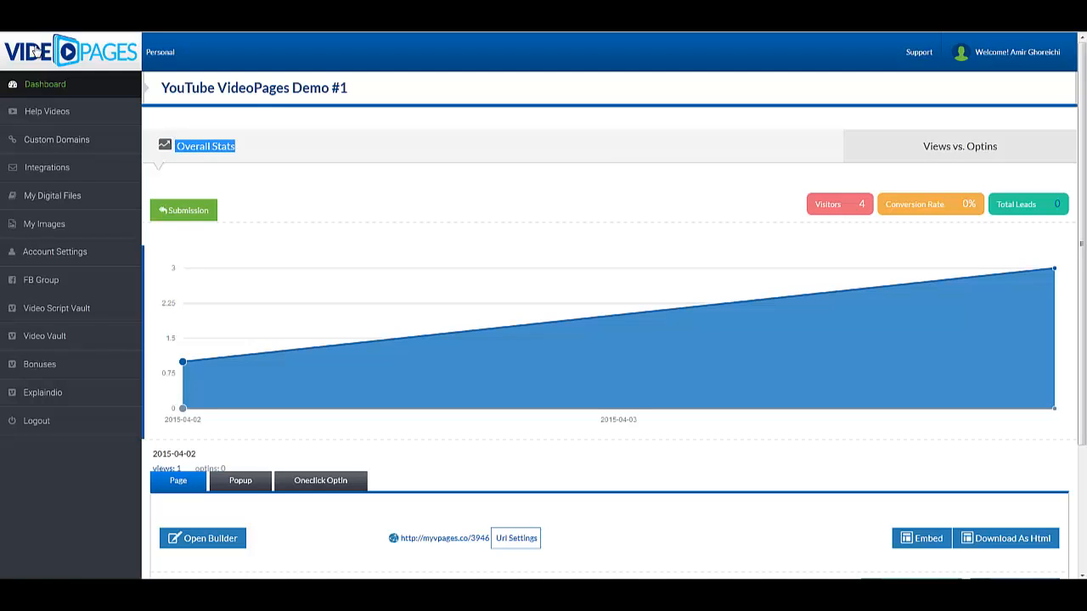
pyautogui.scroll(-1, 267, 150)
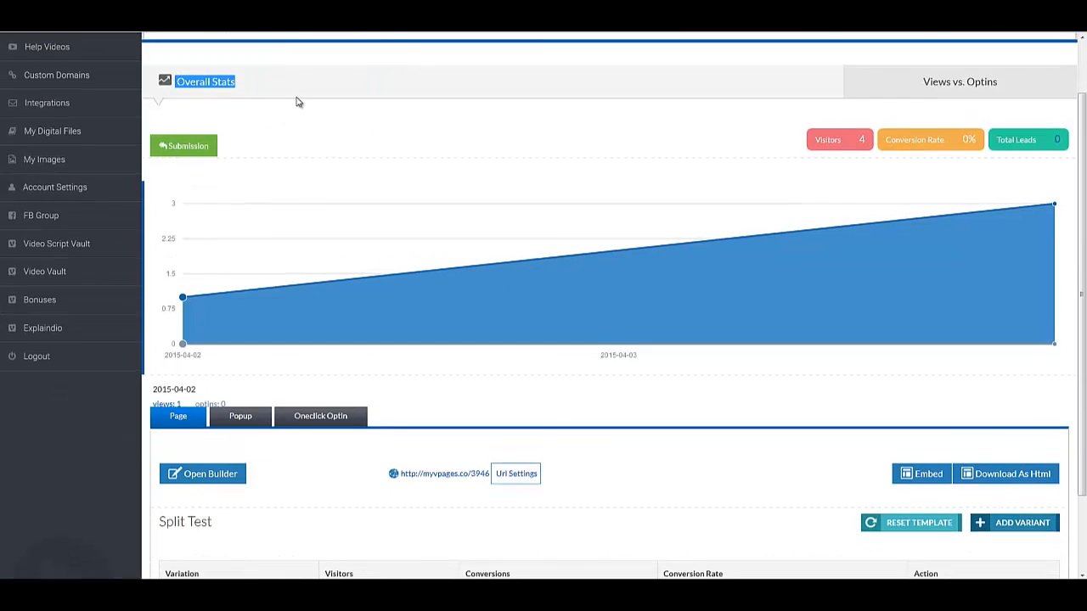
pyautogui.click(296, 102)
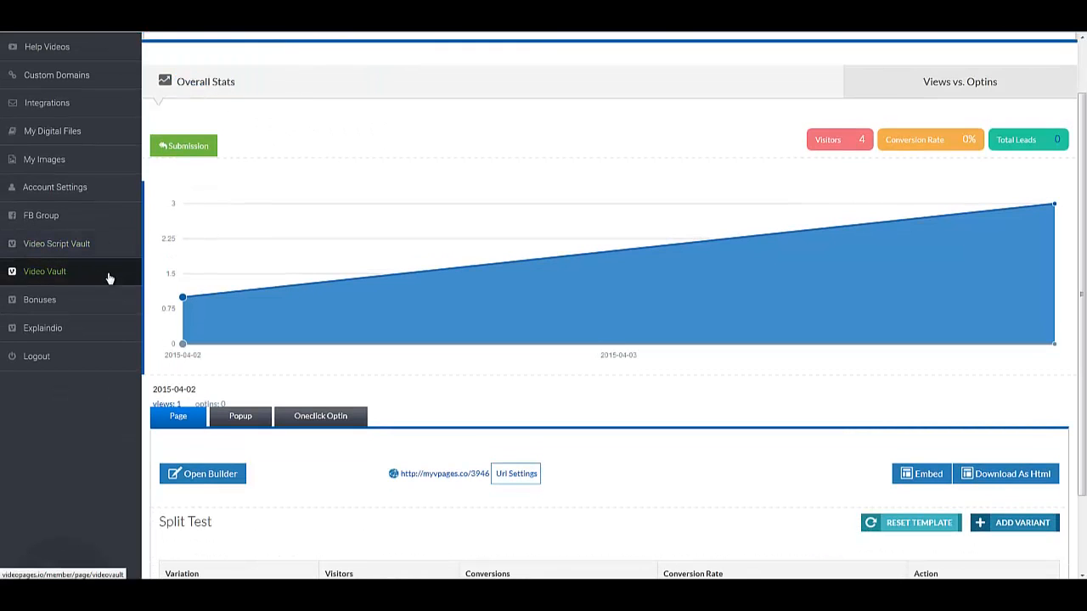
pyautogui.scroll(1, 81, 221)
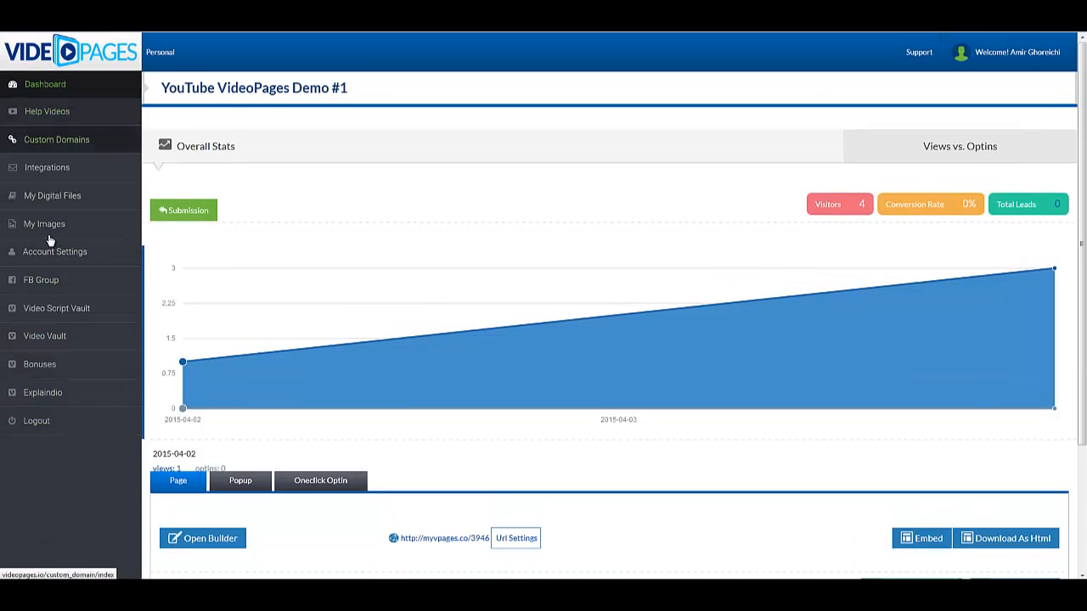
# Open Bonuses, scroll through the bonus list and highlight the Offline Bonuses heading.
pyautogui.click(82, 364)
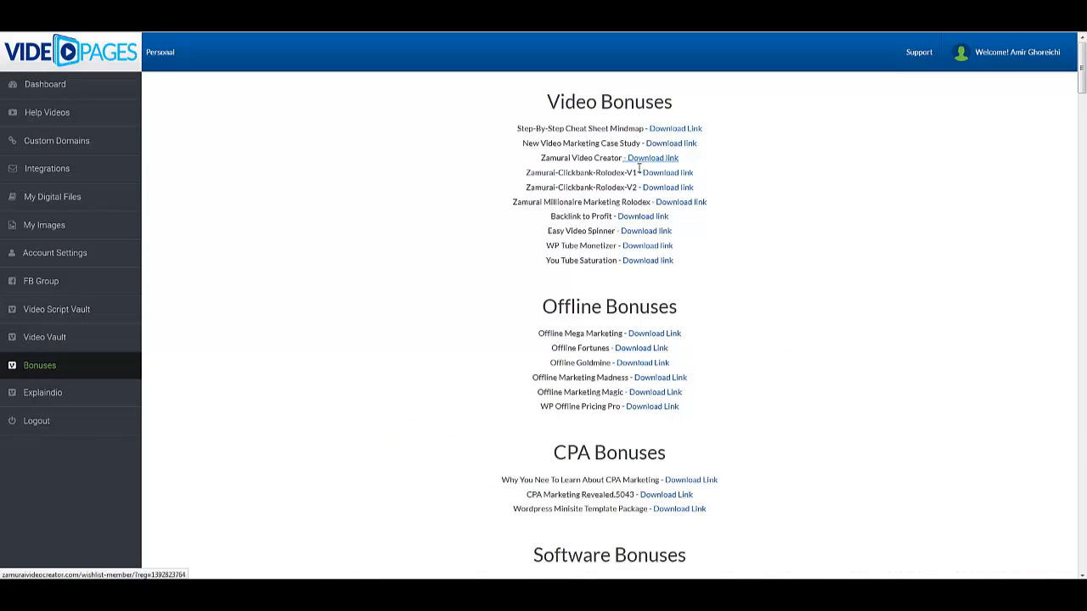
pyautogui.scroll(-5, 599, 231)
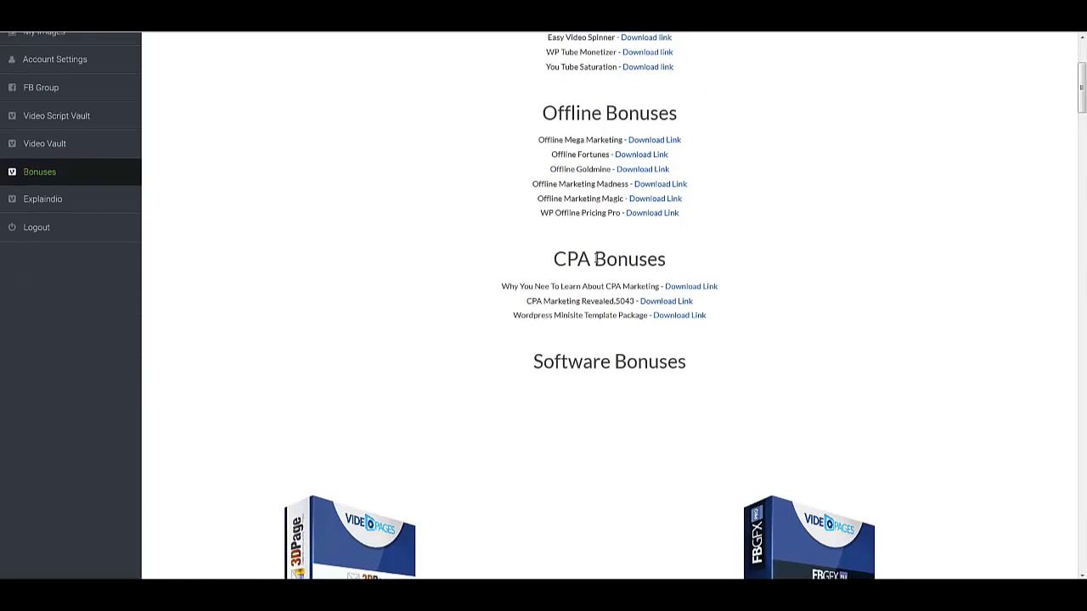
pyautogui.scroll(6, 602, 286)
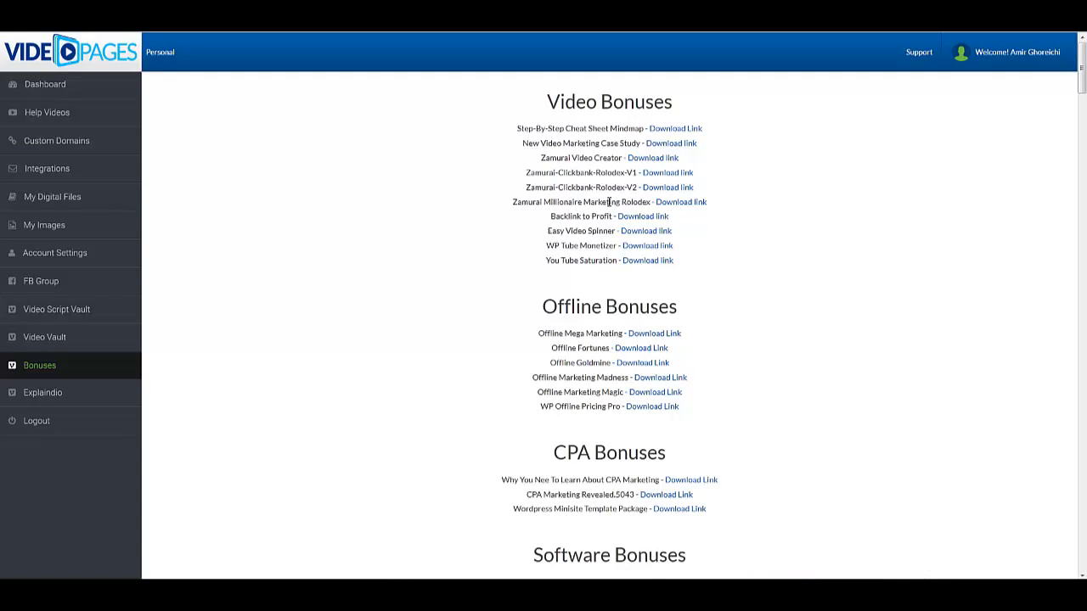
pyautogui.scroll(-2, 608, 202)
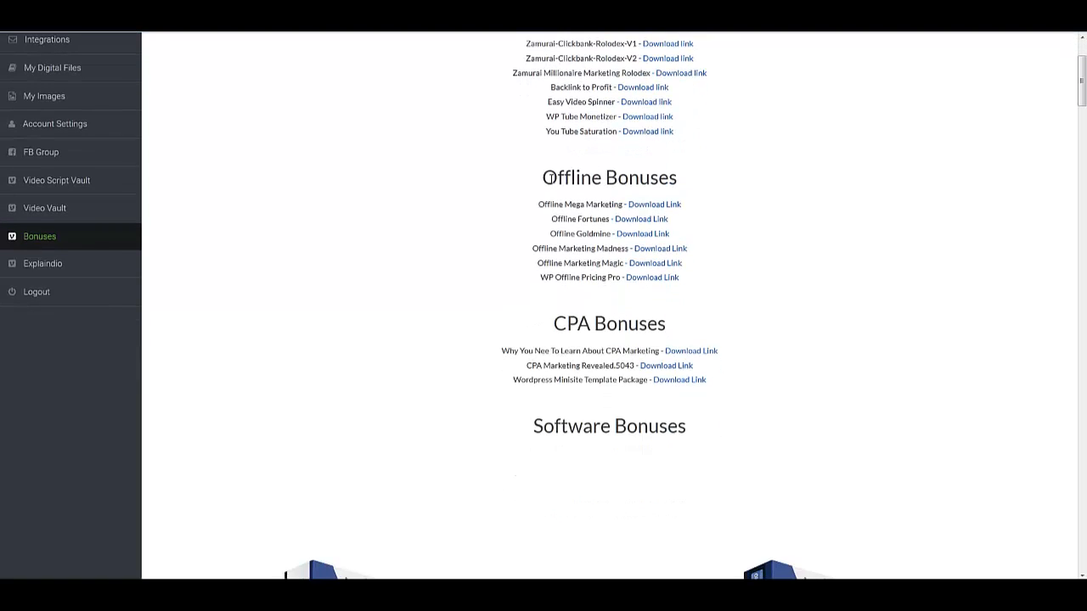
pyautogui.moveTo(543, 177); pyautogui.dragTo(670, 184)
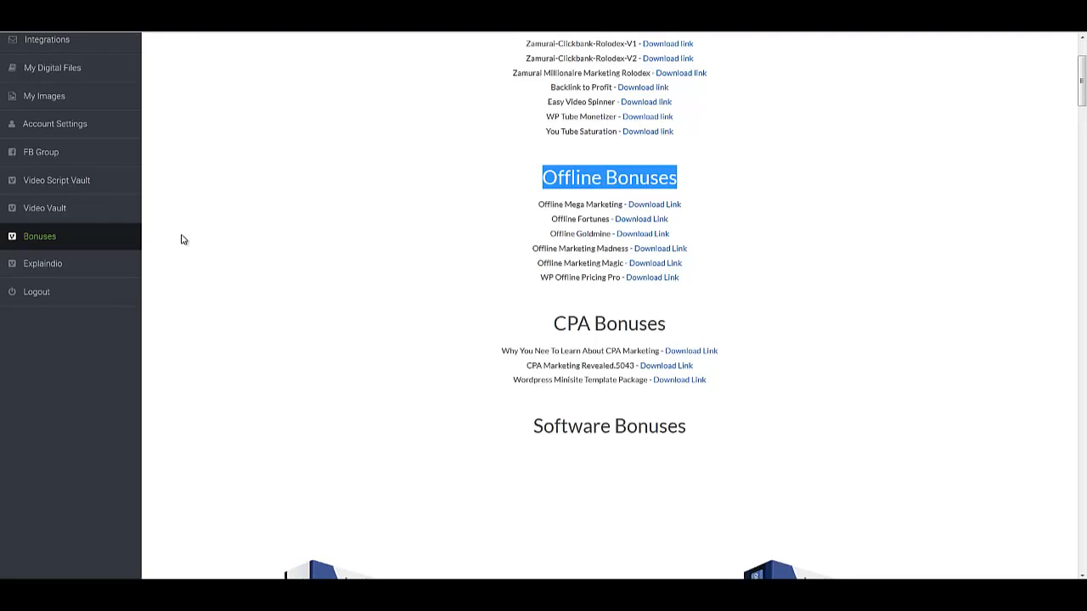
pyautogui.click(262, 249)
pyautogui.moveTo(541, 178); pyautogui.dragTo(678, 180)
pyautogui.click(603, 218)
pyautogui.scroll(2, 519, 291)
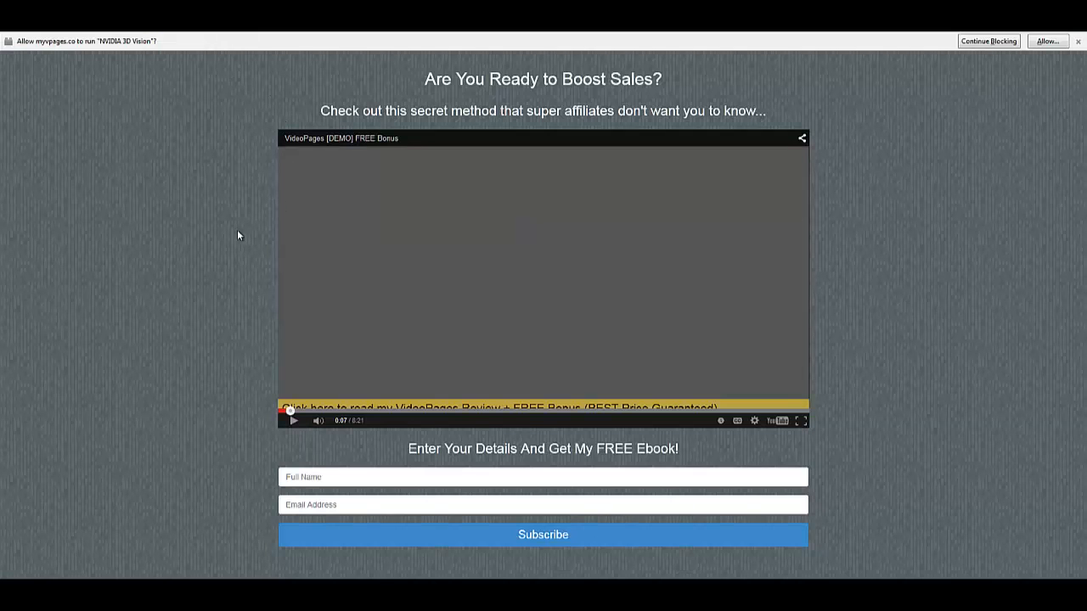
# Play the demo bonus video until 0:10, pause it, and highlight the page subheading.
pyautogui.click(293, 420)
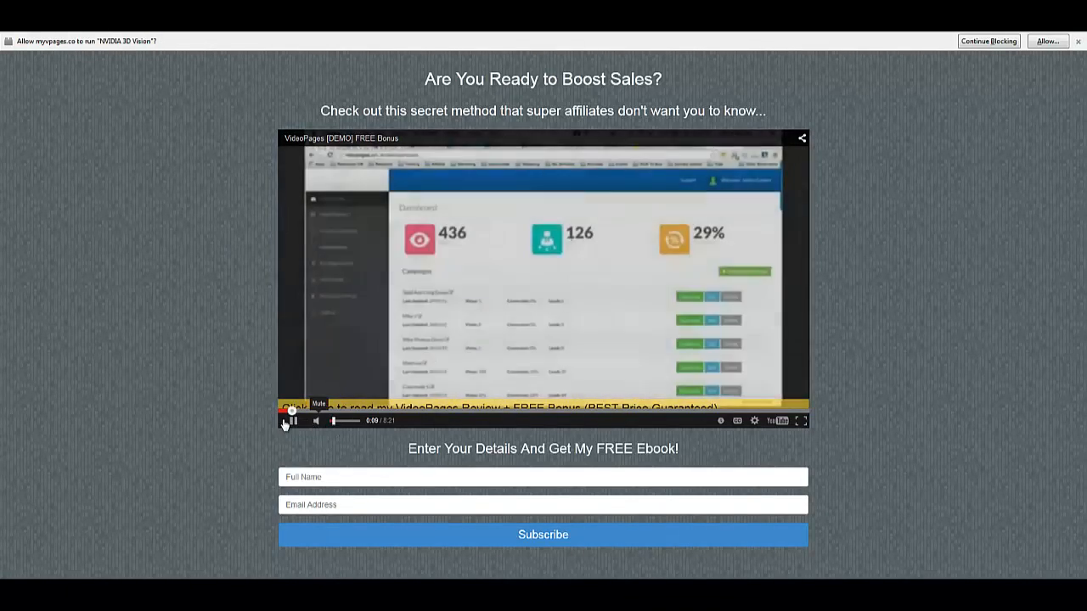
pyautogui.click(294, 421)
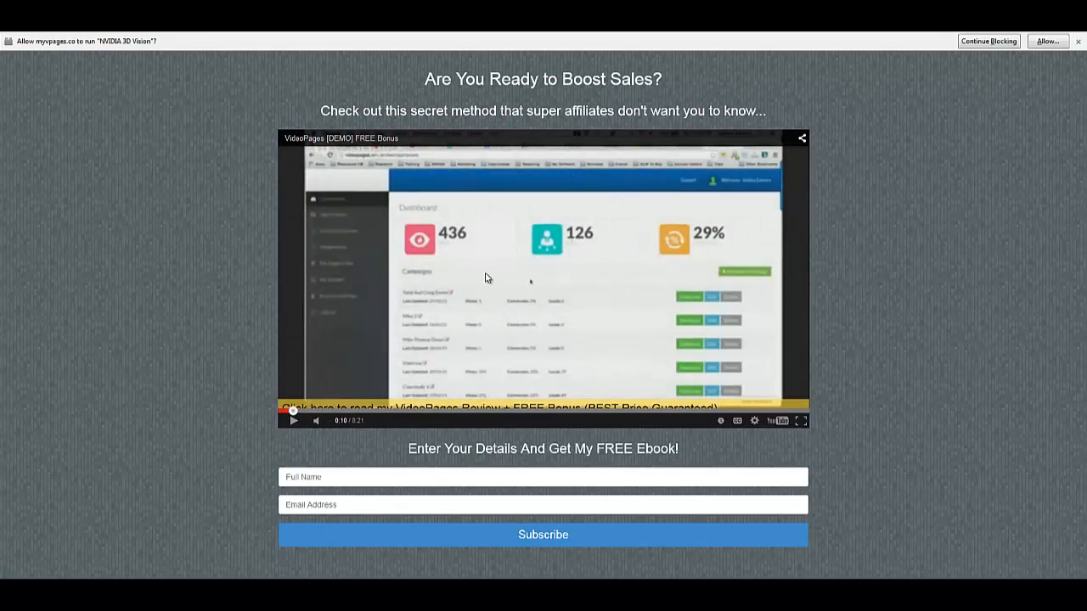
pyautogui.moveTo(607, 111); pyautogui.dragTo(791, 104)
pyautogui.click(322, 110)
pyautogui.click(790, 106)
pyautogui.moveTo(363, 110); pyautogui.dragTo(396, 73)
pyautogui.click(790, 109)
pyautogui.click(396, 74)
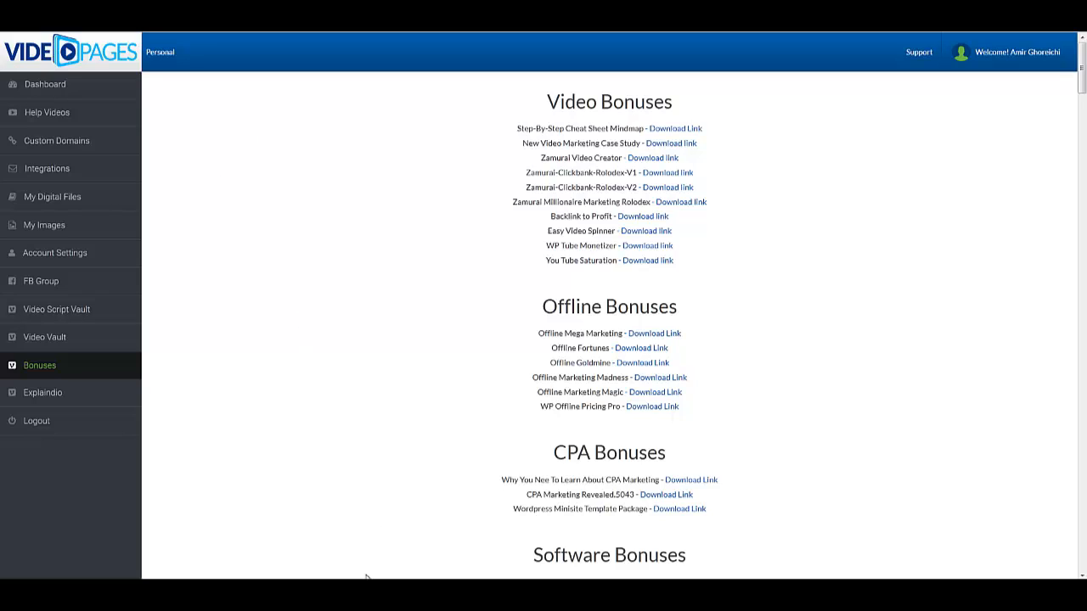
# Highlight the Offline Mega Marketing and Offline Goldmine bonus entries, then stop the screen recording.
pyautogui.doubleClick(557, 333)
pyautogui.tripleClick(563, 363)
pyautogui.click(561, 384)
pyautogui.moveTo(559, 380); pyautogui.dragTo(628, 378)
pyautogui.click(620, 377)
pyautogui.click(1005, 589)
pyautogui.click(1059, 540)
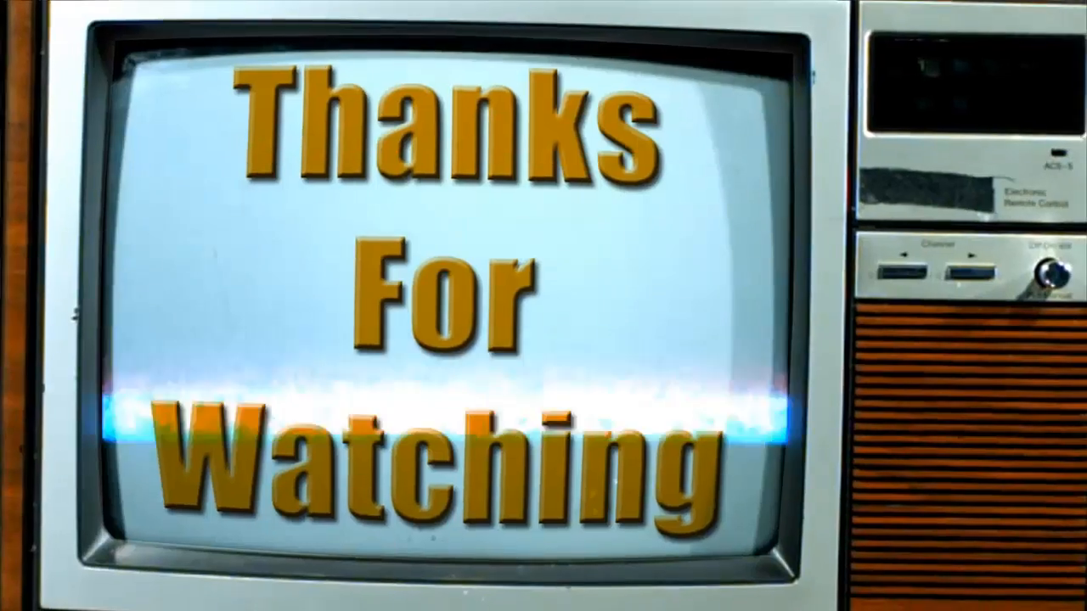